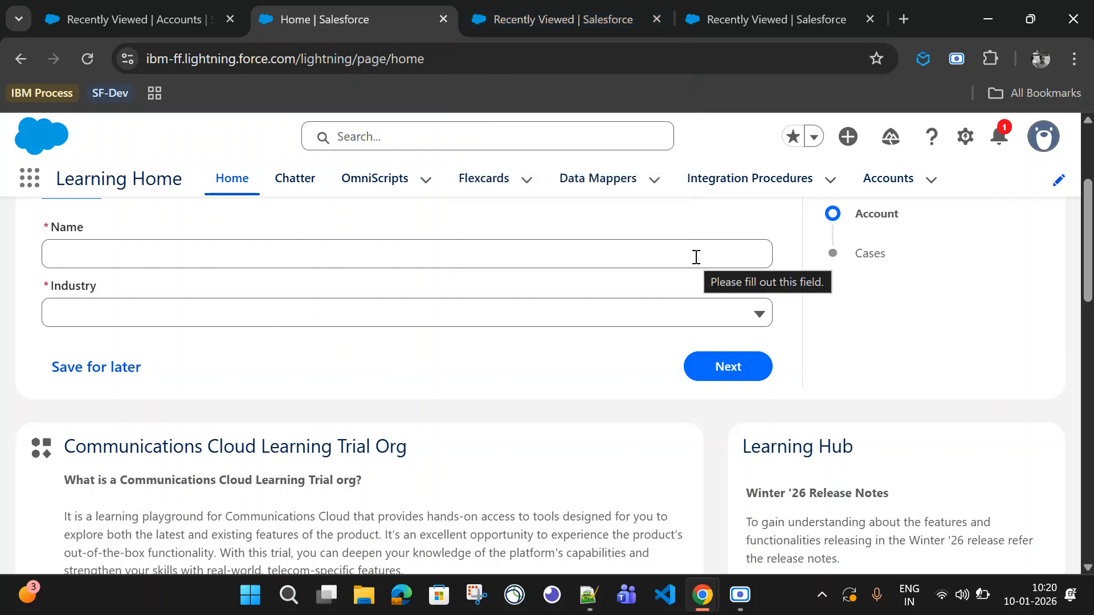
Step: Start a new OmniScript from the OmniScripts list and name it AccountCaseCreation
{"action": "left_click", "coordinate": [555, 26]}
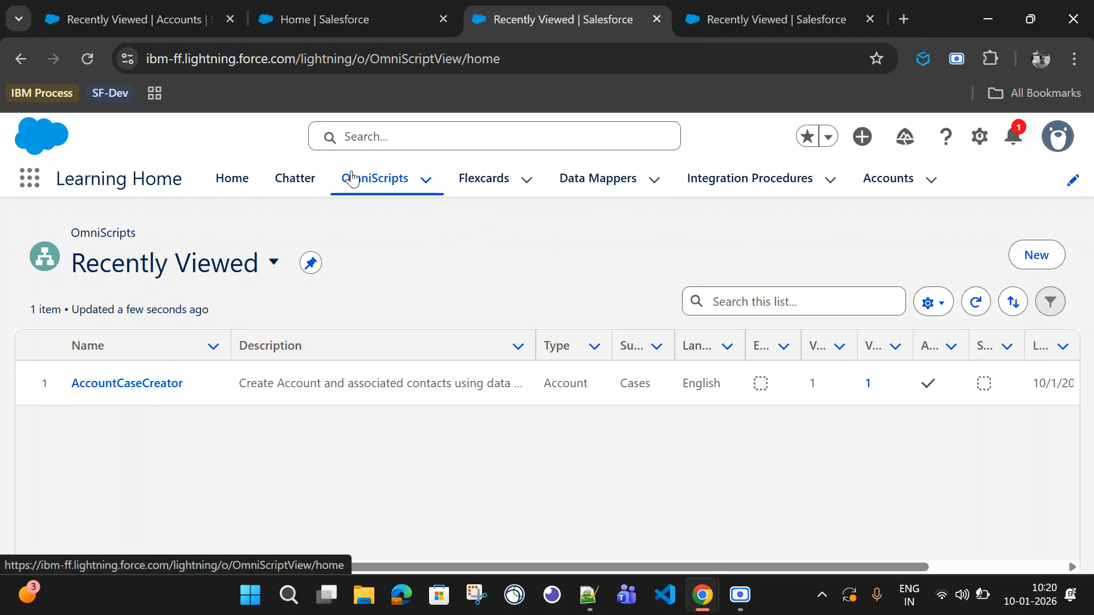
{"action": "left_click", "coordinate": [1035, 255]}
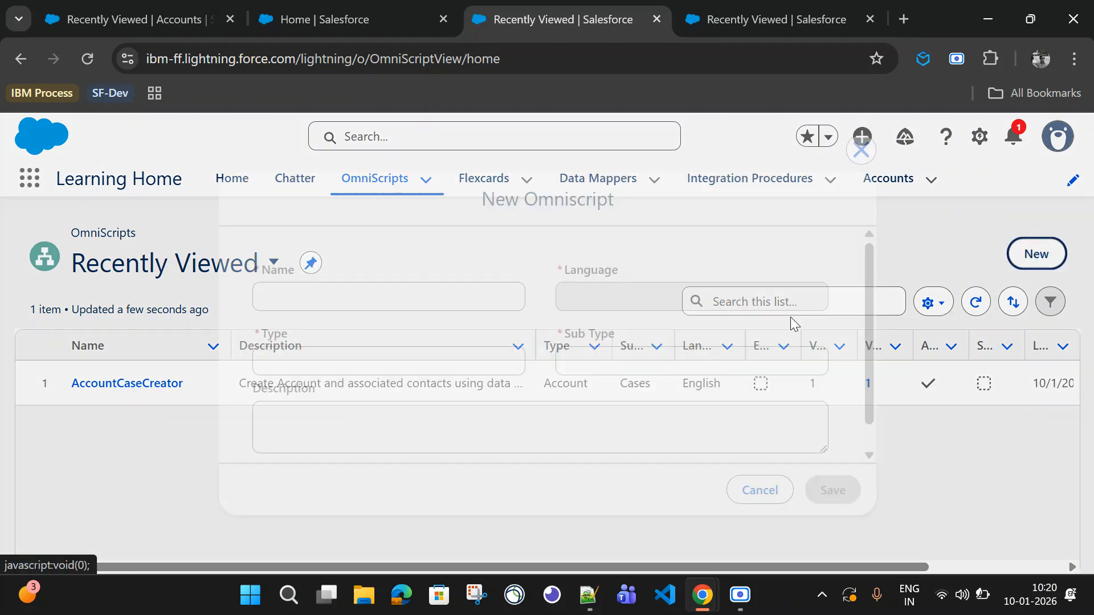
{"action": "left_click", "coordinate": [328, 293]}
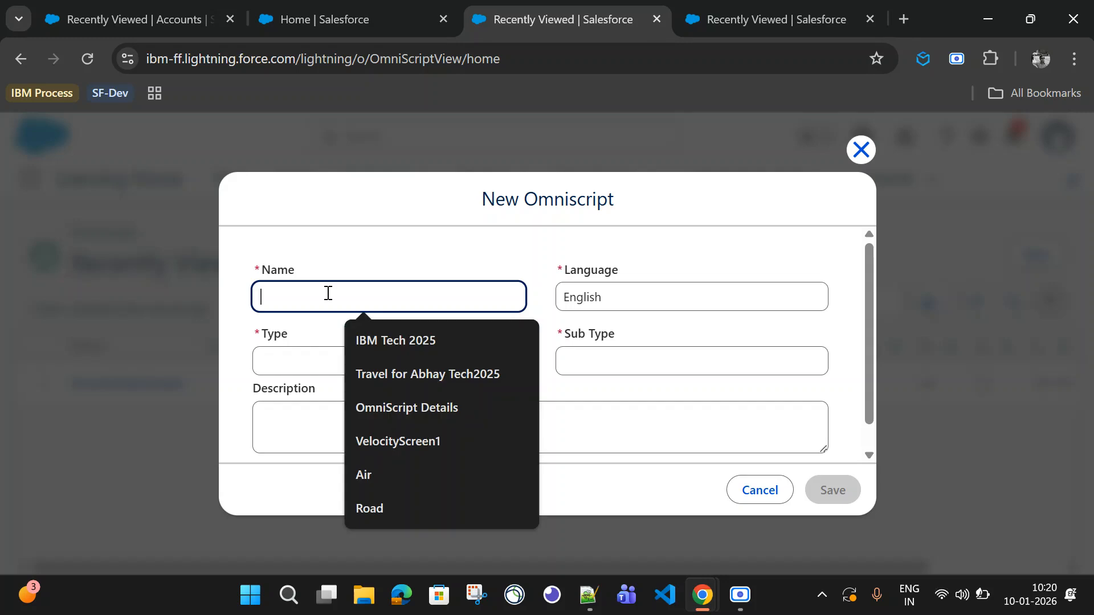
{"action": "type", "text": "Account"}
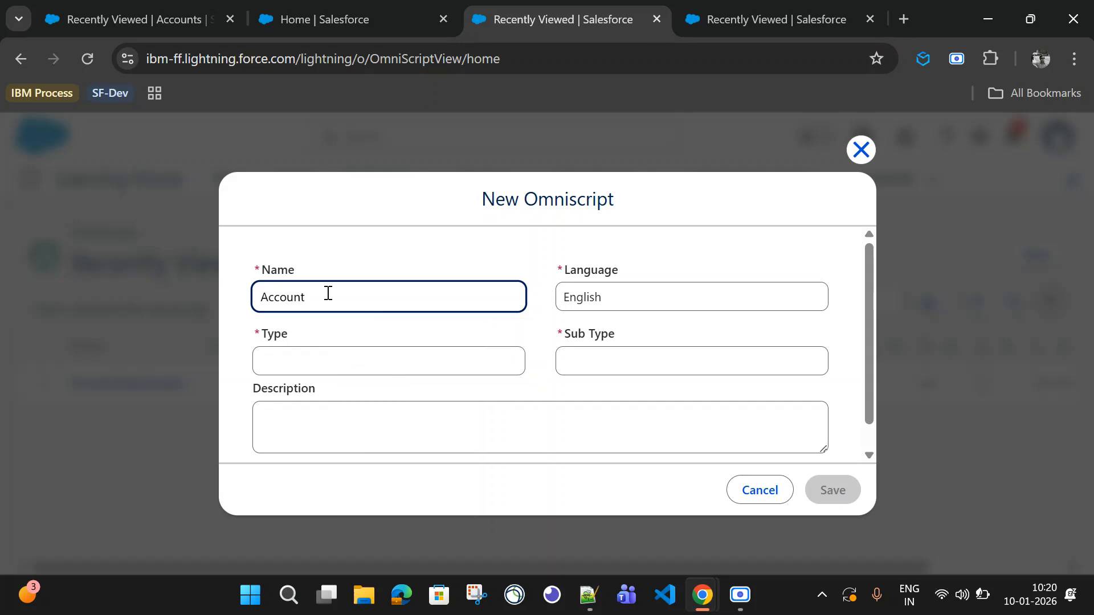
{"action": "type", "text": "CaseCreation"}
Step: Set the OmniScript's Type to Opportunity
{"action": "key", "text": "Tab"}
{"action": "key", "text": "Tab"}
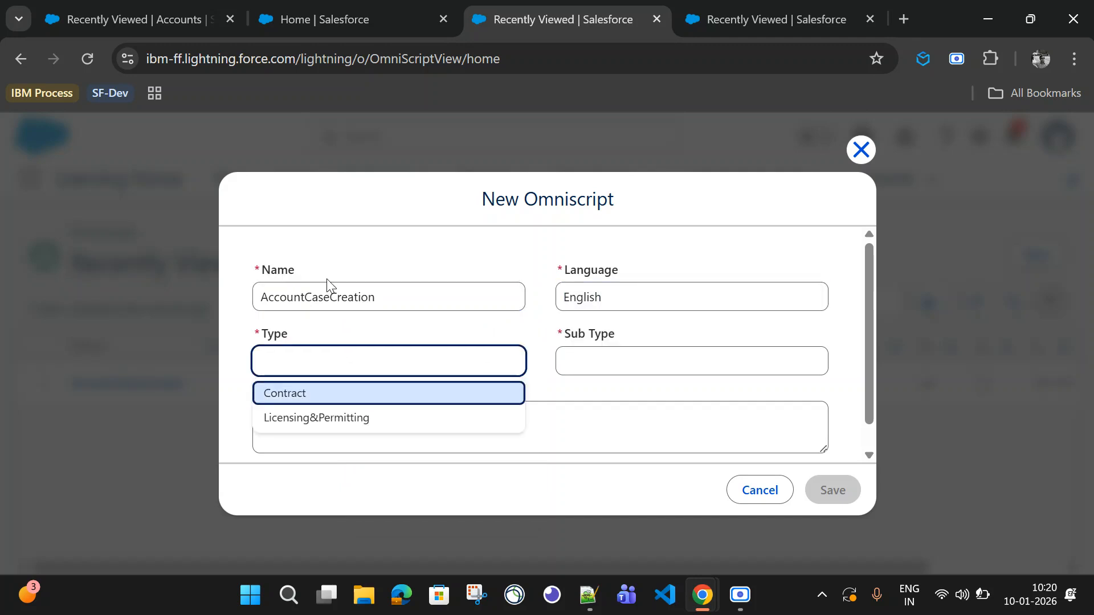
{"action": "type", "text": "L"}
{"action": "key", "text": "BackSpace"}
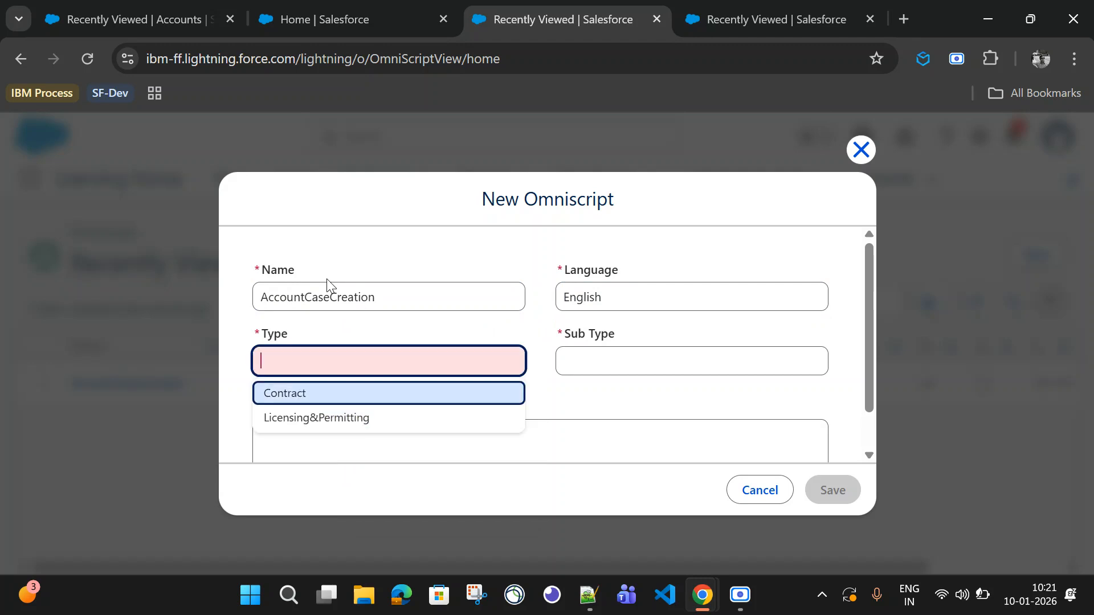
{"action": "type", "text": "Opporu"}
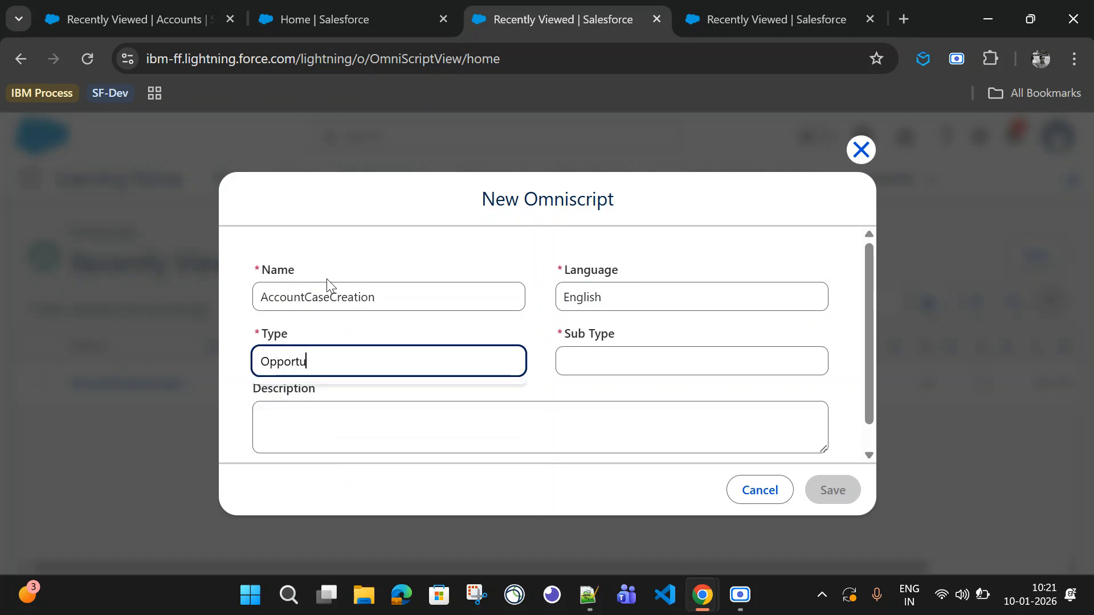
{"action": "key", "text": "Tab"}
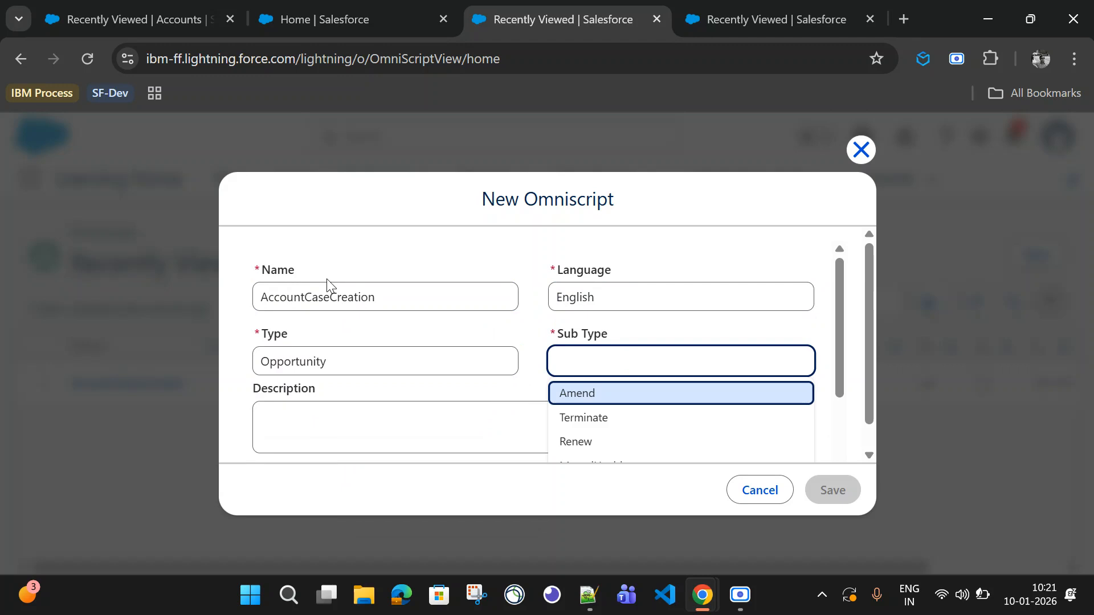
Step: Set the Sub Type to New and save the new OmniScript
{"action": "type", "text": "New"}
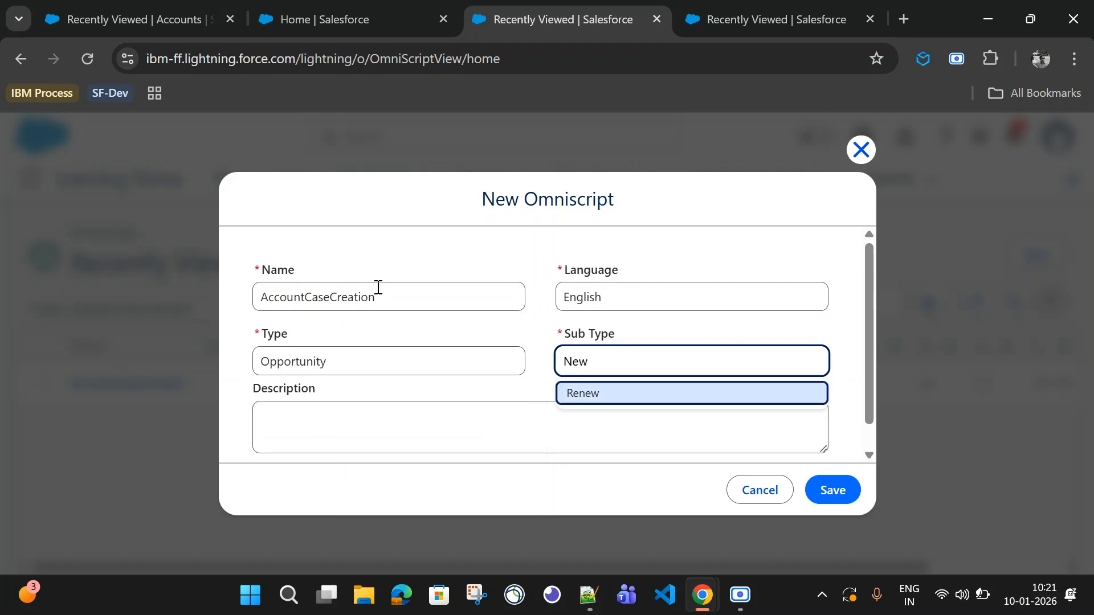
{"action": "left_click", "coordinate": [471, 340]}
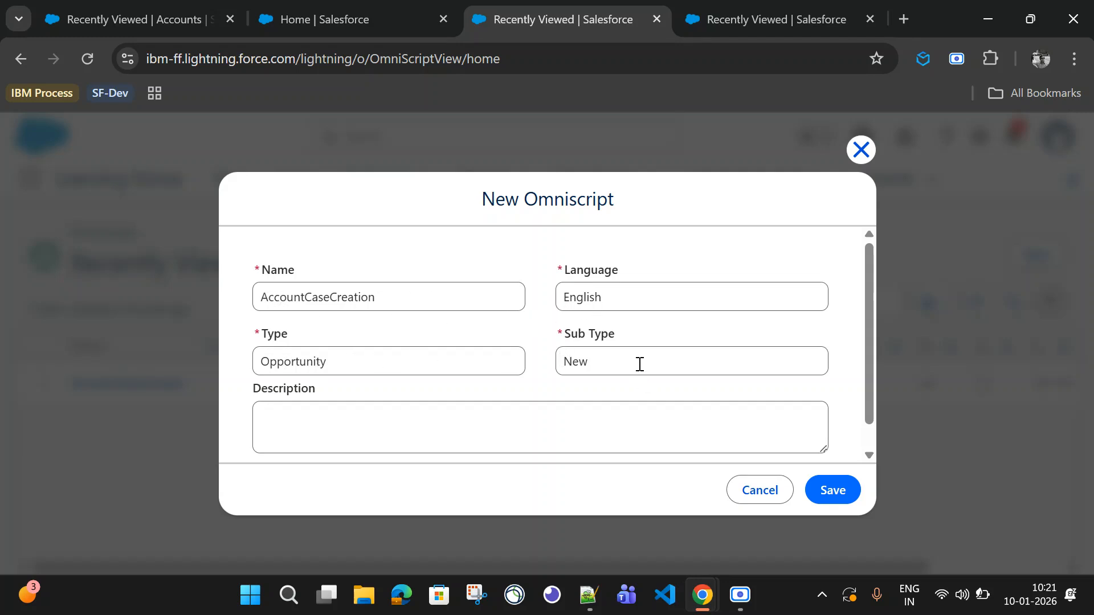
{"action": "scroll", "coordinate": [696, 418], "scroll_direction": "down", "scroll_amount": 1}
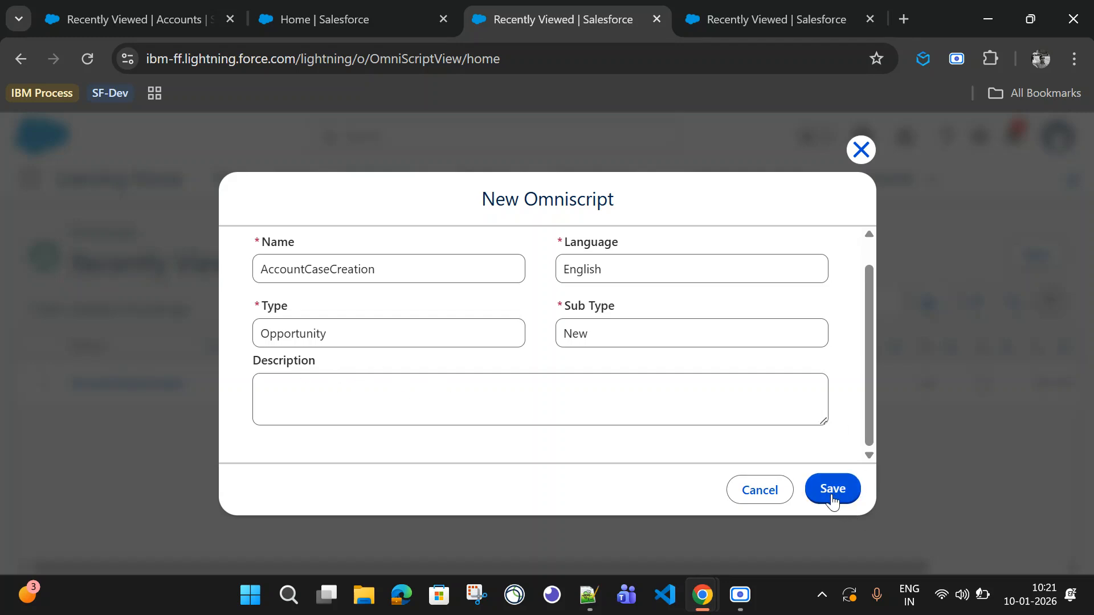
{"action": "left_click", "coordinate": [832, 490]}
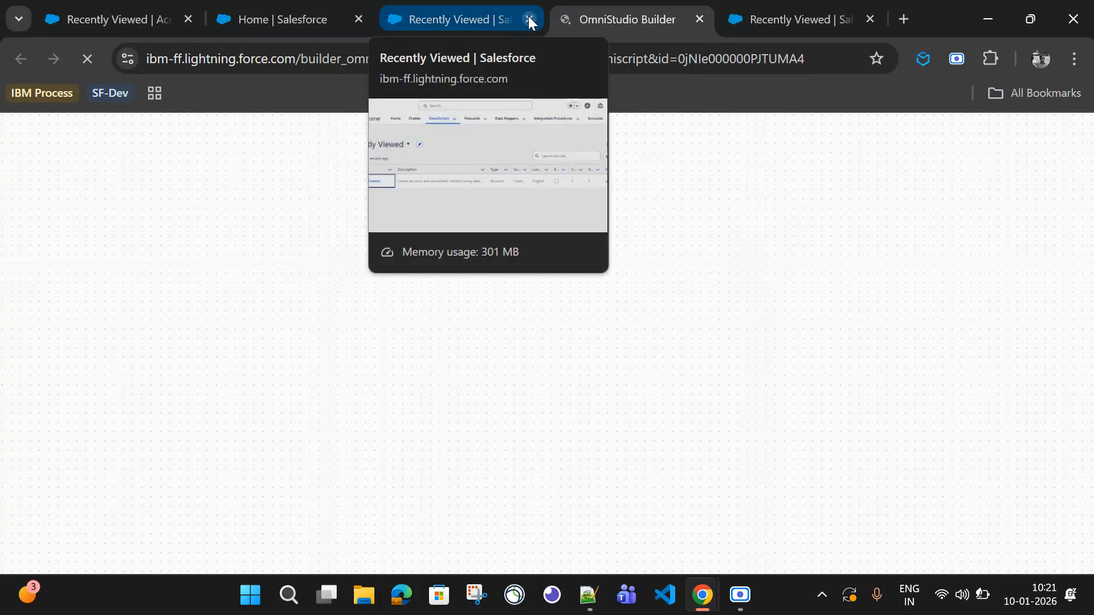
Step: Close the leftover Recently Viewed OmniScripts browser tab
{"action": "left_click", "coordinate": [470, 12]}
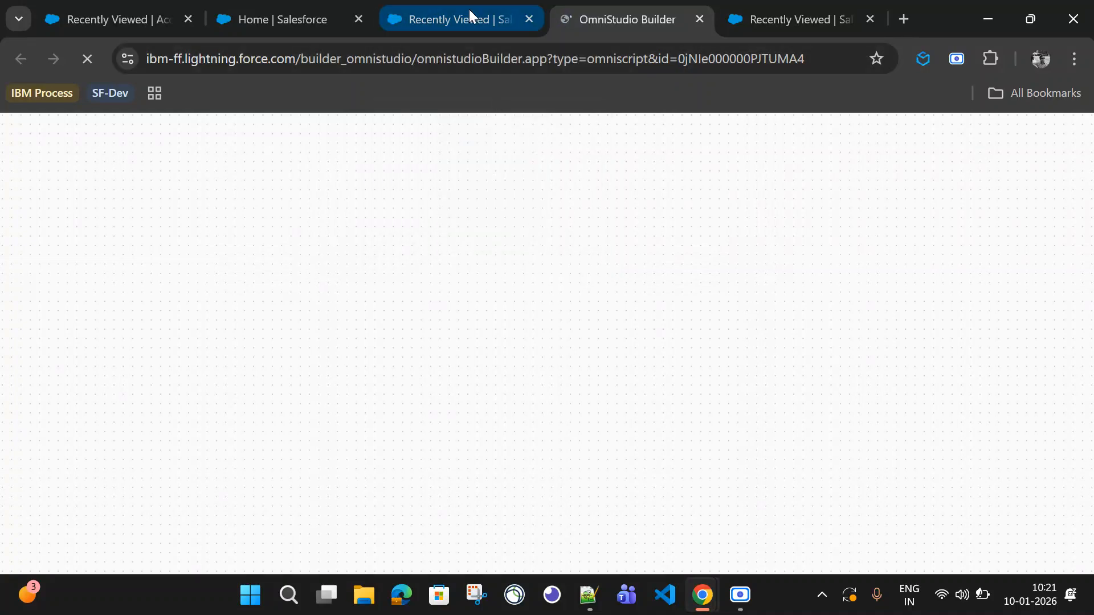
{"action": "left_click", "coordinate": [530, 20]}
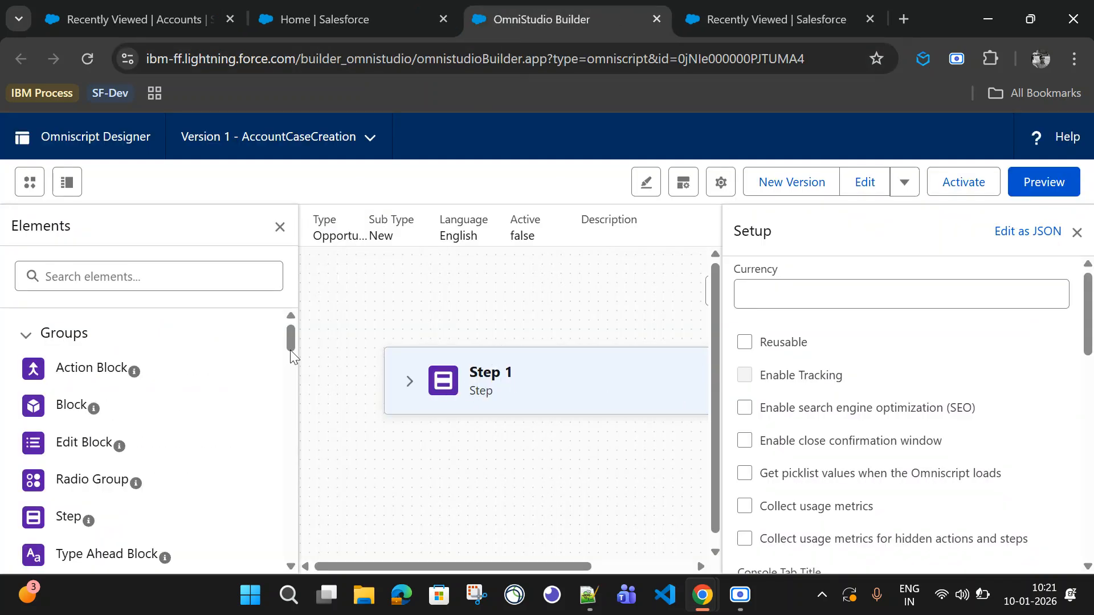
Step: Rename the first step to Account and set its field label to Account
{"action": "left_click", "coordinate": [507, 390]}
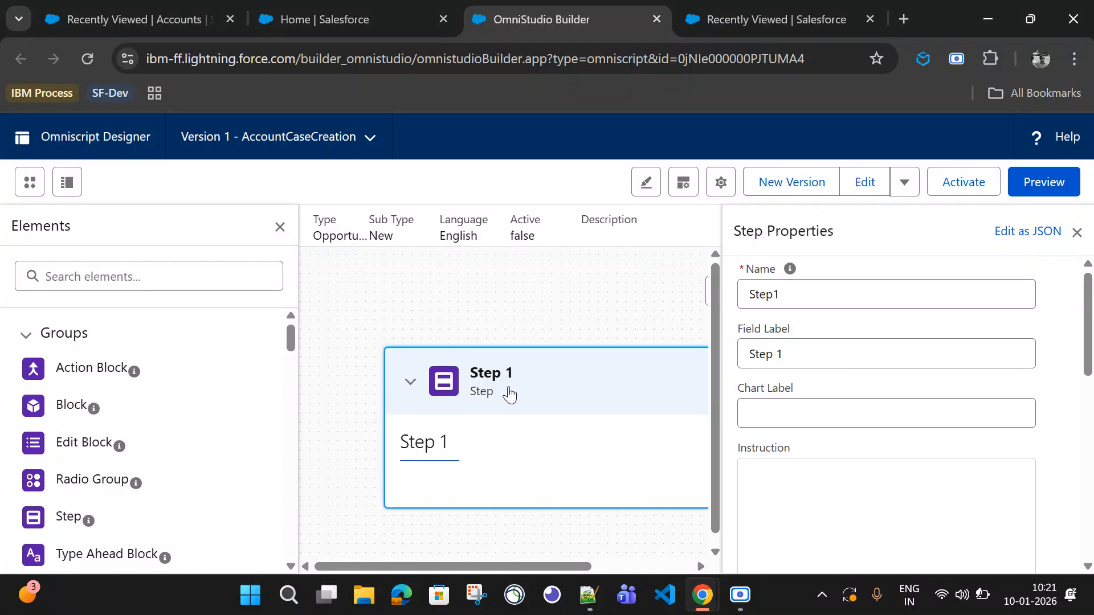
{"action": "double_click", "coordinate": [767, 293]}
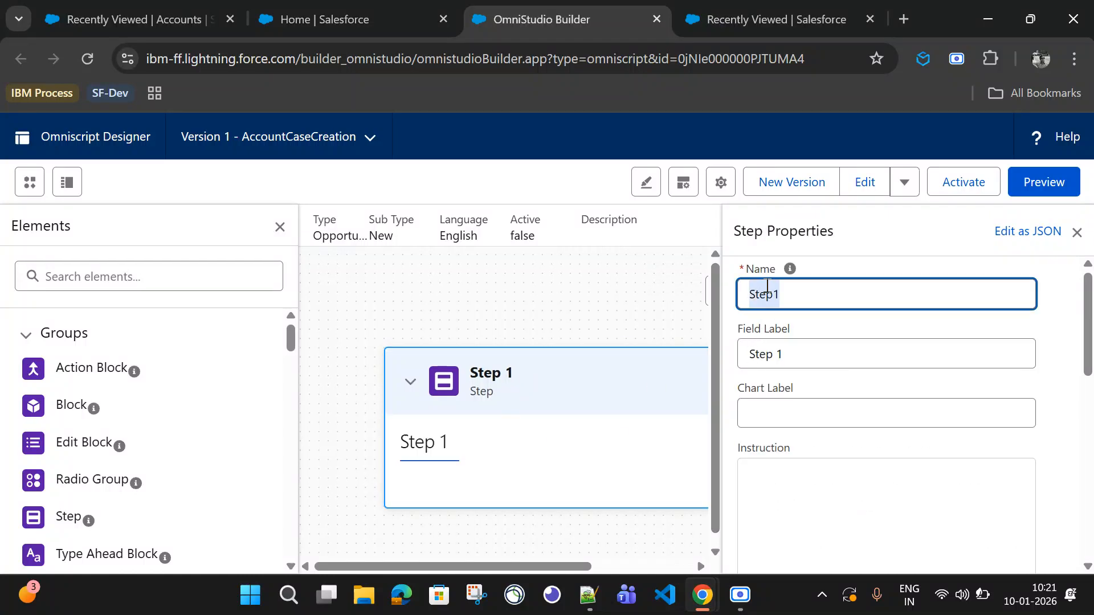
{"action": "type", "text": "Account"}
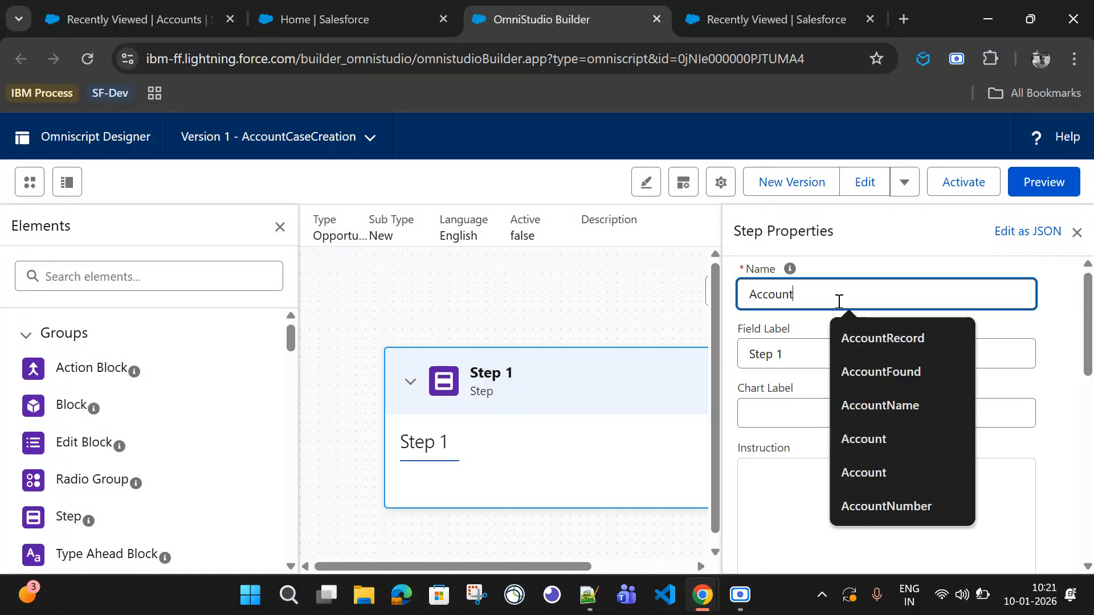
{"action": "left_click", "coordinate": [761, 352]}
{"action": "triple_click", "coordinate": [789, 354]}
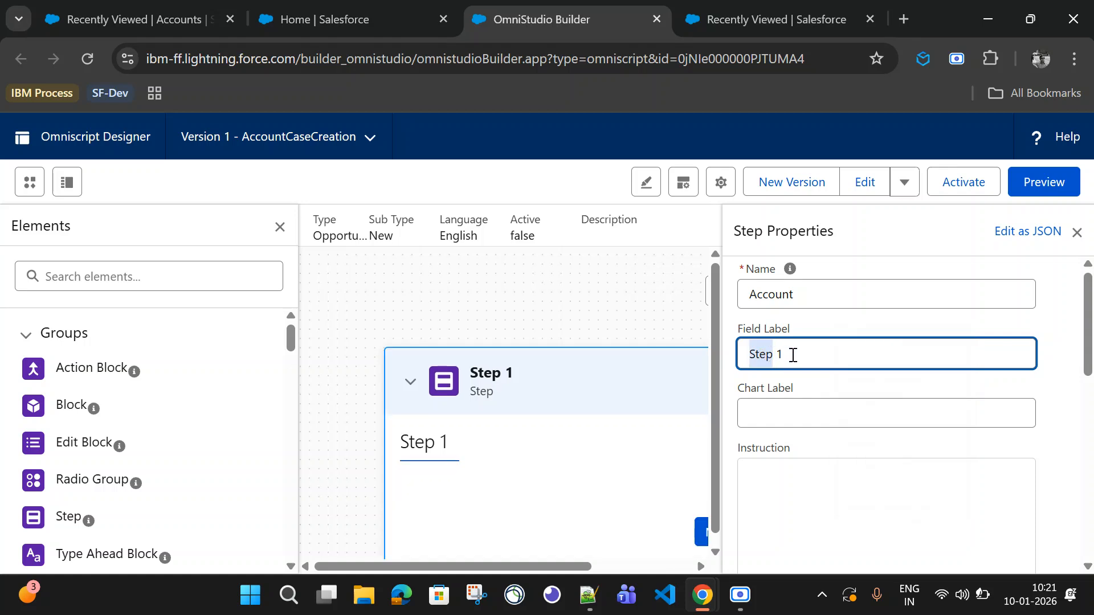
{"action": "type", "text": "Account"}
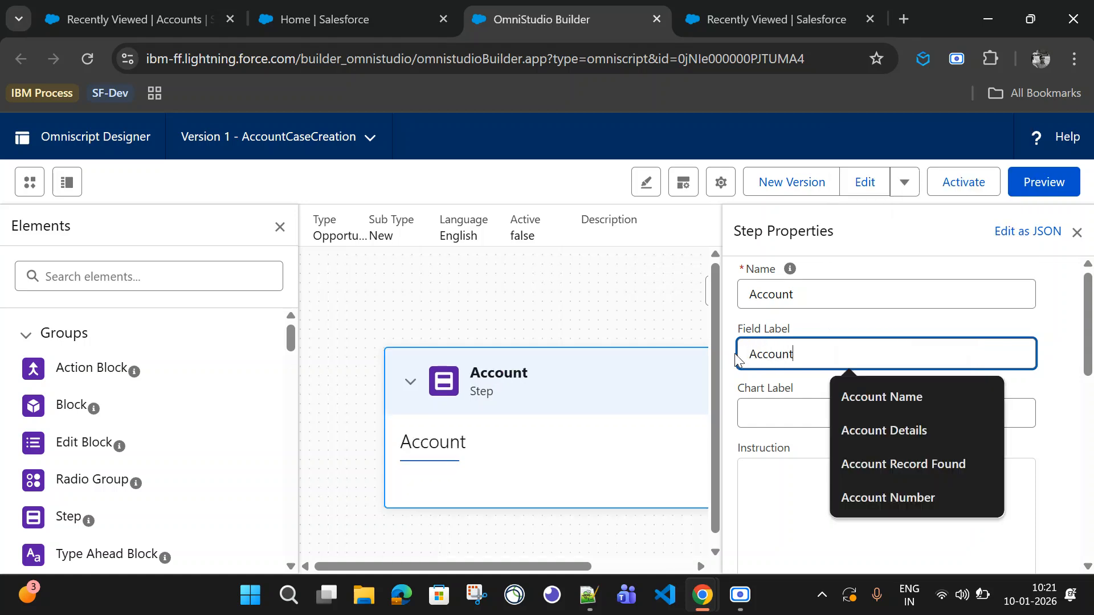
Step: Search the elements for text and add a Text input into the Account step
{"action": "scroll", "coordinate": [476, 425], "scroll_direction": "down", "scroll_amount": 2}
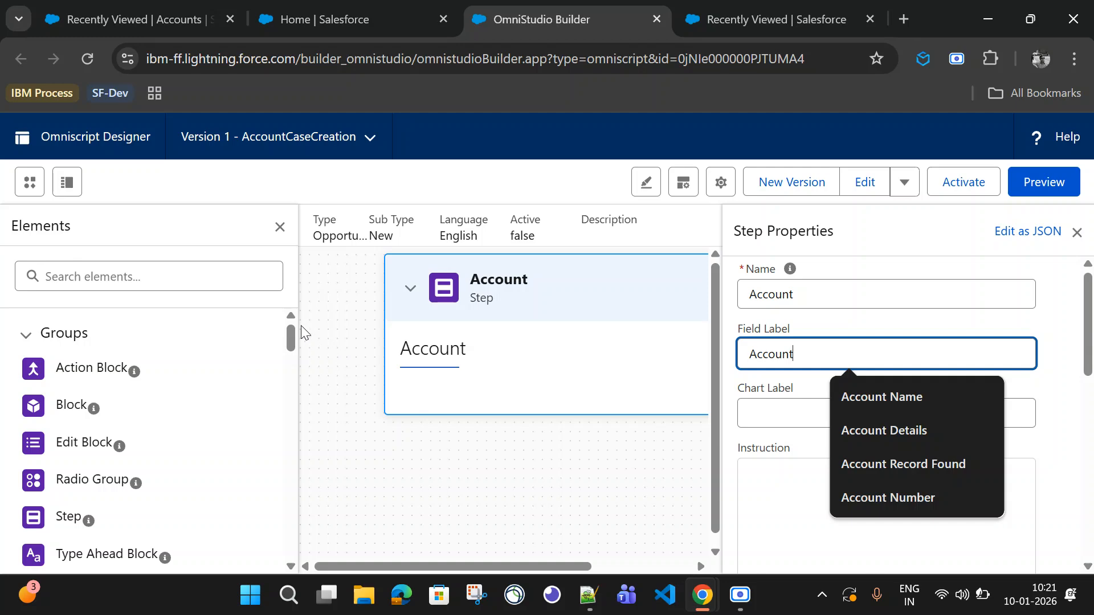
{"action": "key", "text": "ctrl+minus"}
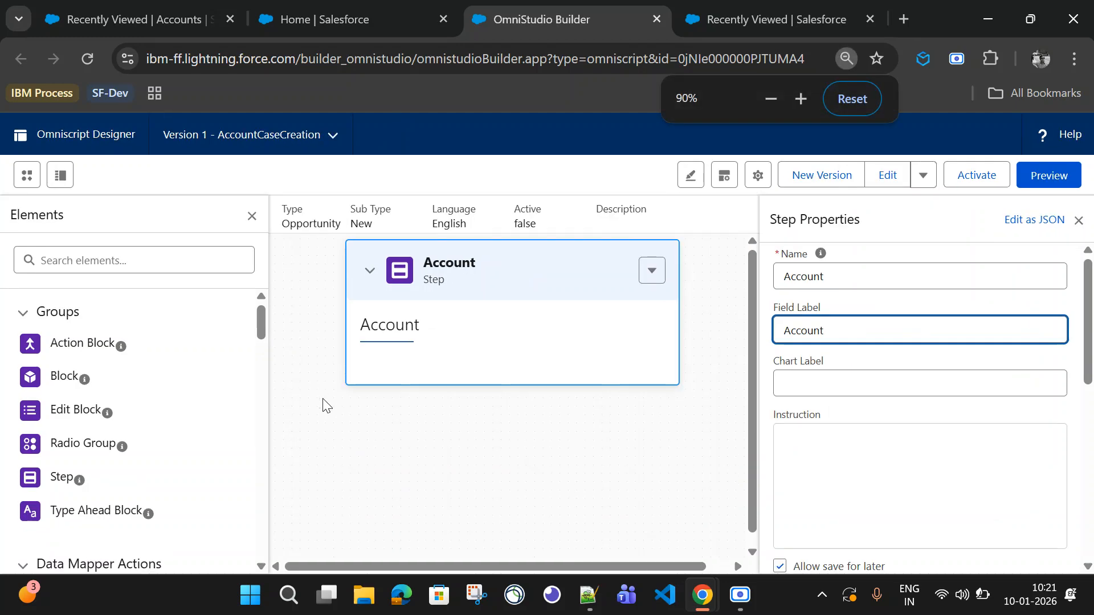
{"action": "key", "text": "ctrl+minus"}
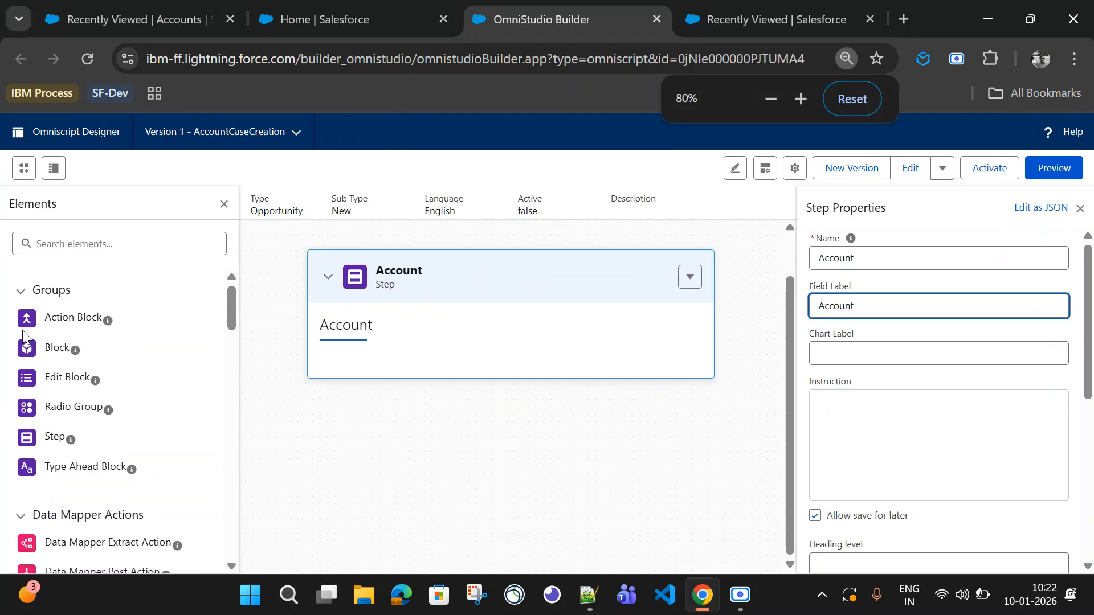
{"action": "left_click", "coordinate": [88, 243]}
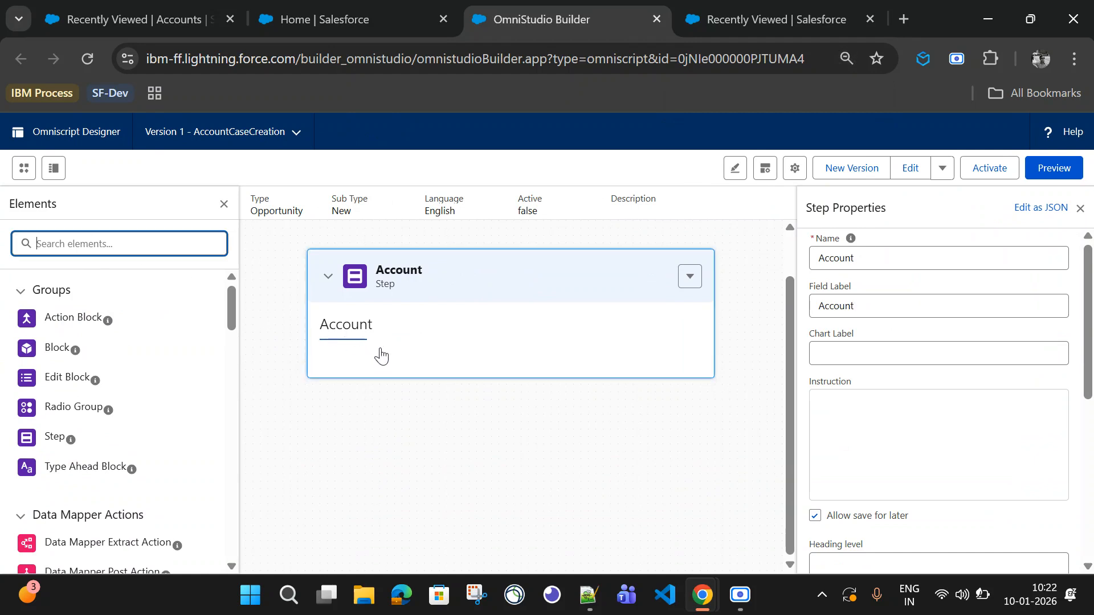
{"action": "type", "text": "tex"}
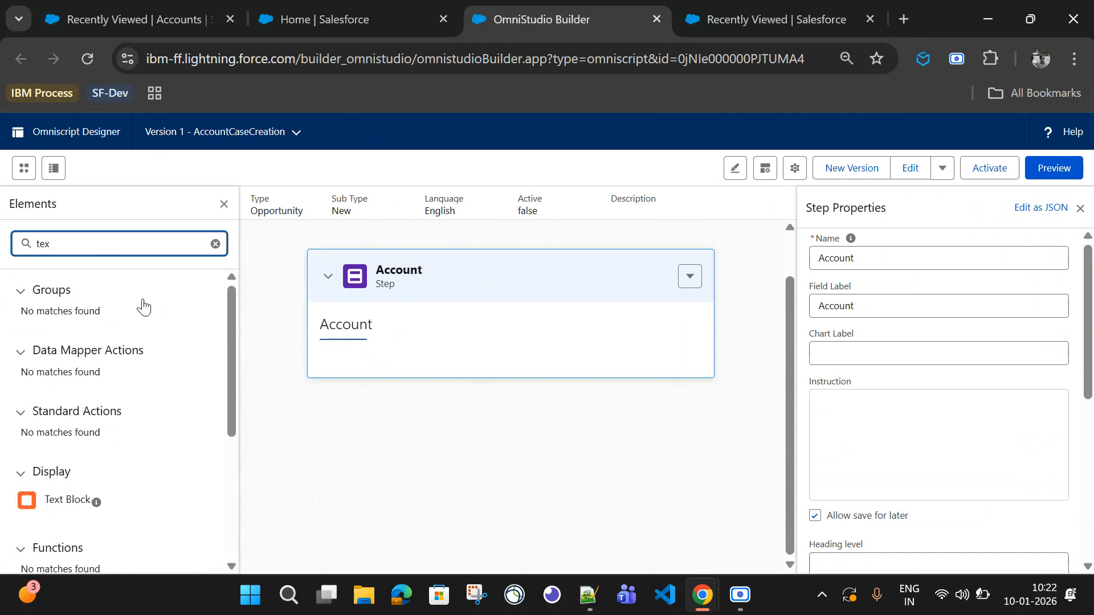
{"action": "scroll", "coordinate": [63, 501], "scroll_direction": "down", "scroll_amount": 3}
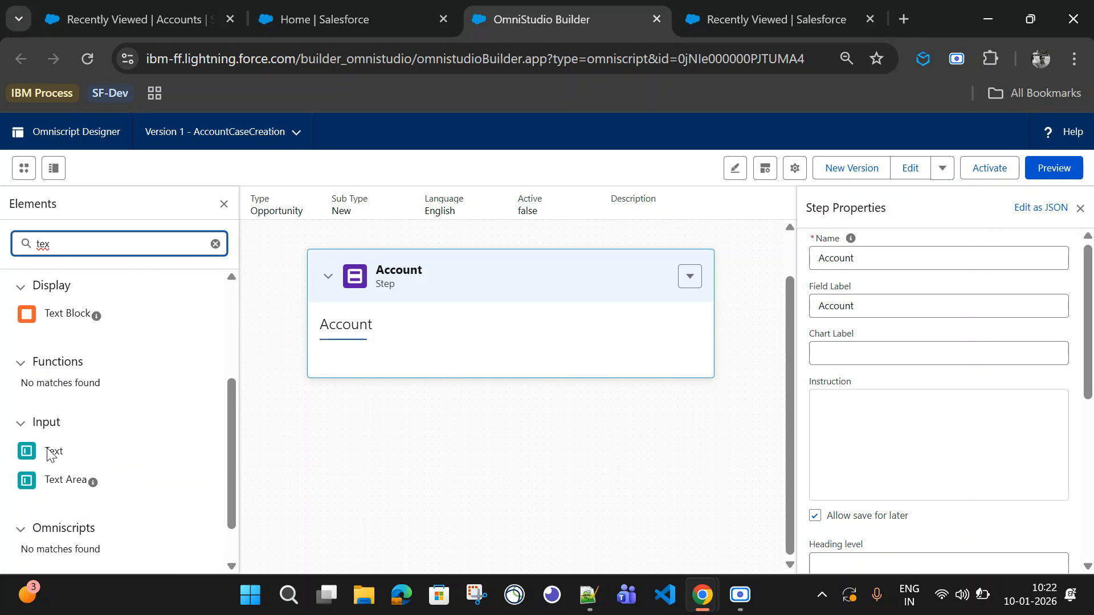
{"action": "left_click_drag", "start_coordinate": [50, 454], "coordinate": [385, 359]}
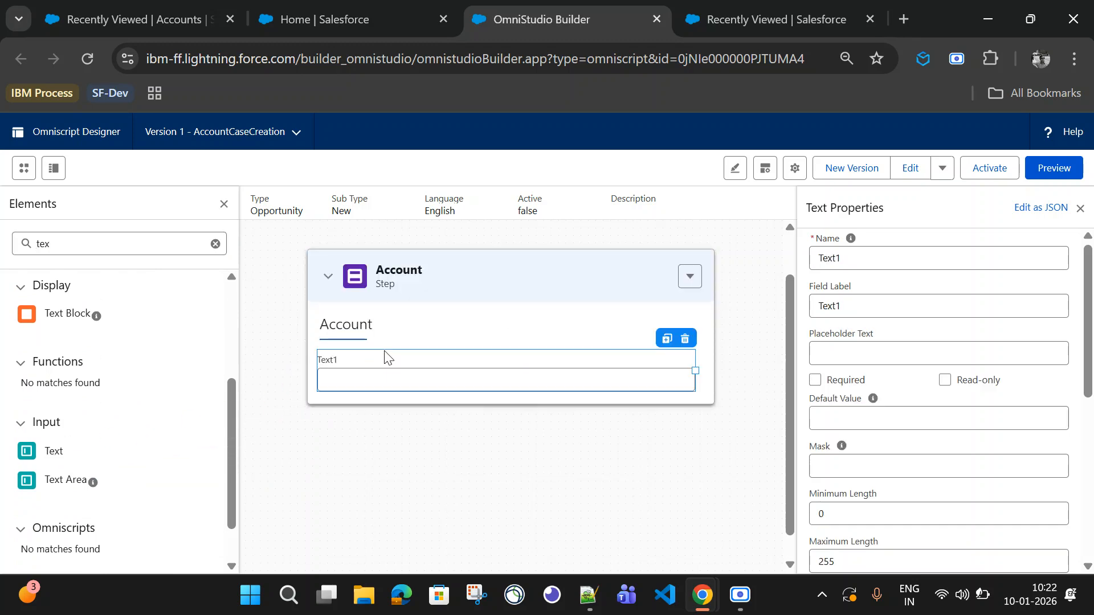
Step: Set the Text input's name and field label to Name and make it required
{"action": "double_click", "coordinate": [833, 256]}
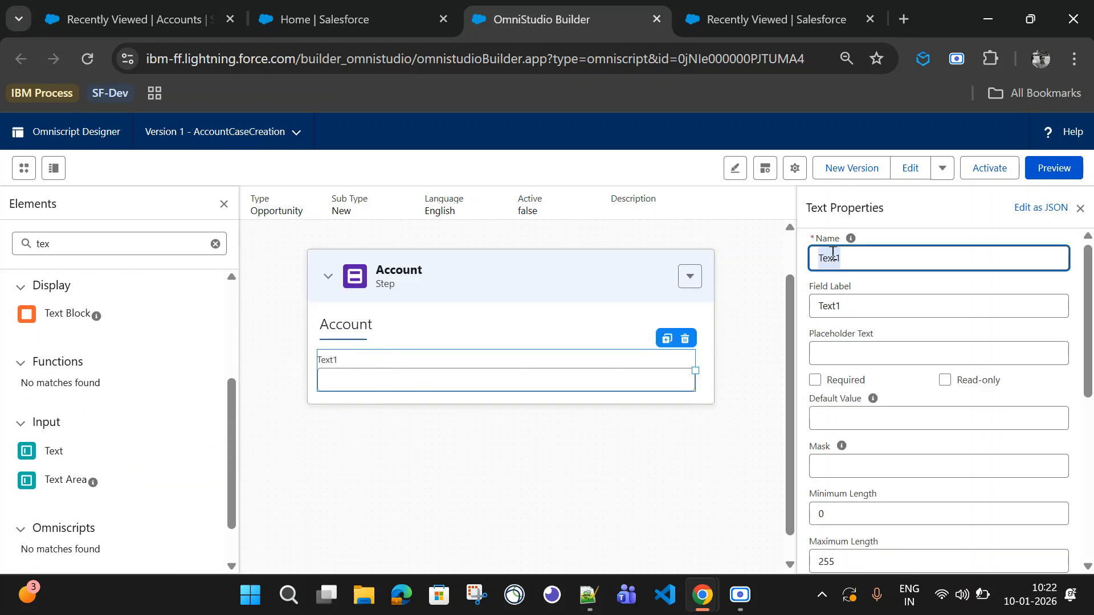
{"action": "type", "text": "Name"}
{"action": "double_click", "coordinate": [833, 302]}
{"action": "type", "text": "Name"}
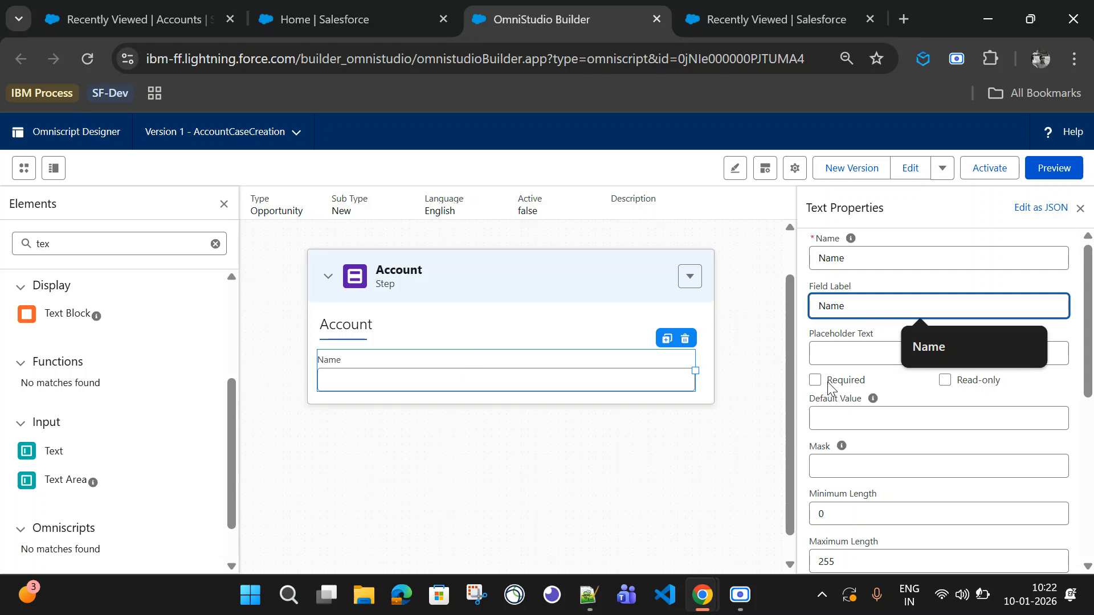
{"action": "left_click", "coordinate": [816, 380]}
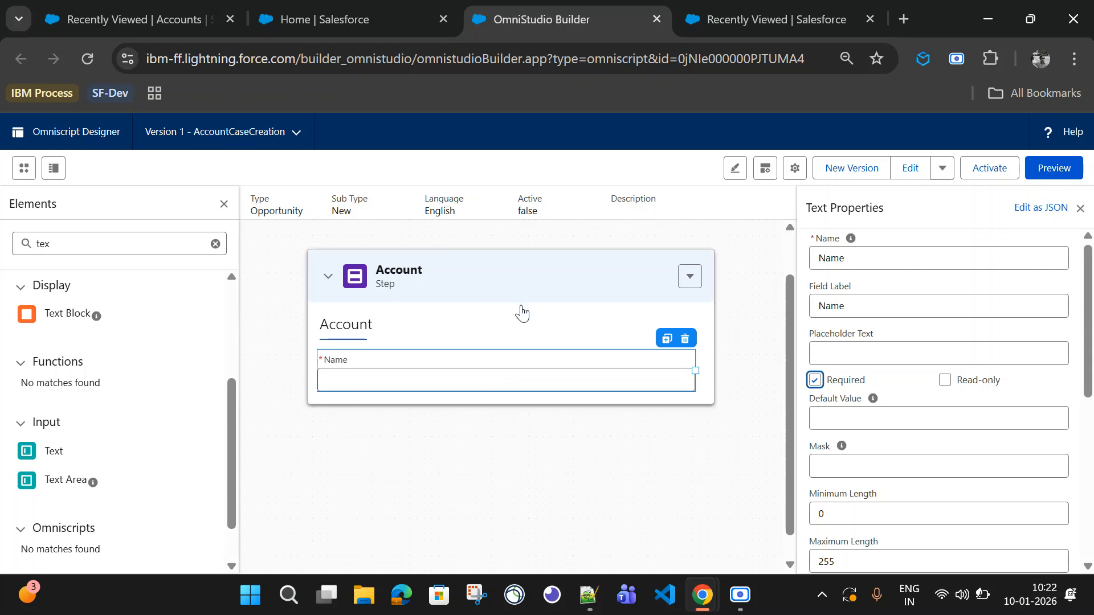
Step: Duplicate the Account step
{"action": "left_click", "coordinate": [690, 276]}
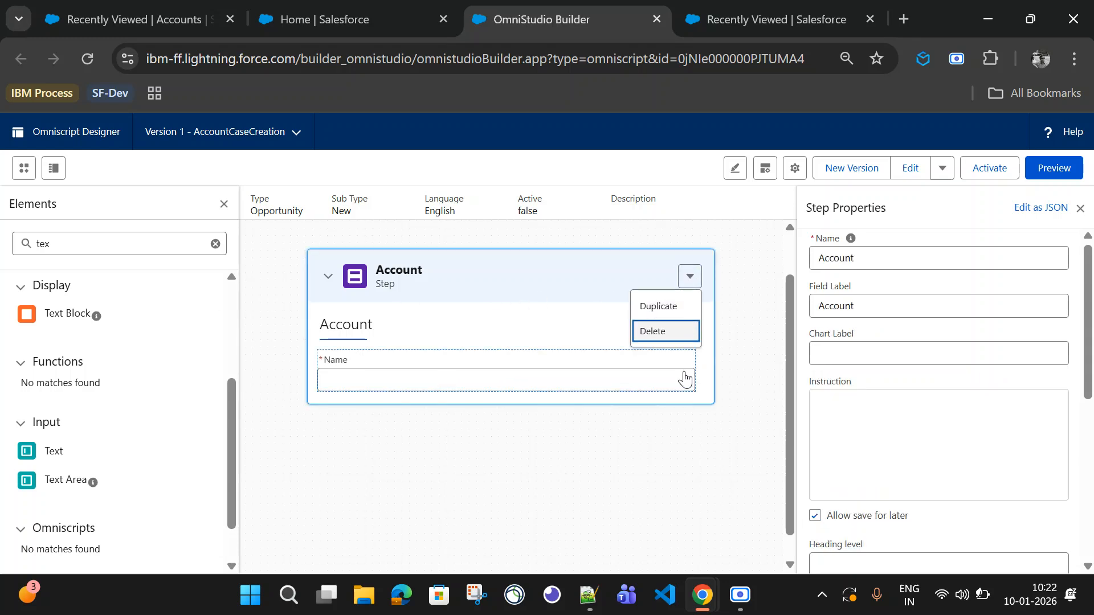
{"action": "left_click", "coordinate": [657, 306]}
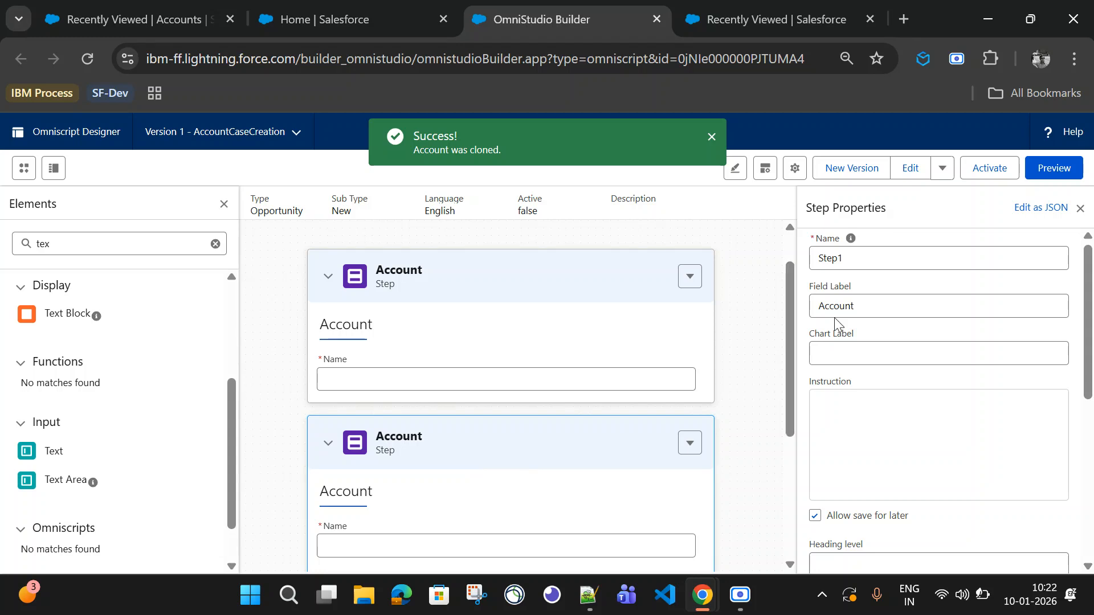
Step: Rename the duplicated step to Opps
{"action": "double_click", "coordinate": [830, 255]}
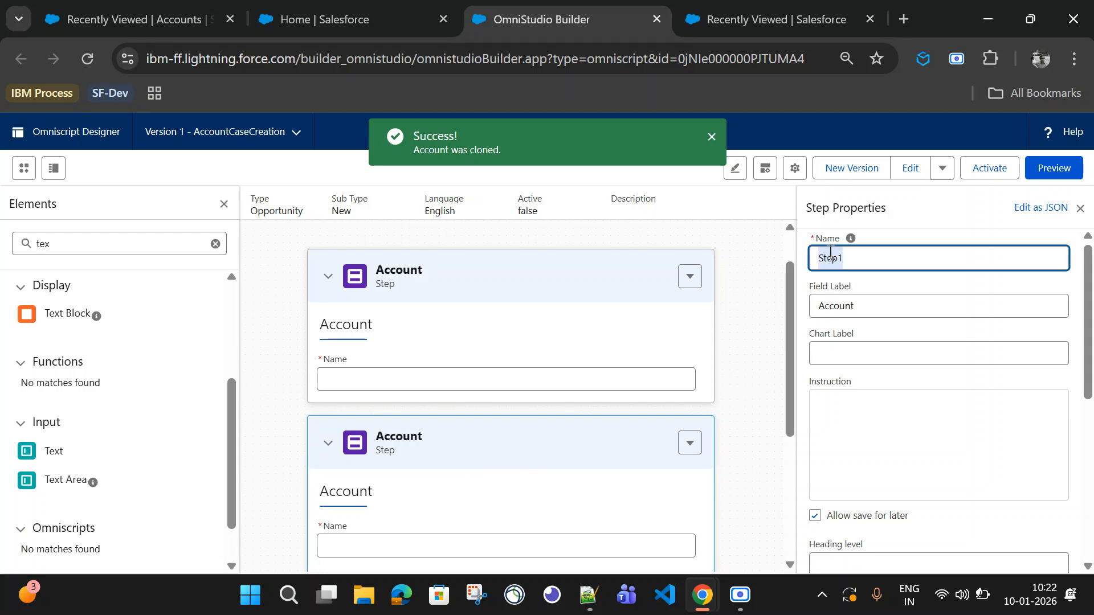
{"action": "type", "text": "Opp"}
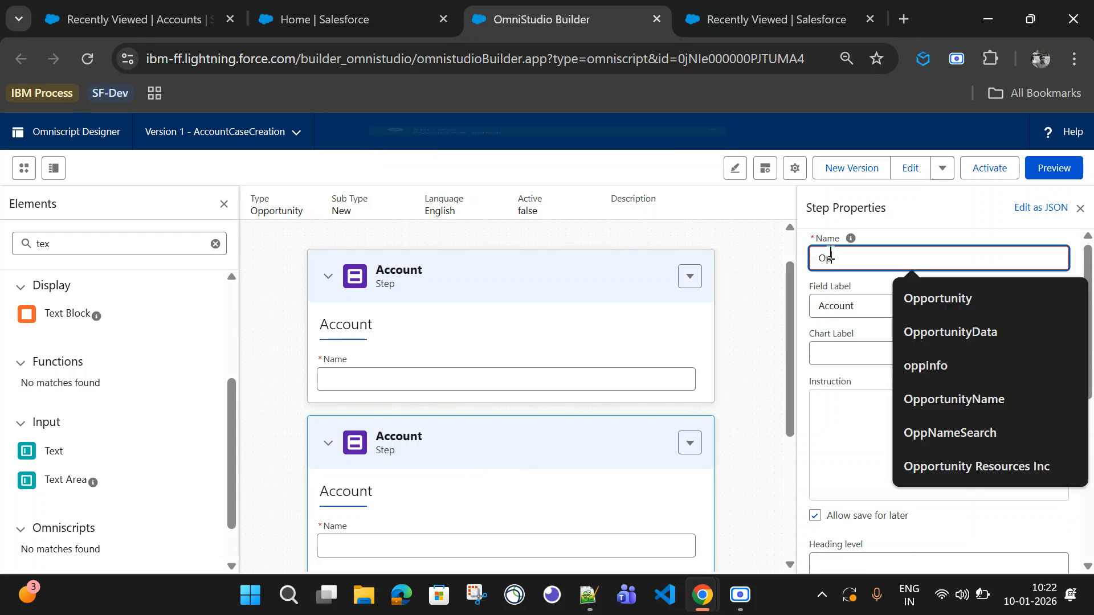
{"action": "type", "text": "s"}
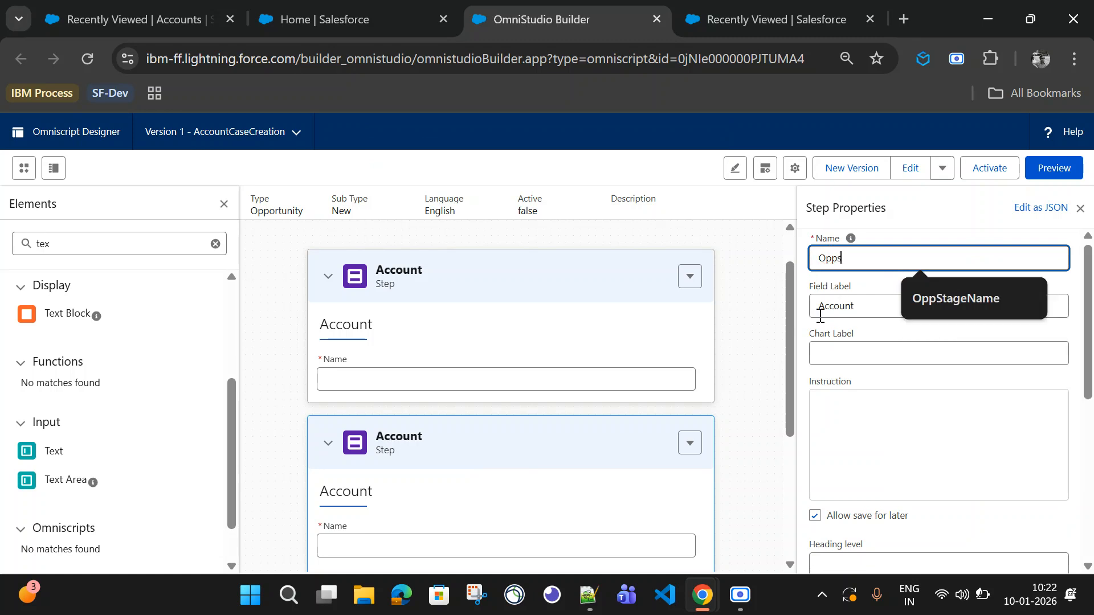
{"action": "left_click", "coordinate": [503, 456]}
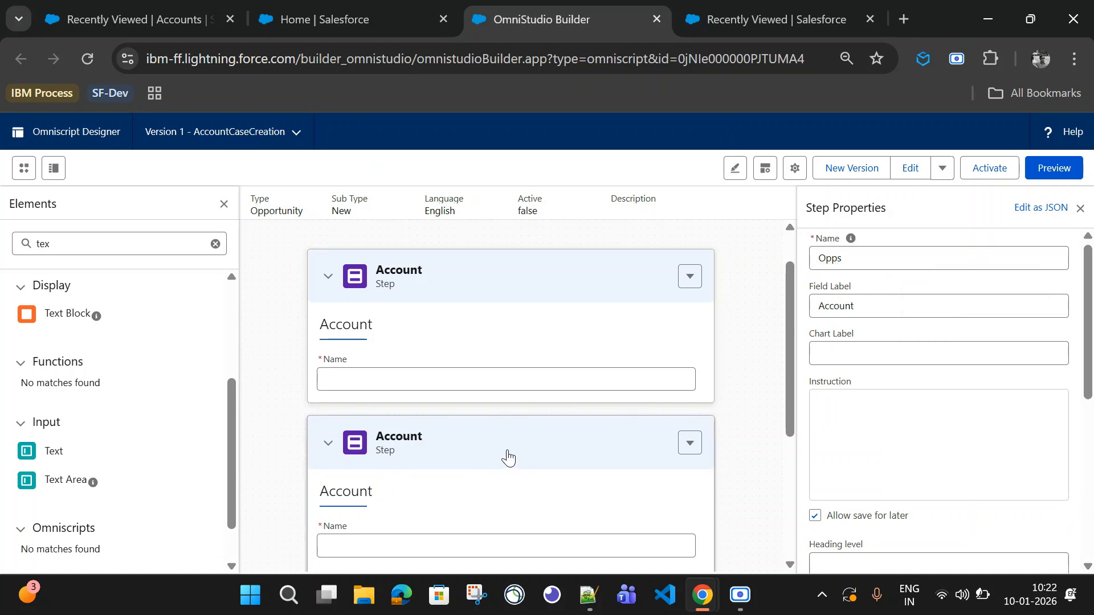
Step: Set the Opps step's field label to Opportunities
{"action": "double_click", "coordinate": [836, 306]}
{"action": "type", "text": "Opppor"}
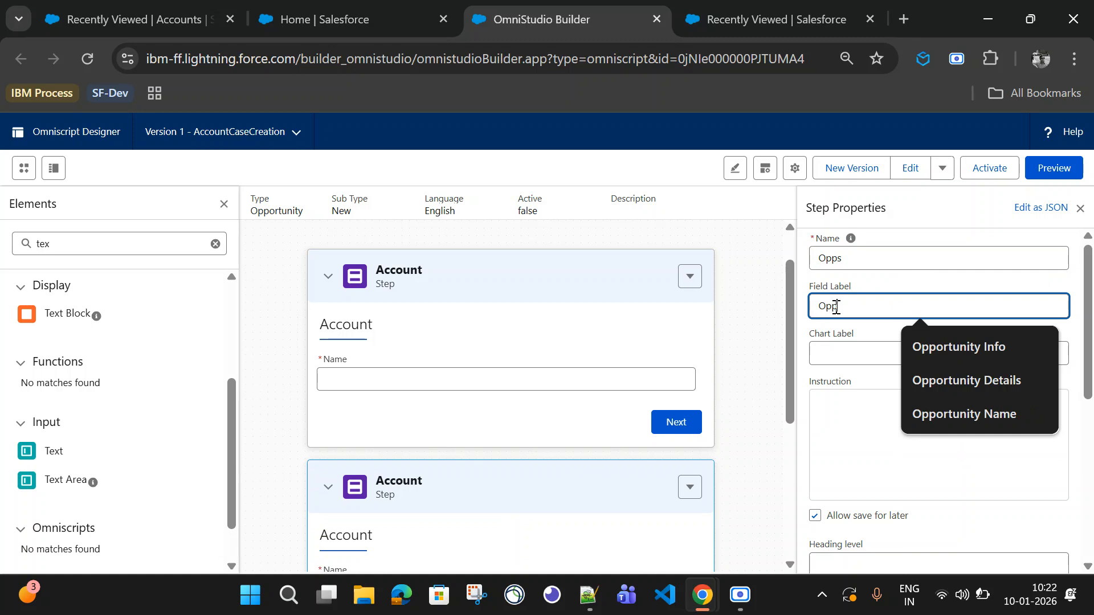
{"action": "key", "text": "BackSpace"}
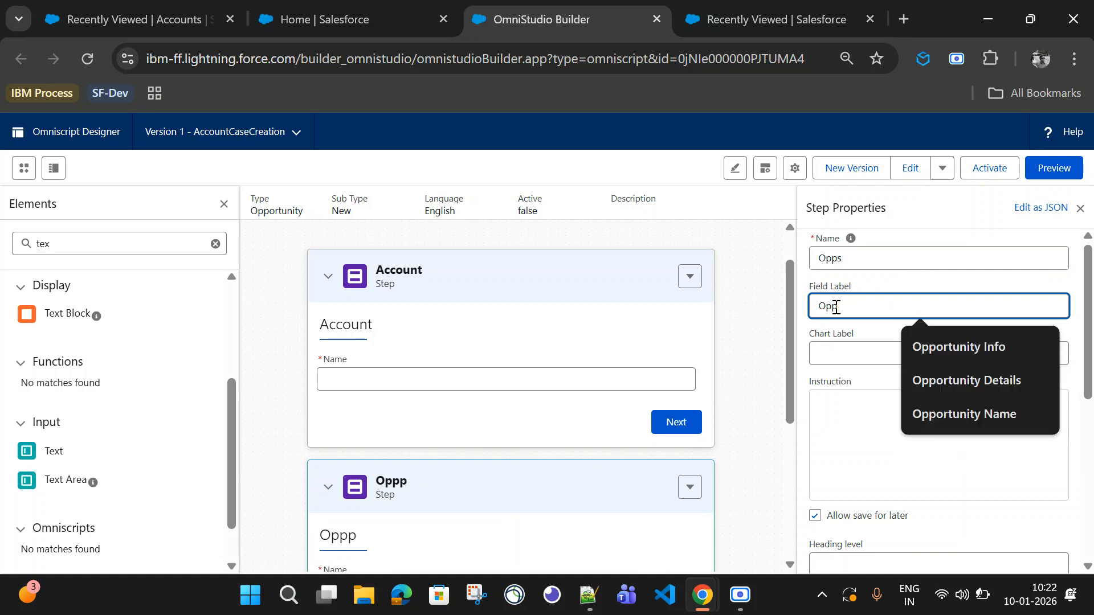
{"action": "type", "text": "ortunities"}
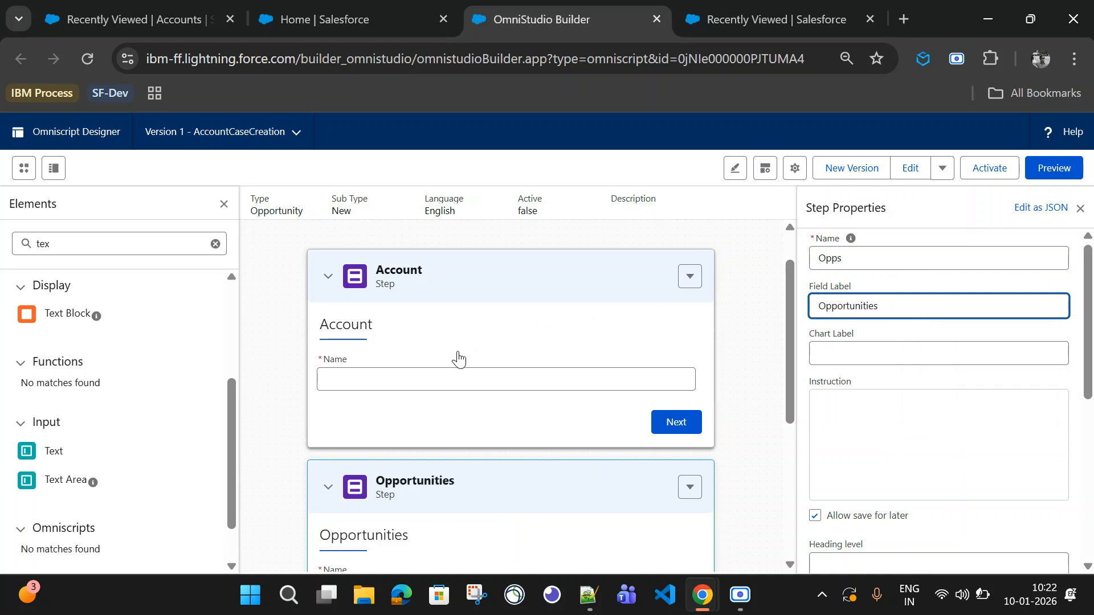
Step: Rename the Opportunities step's Text input to OppName and clear the elements search
{"action": "scroll", "coordinate": [457, 359], "scroll_direction": "down", "scroll_amount": 2}
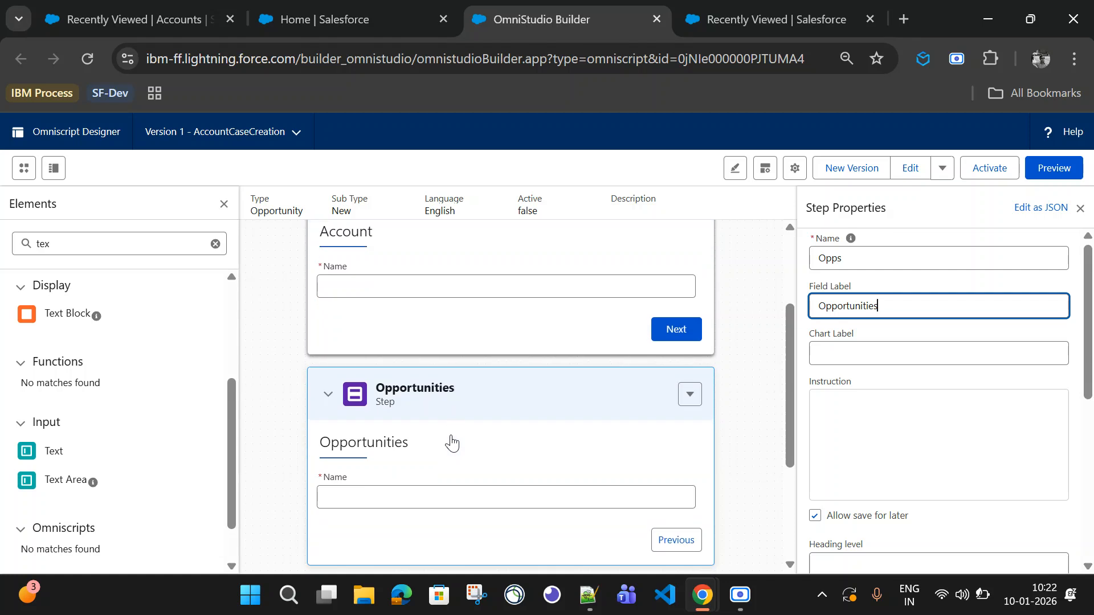
{"action": "left_click", "coordinate": [425, 465]}
{"action": "scroll", "coordinate": [442, 476], "scroll_direction": "down", "scroll_amount": 4}
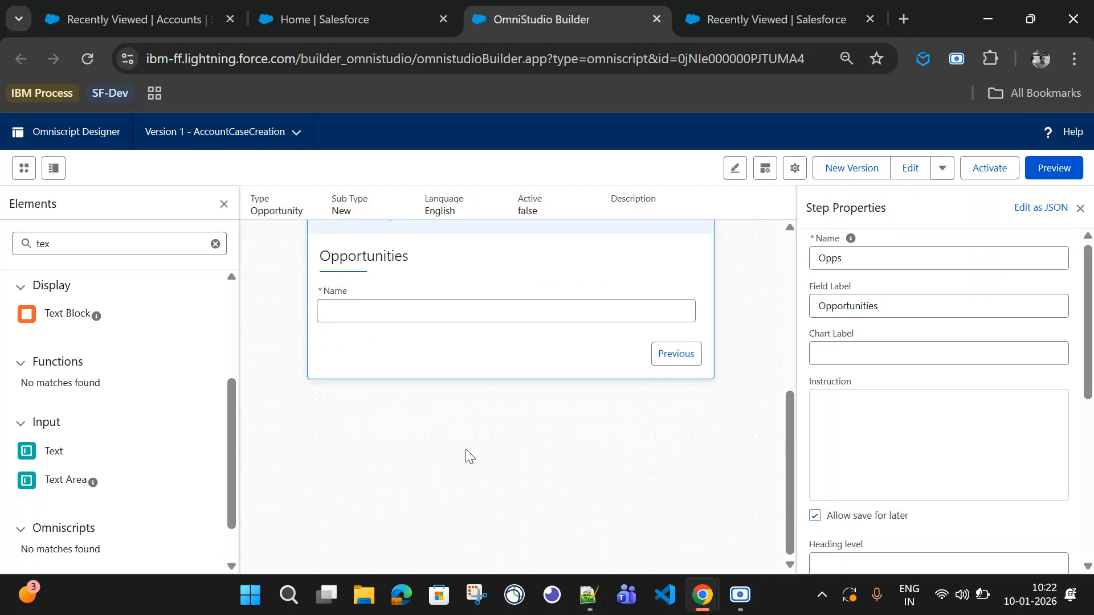
{"action": "left_click", "coordinate": [441, 292]}
{"action": "left_click_drag", "start_coordinate": [857, 257], "coordinate": [806, 268]}
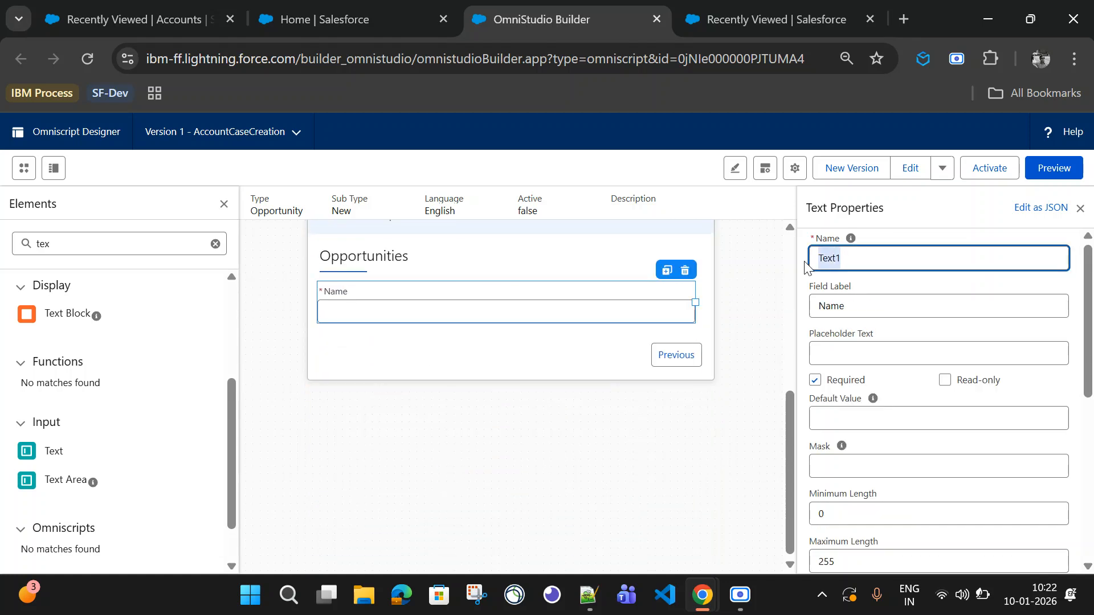
{"action": "type", "text": "Name"}
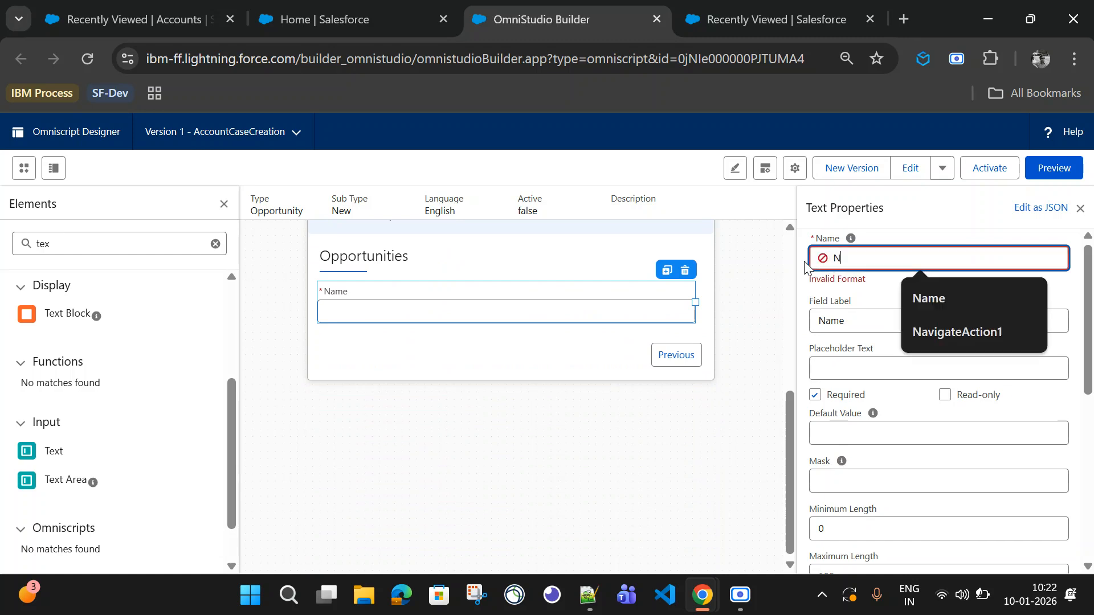
{"action": "key", "text": "BackSpace"}
{"action": "key", "text": "BackSpace"}
{"action": "key", "text": "BackSpace"}
{"action": "key", "text": "BackSpace"}
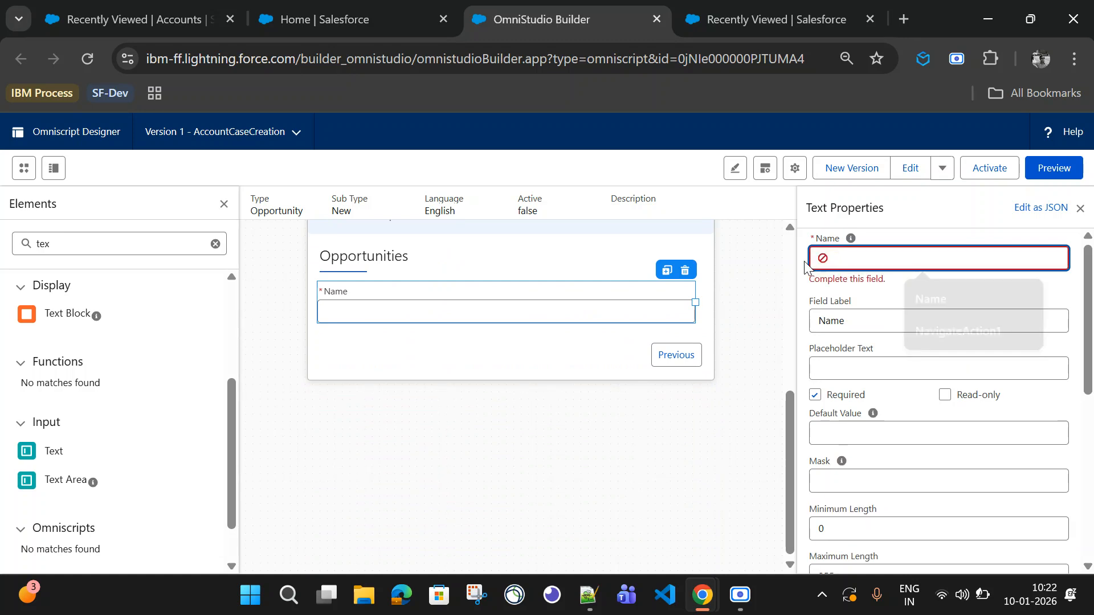
{"action": "type", "text": "Opp"}
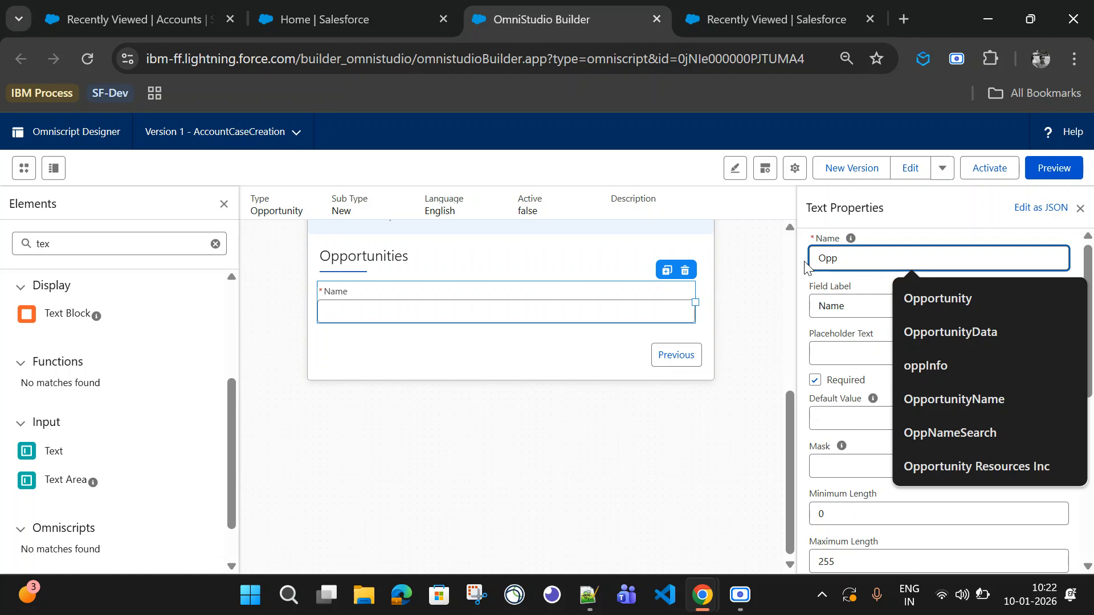
{"action": "type", "text": "Name"}
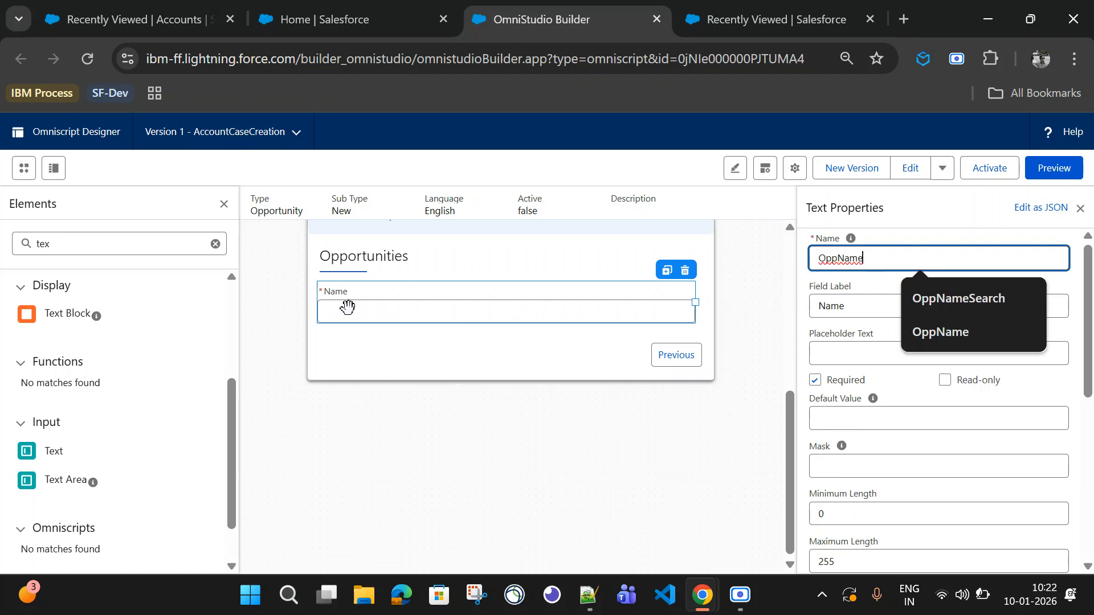
{"action": "double_click", "coordinate": [848, 260]}
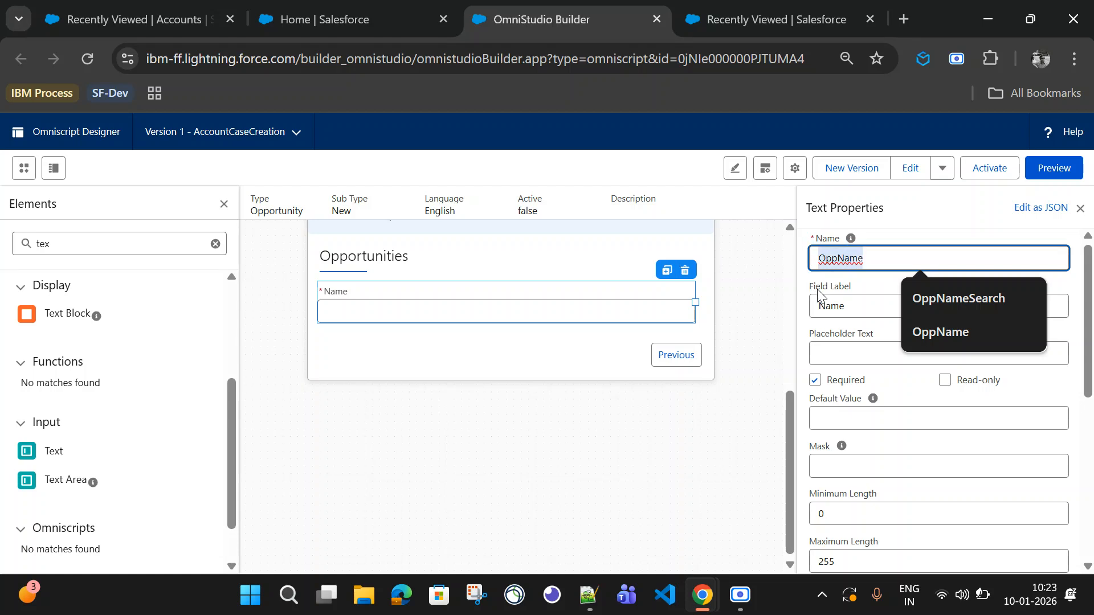
{"action": "left_click", "coordinate": [859, 308]}
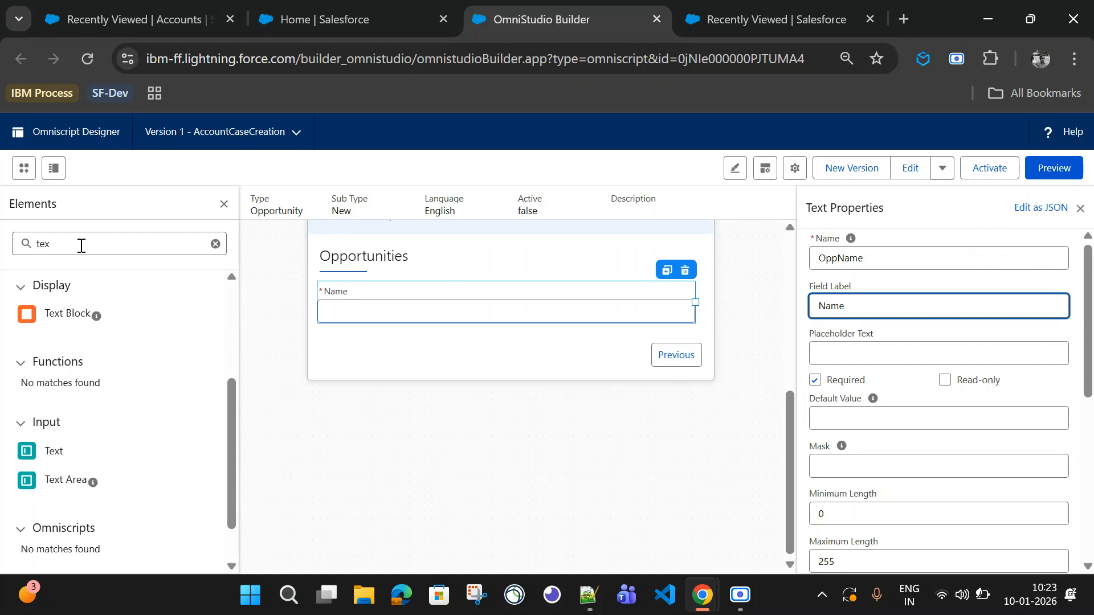
{"action": "left_click_drag", "start_coordinate": [81, 244], "coordinate": [3, 246]}
{"action": "key", "text": "BackSpace"}
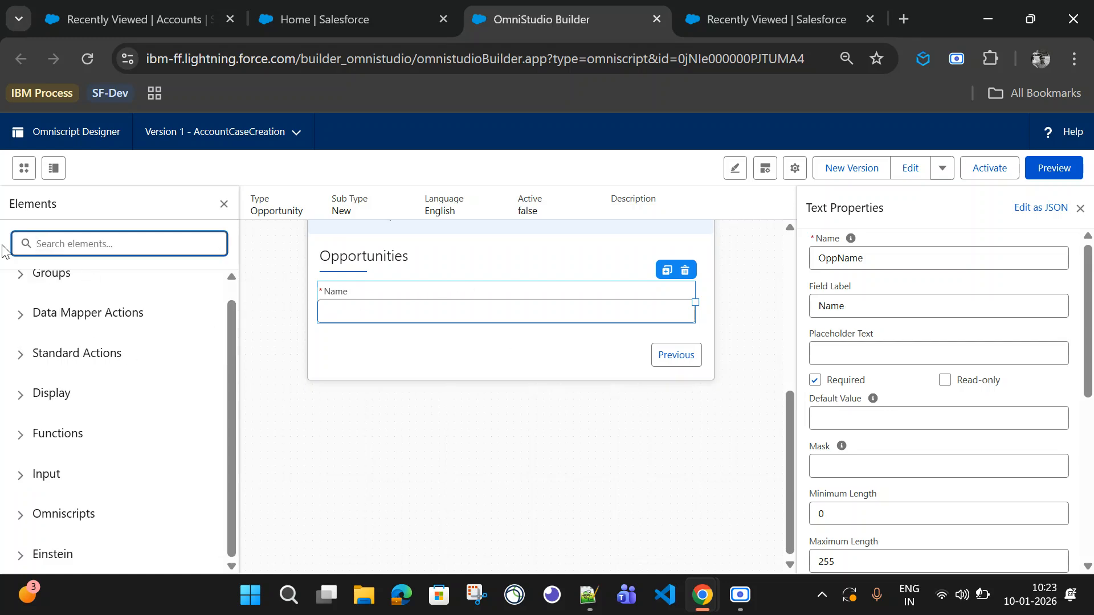
Step: Open a new opportunity form from the Trial Org Account Demo account to review its required fields, then close it
{"action": "left_click", "coordinate": [171, 20]}
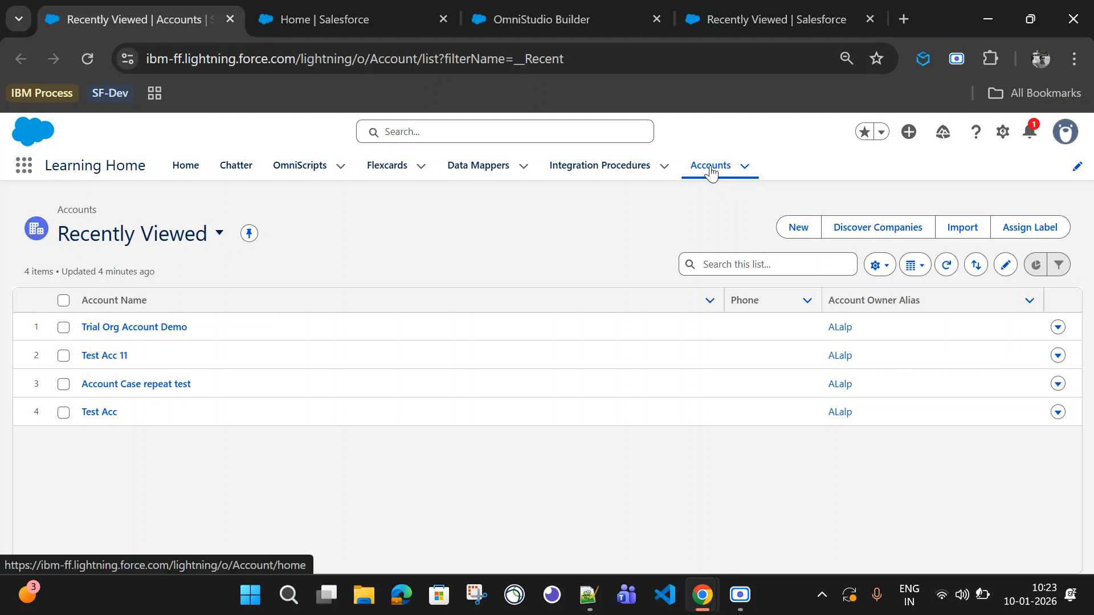
{"action": "left_click", "coordinate": [135, 328]}
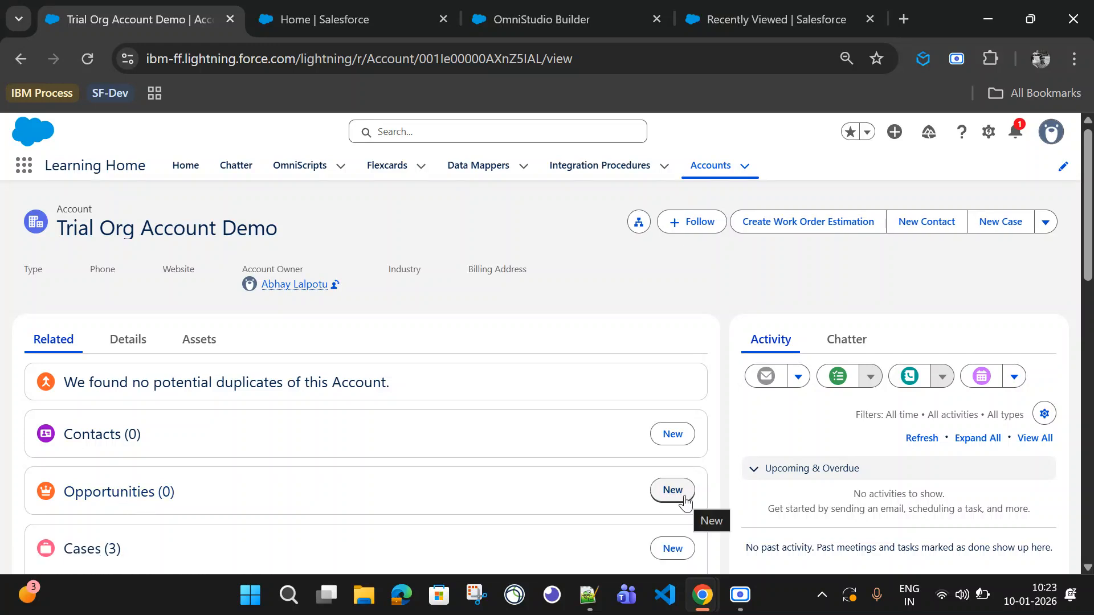
{"action": "left_click", "coordinate": [683, 500]}
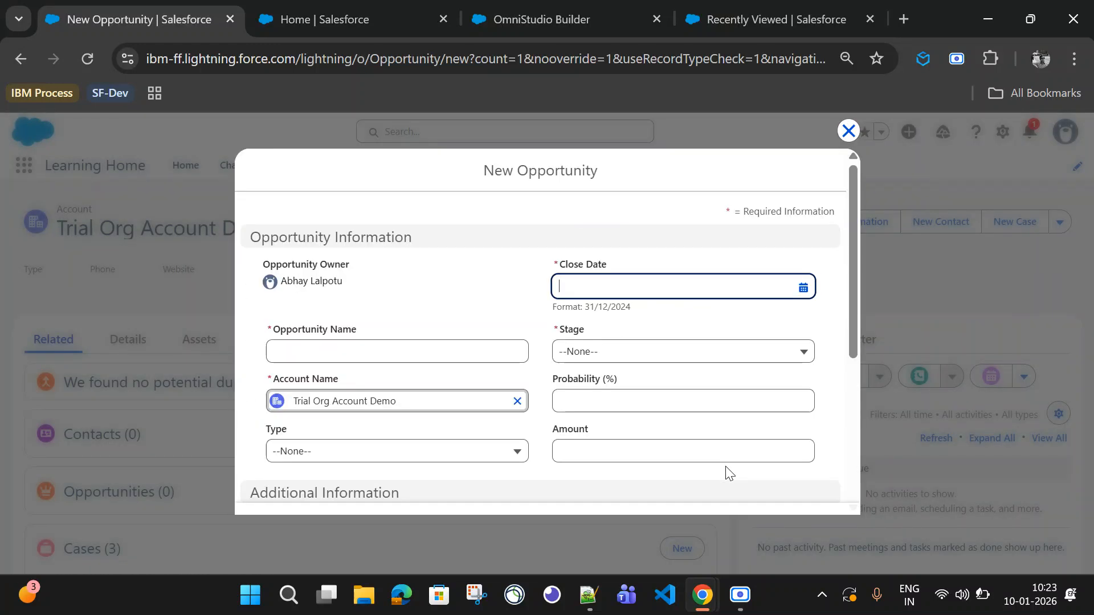
{"action": "left_click", "coordinate": [640, 499]}
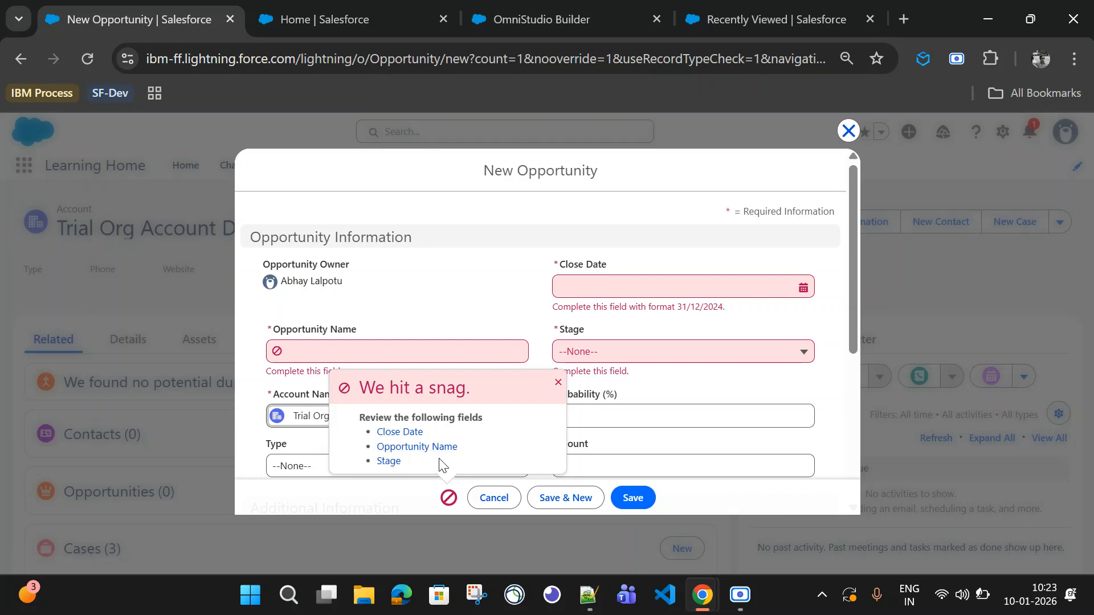
{"action": "left_click", "coordinate": [848, 130]}
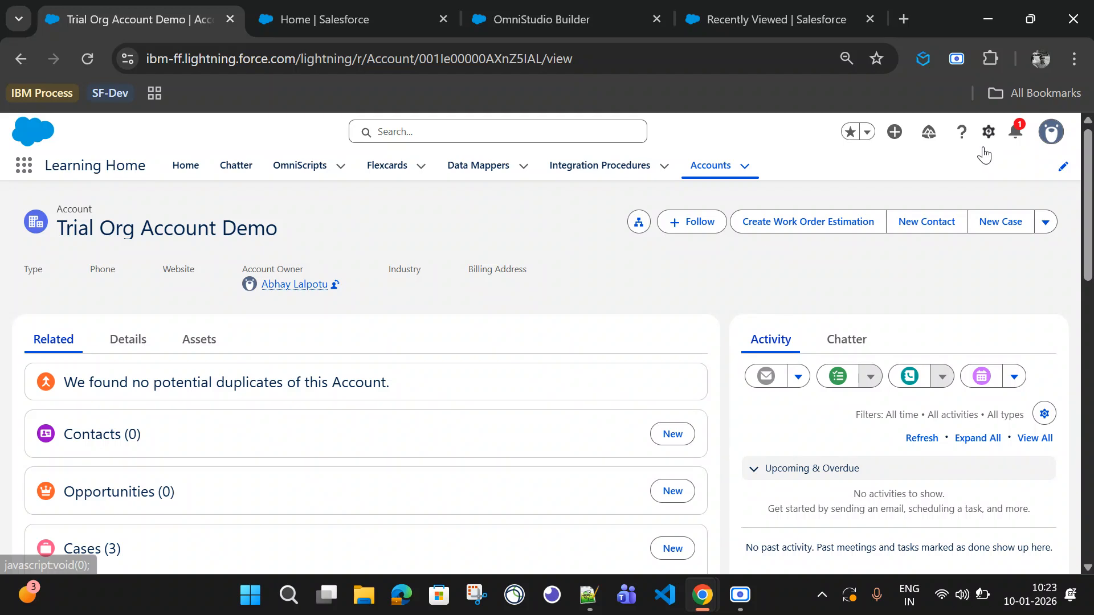
Step: In Setup's Object Manager, look up the Opportunity object's Stage field and its field name
{"action": "left_click", "coordinate": [989, 132]}
{"action": "left_click", "coordinate": [887, 193]}
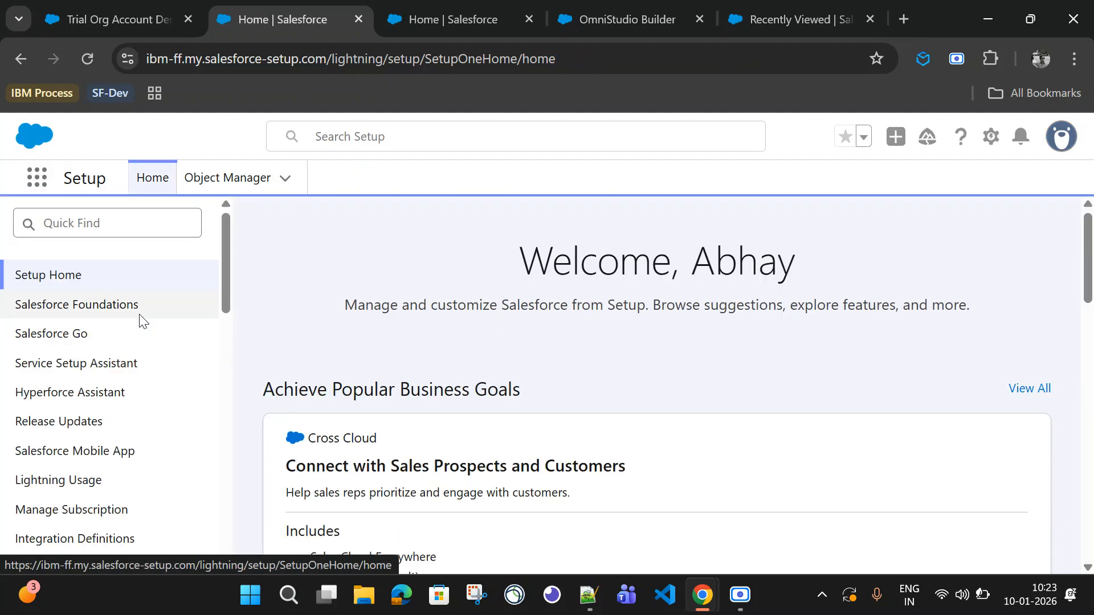
{"action": "left_click", "coordinate": [272, 206]}
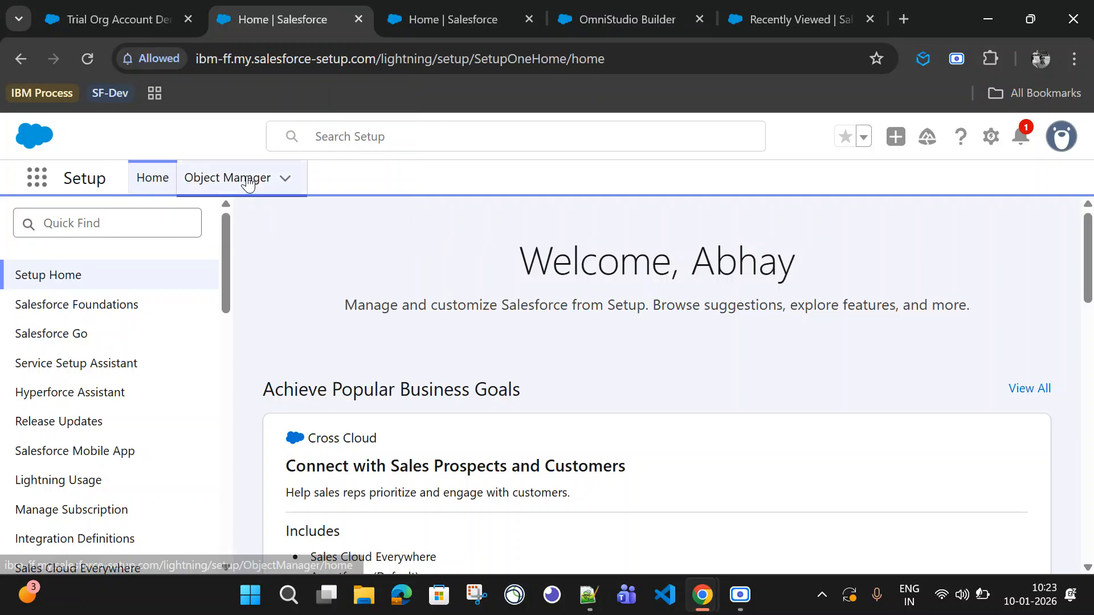
{"action": "left_click", "coordinate": [256, 179]}
{"action": "left_click", "coordinate": [733, 239]}
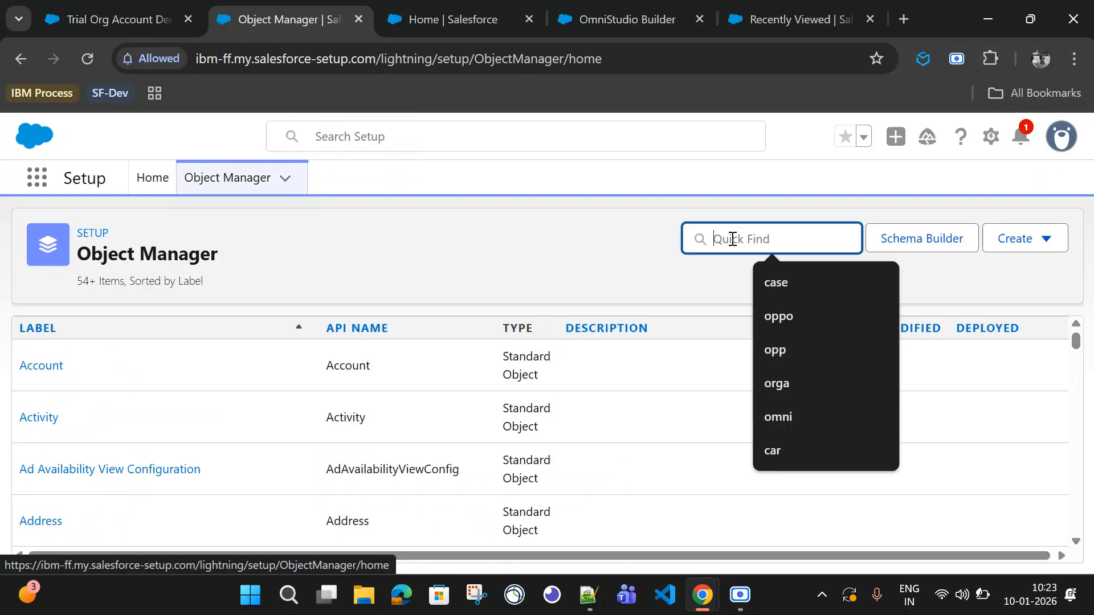
{"action": "type", "text": "oppo"}
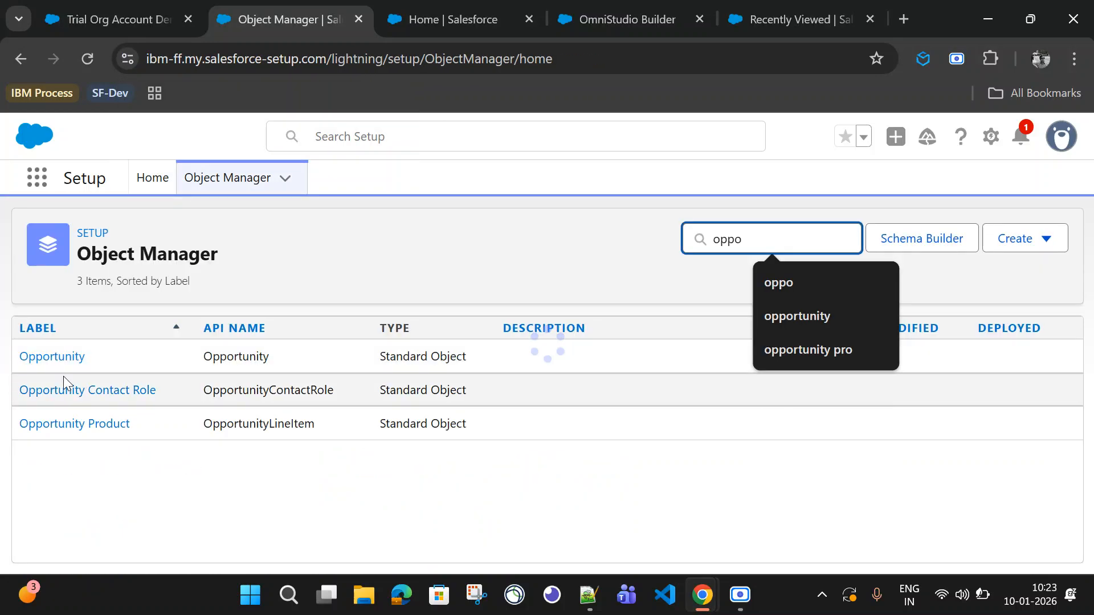
{"action": "left_click", "coordinate": [53, 358]}
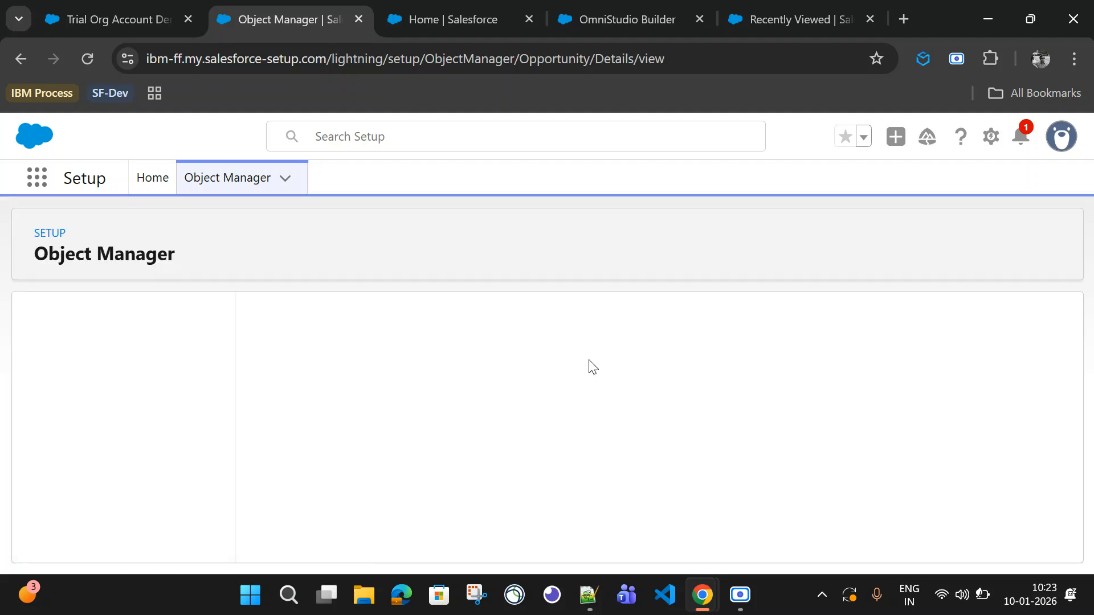
{"action": "key", "text": "ctrl+minus"}
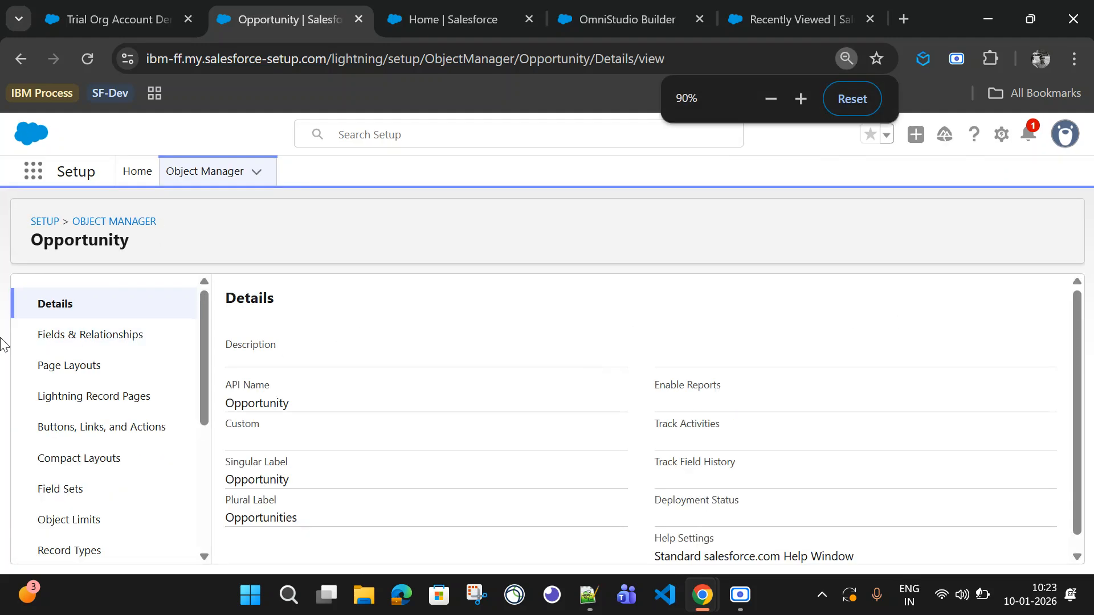
{"action": "left_click", "coordinate": [31, 334]}
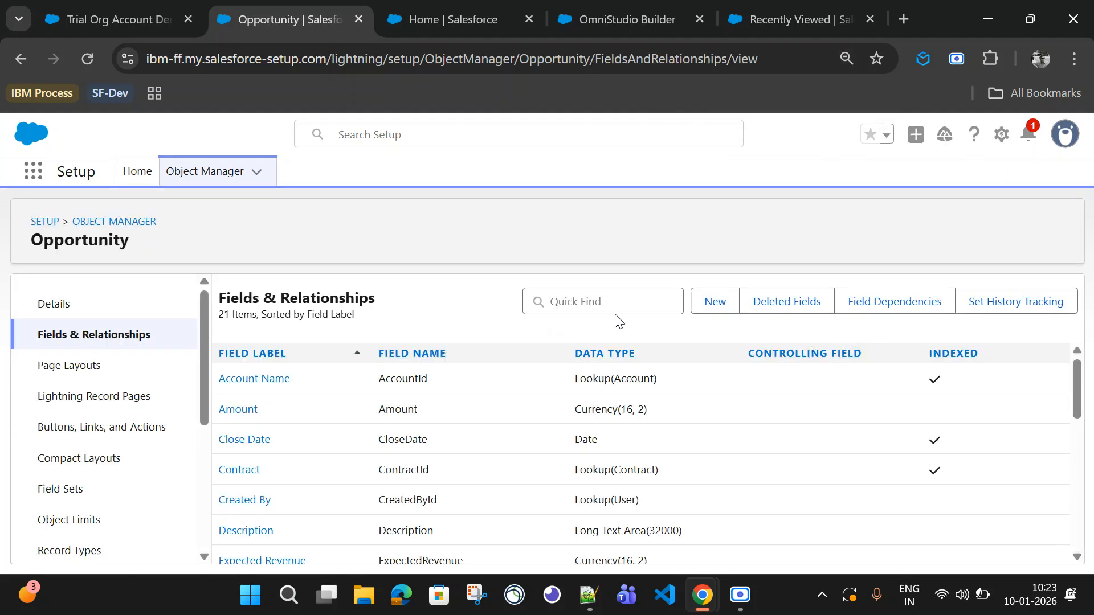
{"action": "left_click", "coordinate": [608, 300]}
{"action": "type", "text": "stage"}
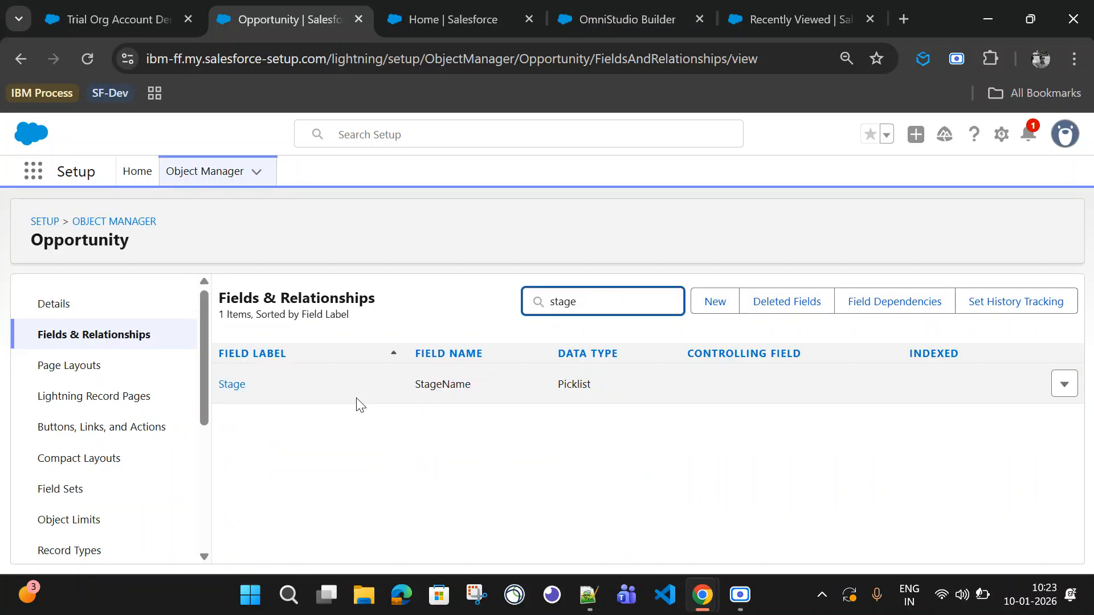
{"action": "double_click", "coordinate": [446, 383]}
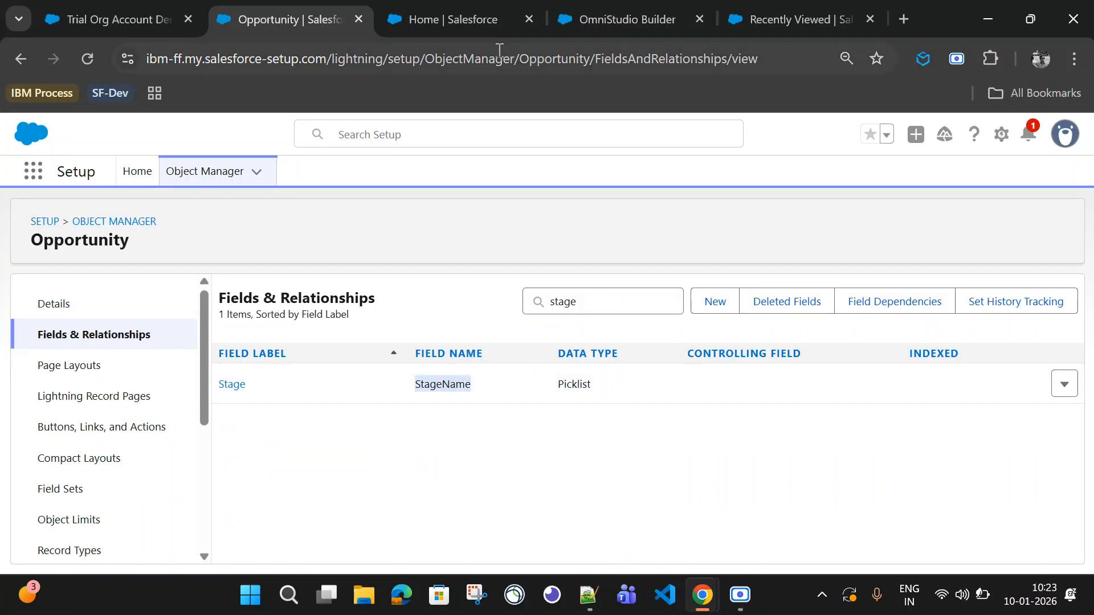
Step: Return to the OmniScript builder, search elements for sele, and add a Select input below Name in Opportunities
{"action": "left_click", "coordinate": [447, 22]}
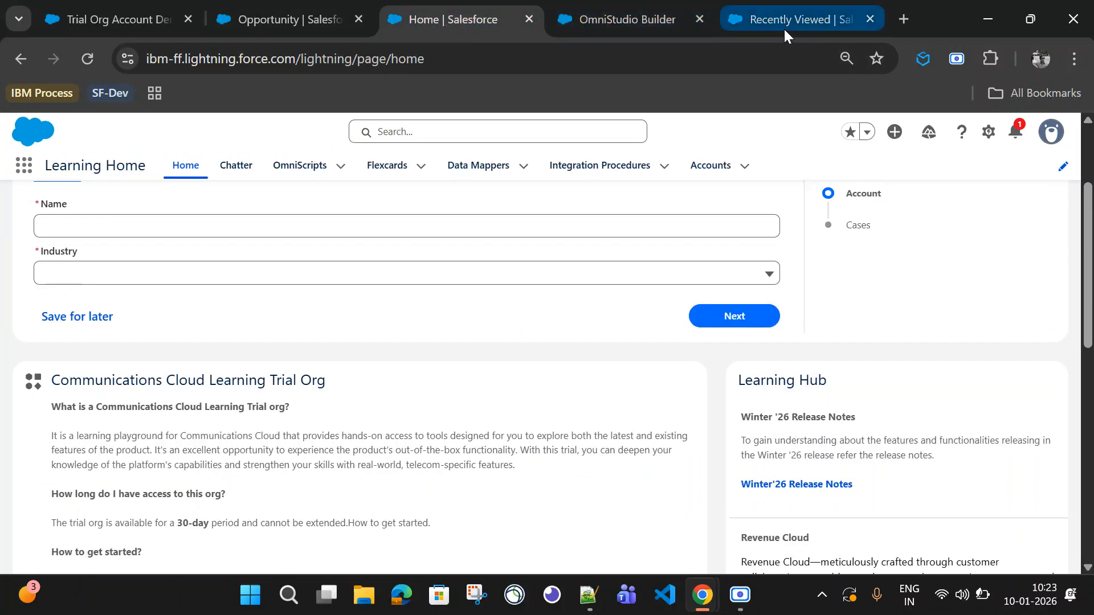
{"action": "left_click", "coordinate": [634, 22]}
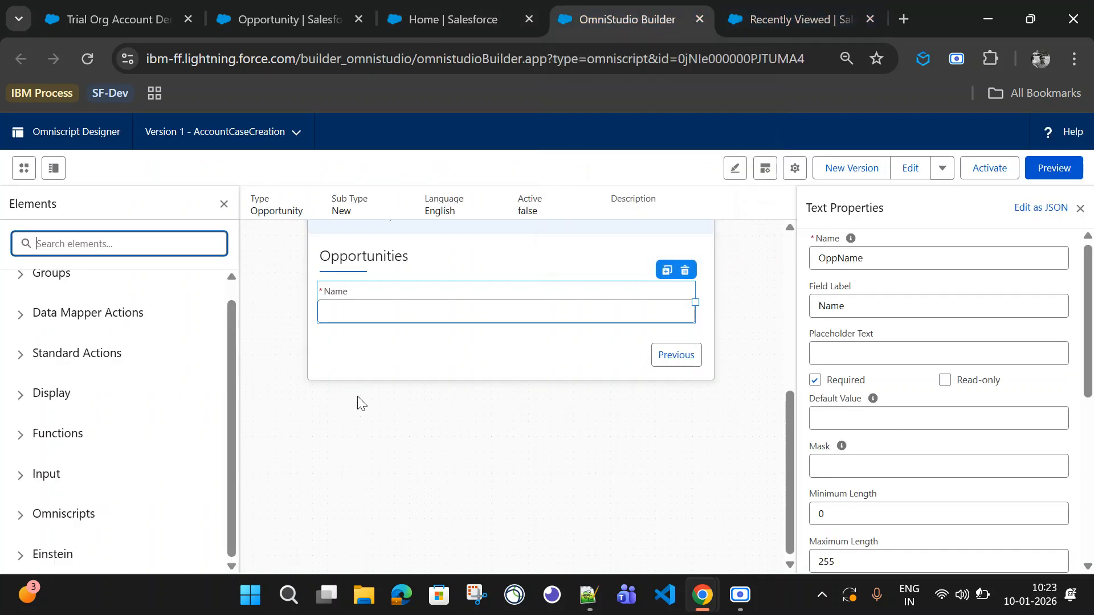
{"action": "type", "text": "sele"}
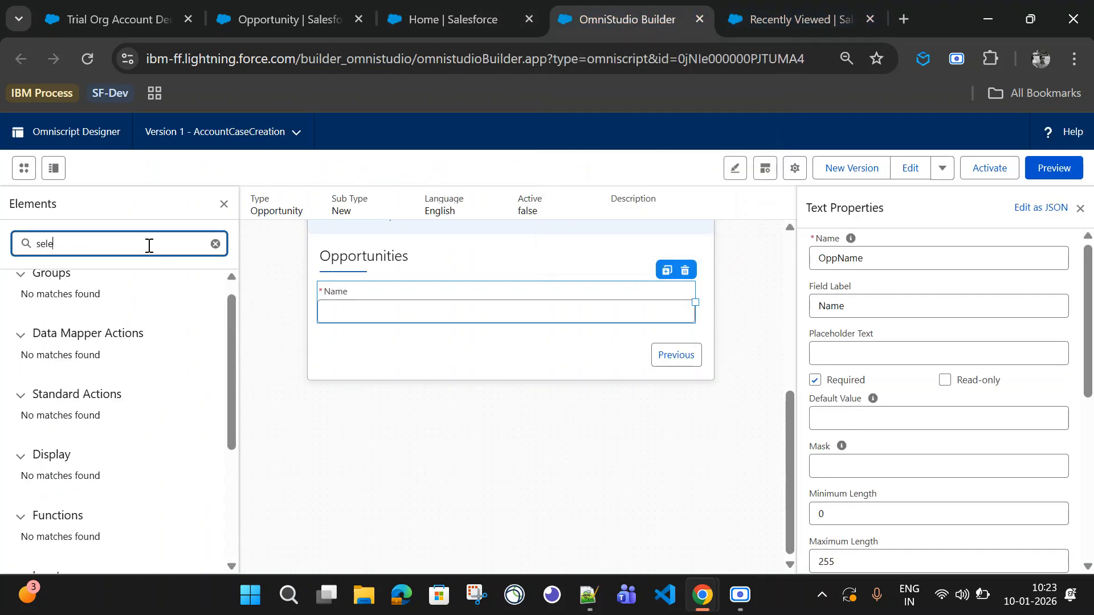
{"action": "scroll", "coordinate": [101, 373], "scroll_direction": "down", "scroll_amount": 3}
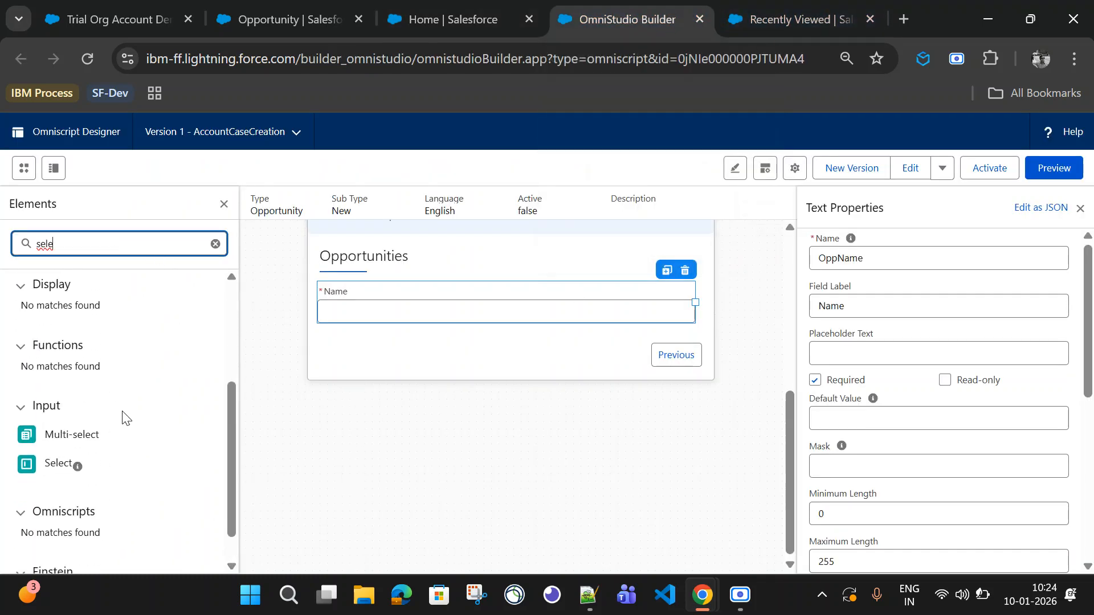
{"action": "left_click", "coordinate": [52, 452]}
{"action": "left_click_drag", "start_coordinate": [53, 453], "coordinate": [359, 325]}
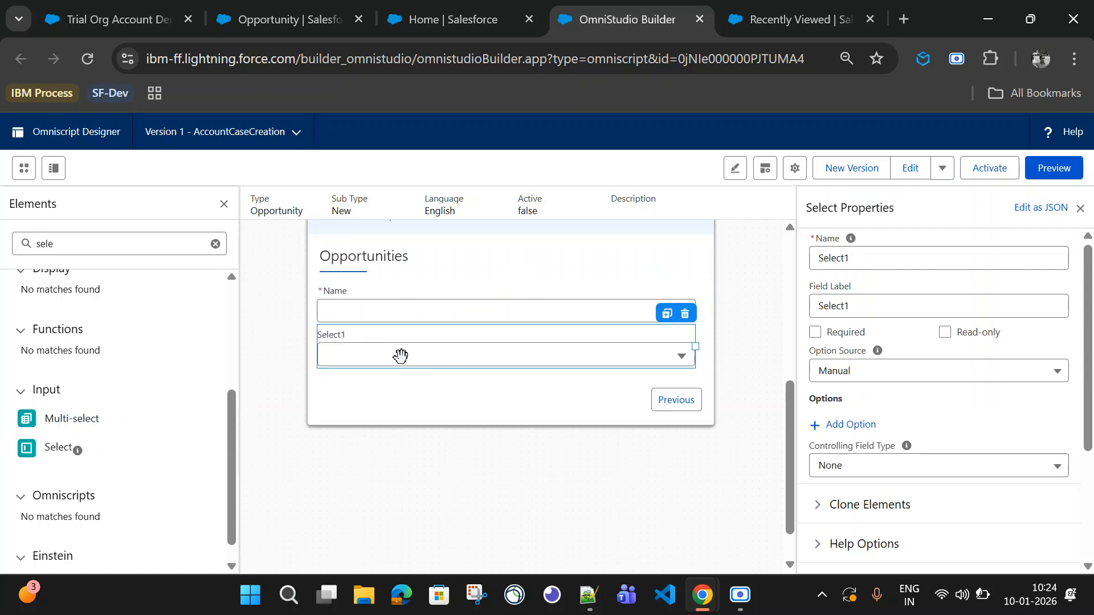
Step: Set the Select input's name to StageName and field label to Stage, and make it required
{"action": "left_click_drag", "start_coordinate": [866, 256], "coordinate": [811, 263]}
{"action": "type", "text": "StageName"}
{"action": "left_click_drag", "start_coordinate": [854, 306], "coordinate": [792, 310]}
{"action": "type", "text": "Stage"}
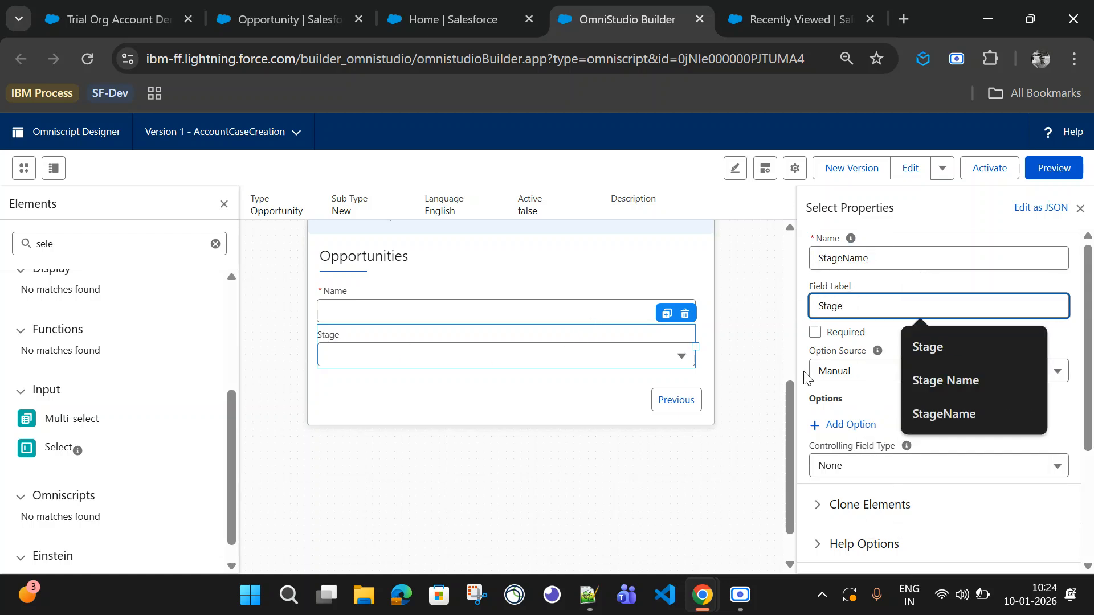
{"action": "left_click", "coordinate": [705, 372]}
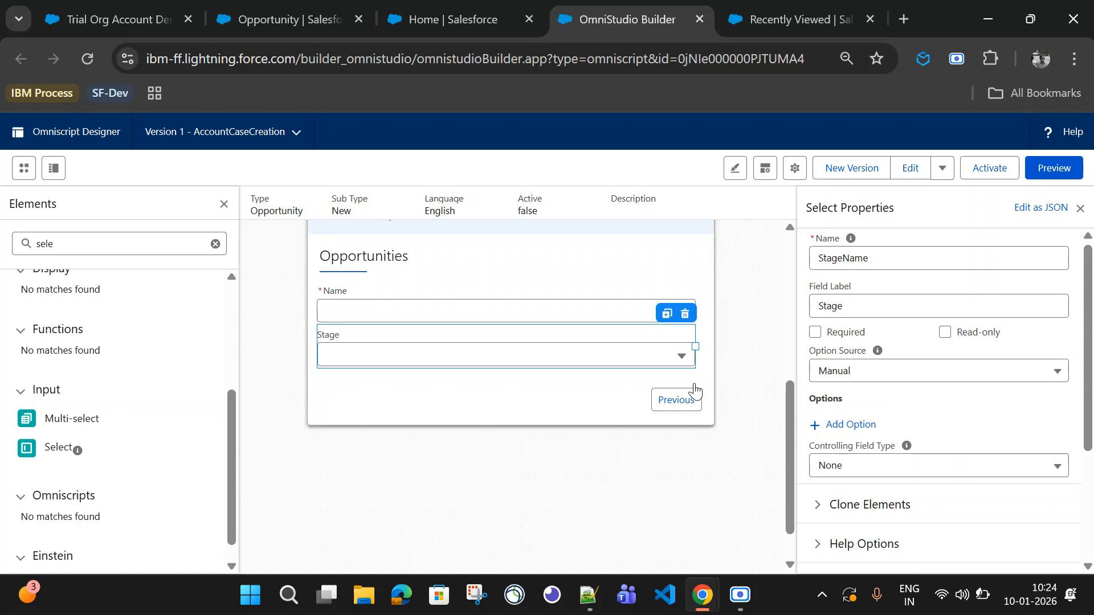
{"action": "left_click", "coordinate": [816, 334]}
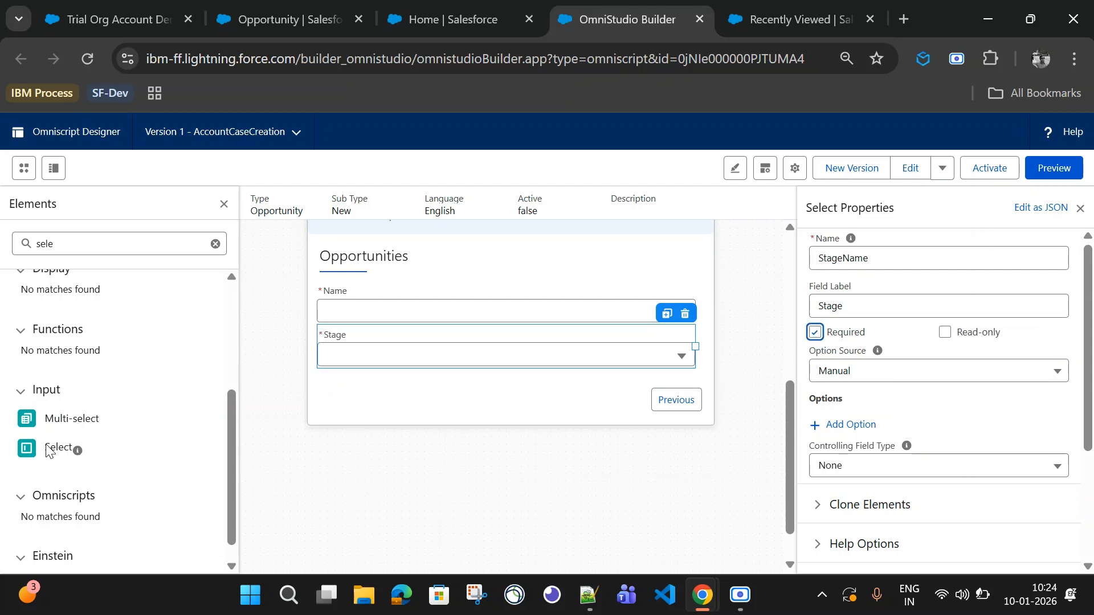
Step: In the Opportunity object's fields, search for close and pick out the Close Date field's API name
{"action": "left_click", "coordinate": [295, 11]}
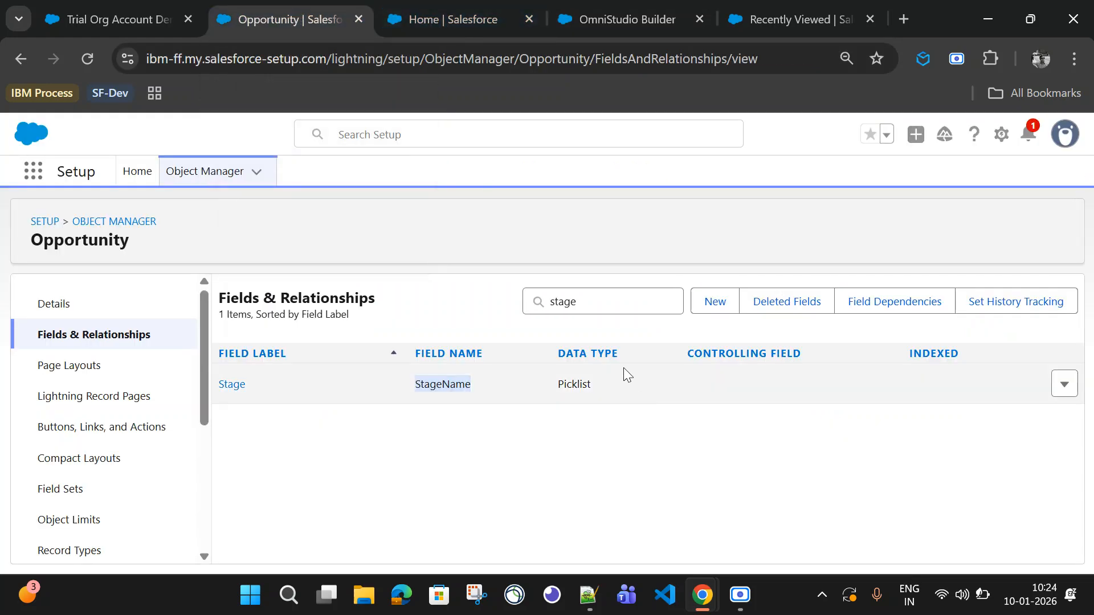
{"action": "left_click", "coordinate": [578, 297]}
{"action": "key", "text": "ctrl+a"}
{"action": "type", "text": "clso"}
{"action": "key", "text": "BackSpace"}
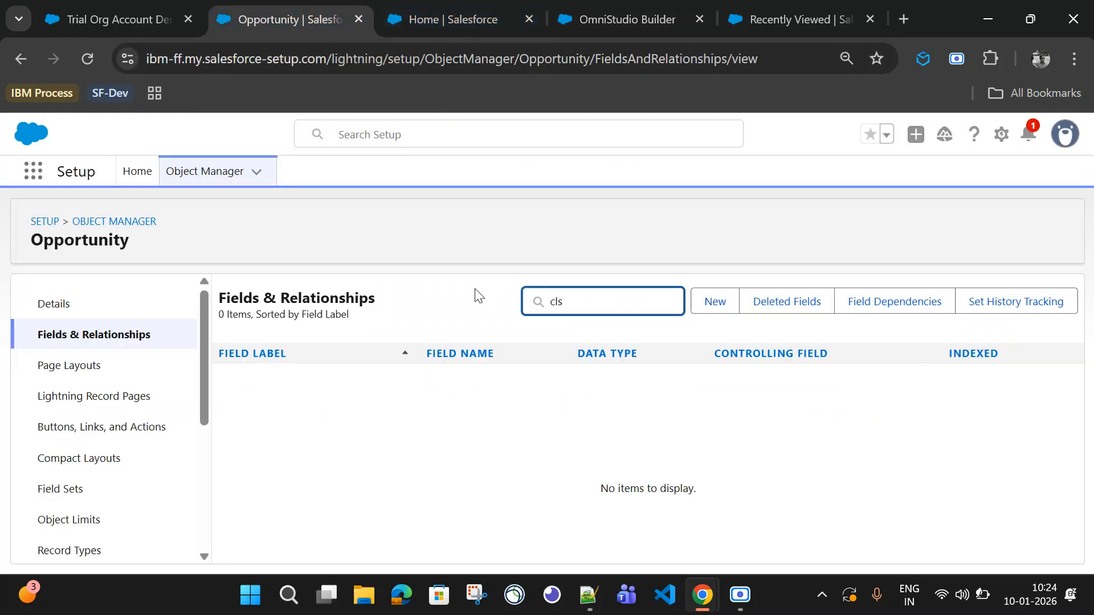
{"action": "type", "text": "ose"}
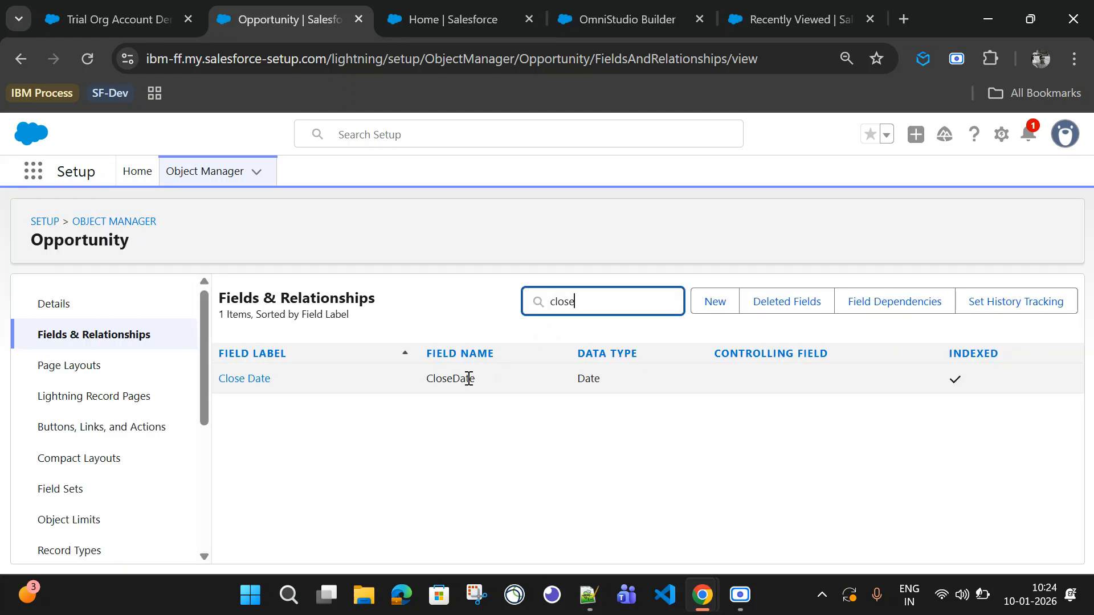
{"action": "double_click", "coordinate": [465, 378]}
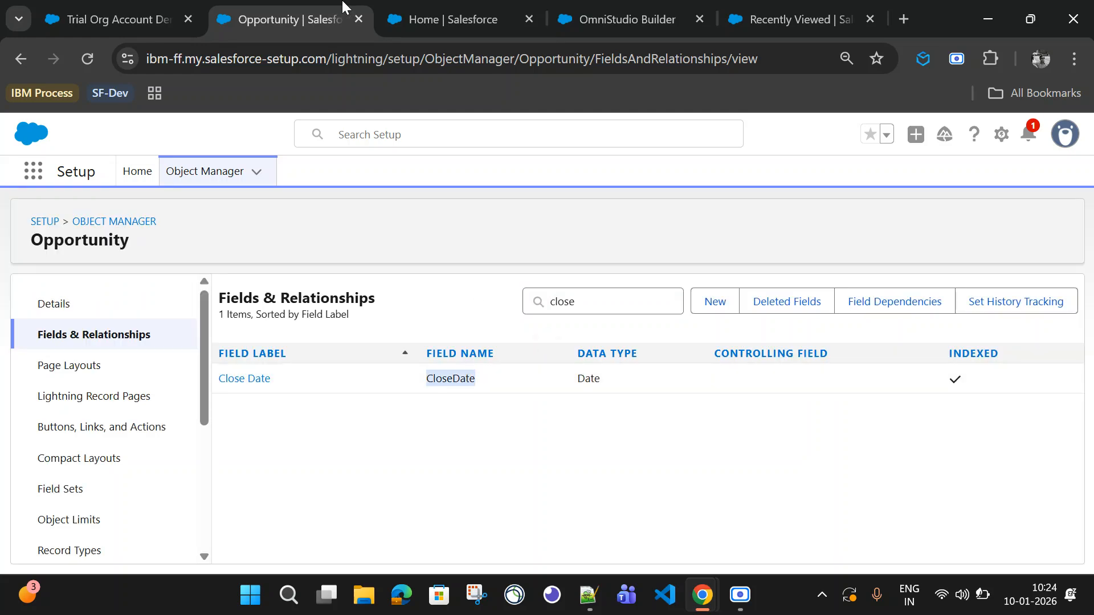
Step: Back in the OmniScript builder, search elements for date and add a Date input below Stage in Opportunities
{"action": "left_click", "coordinate": [579, 22]}
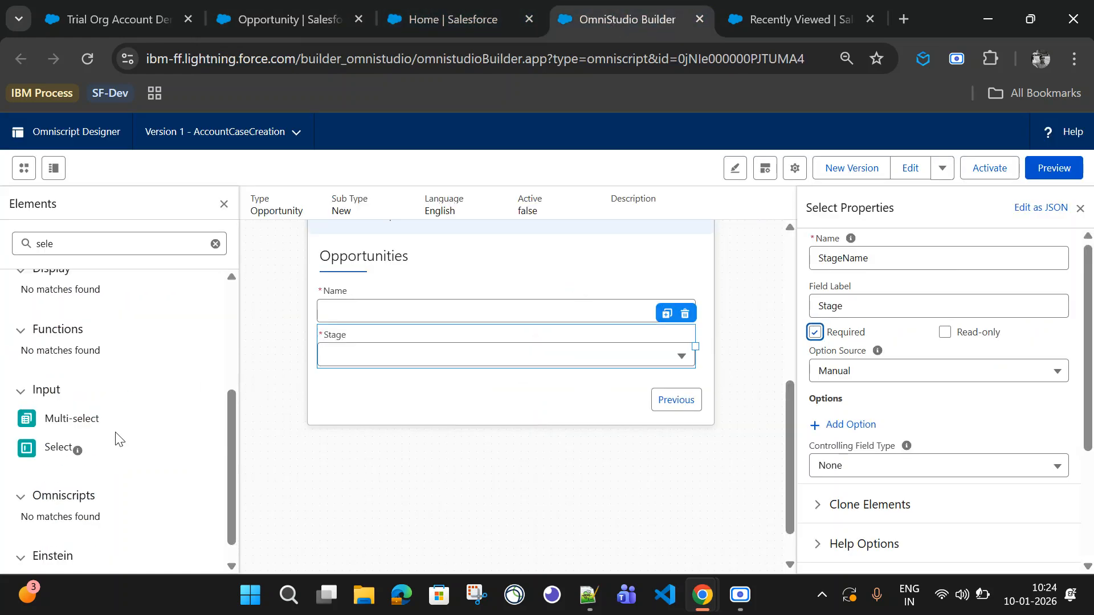
{"action": "left_click_drag", "start_coordinate": [75, 244], "coordinate": [2, 246]}
{"action": "type", "text": "date"}
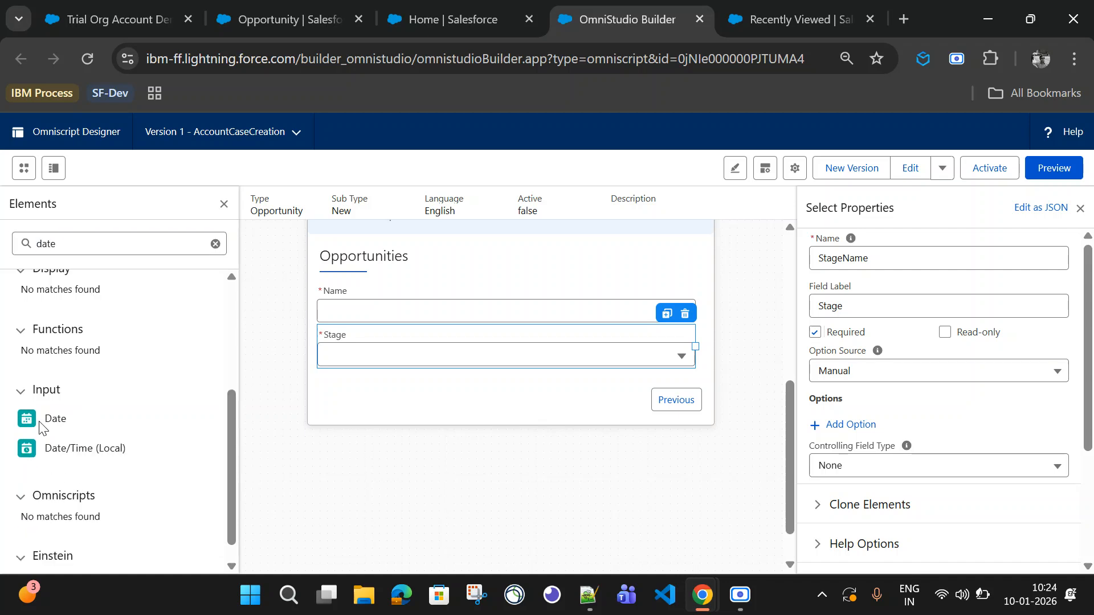
{"action": "left_click_drag", "start_coordinate": [39, 424], "coordinate": [367, 376]}
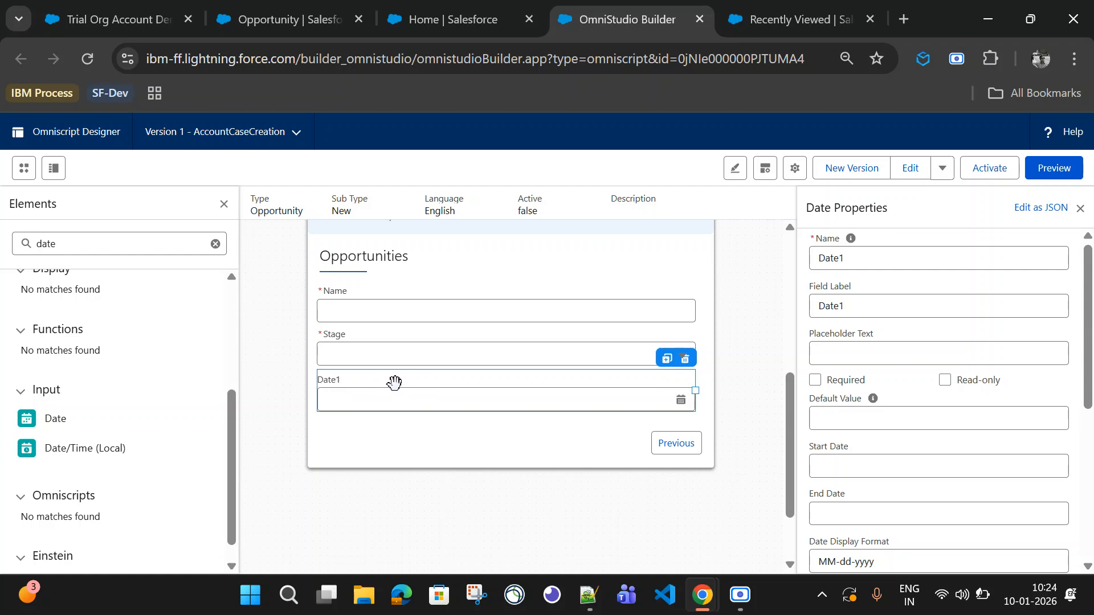
Step: Set the Date input's name to CloseDate and field label to Close Date, and make it required
{"action": "double_click", "coordinate": [830, 263]}
{"action": "type", "text": "CloseDate"}
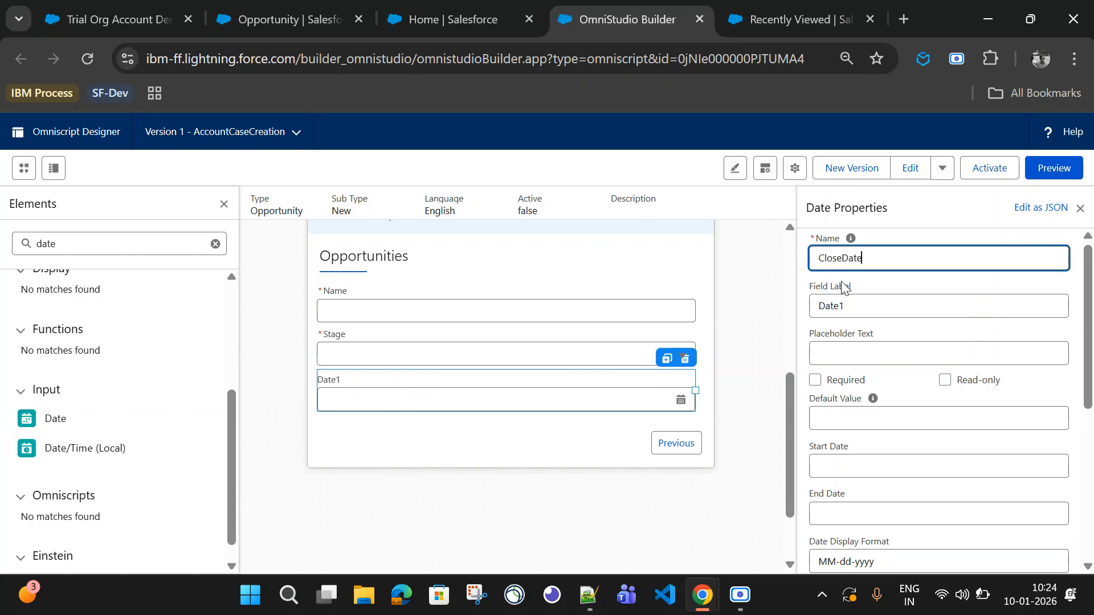
{"action": "left_click", "coordinate": [856, 302]}
{"action": "double_click", "coordinate": [855, 302]}
{"action": "type", "text": "CloseDate"}
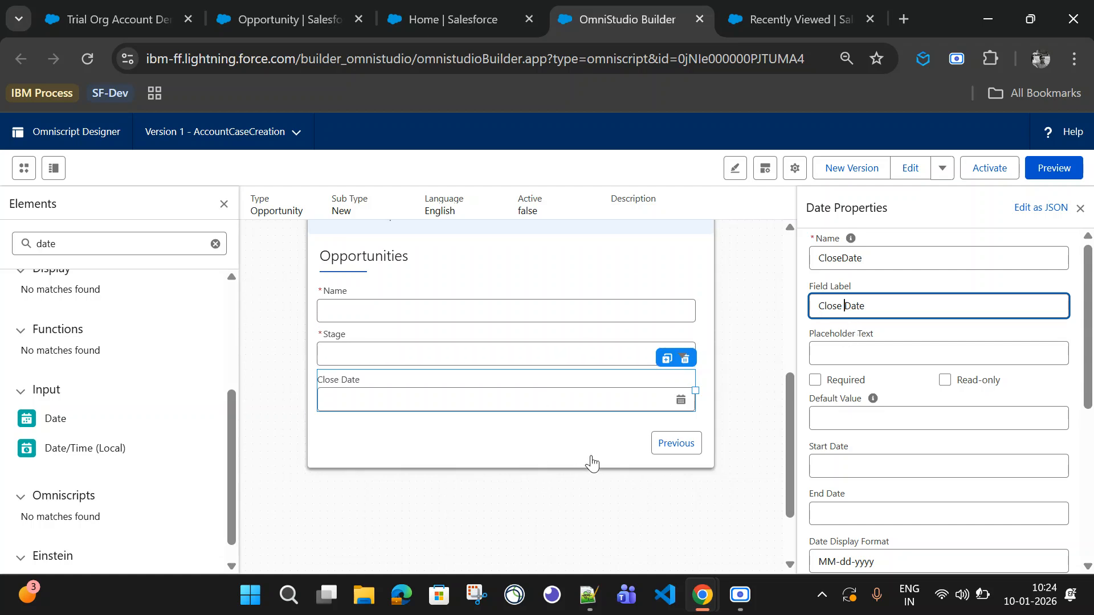
{"action": "left_click", "coordinate": [816, 382]}
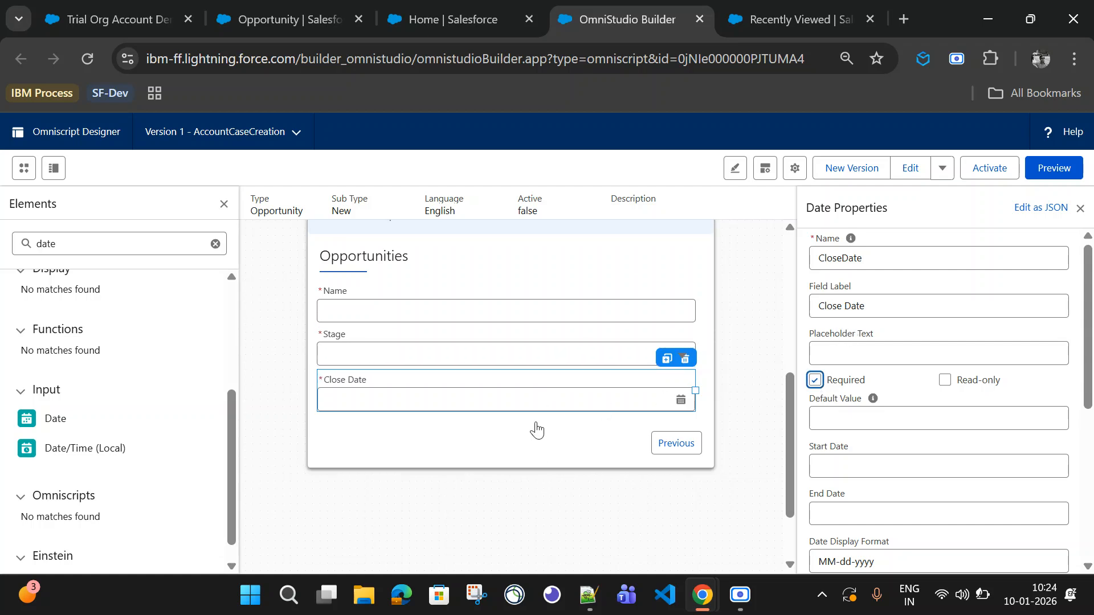
Step: Preview the OmniScript, entering test values for the account and opportunity names and opening the Stage list, then return to design
{"action": "scroll", "coordinate": [505, 440], "scroll_direction": "up", "scroll_amount": 5}
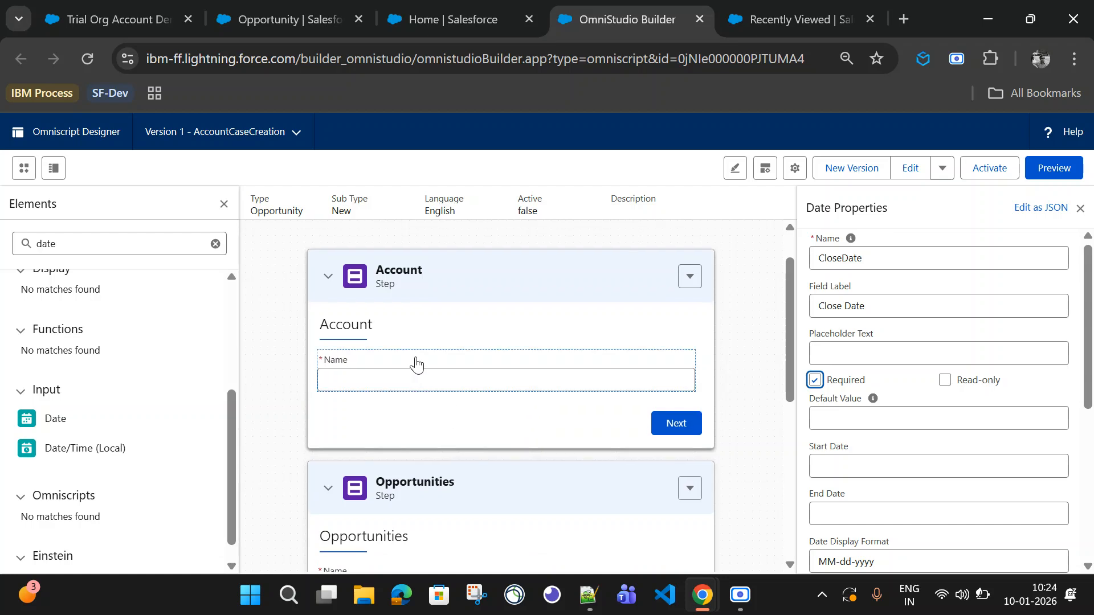
{"action": "scroll", "coordinate": [501, 399], "scroll_direction": "down", "scroll_amount": 2}
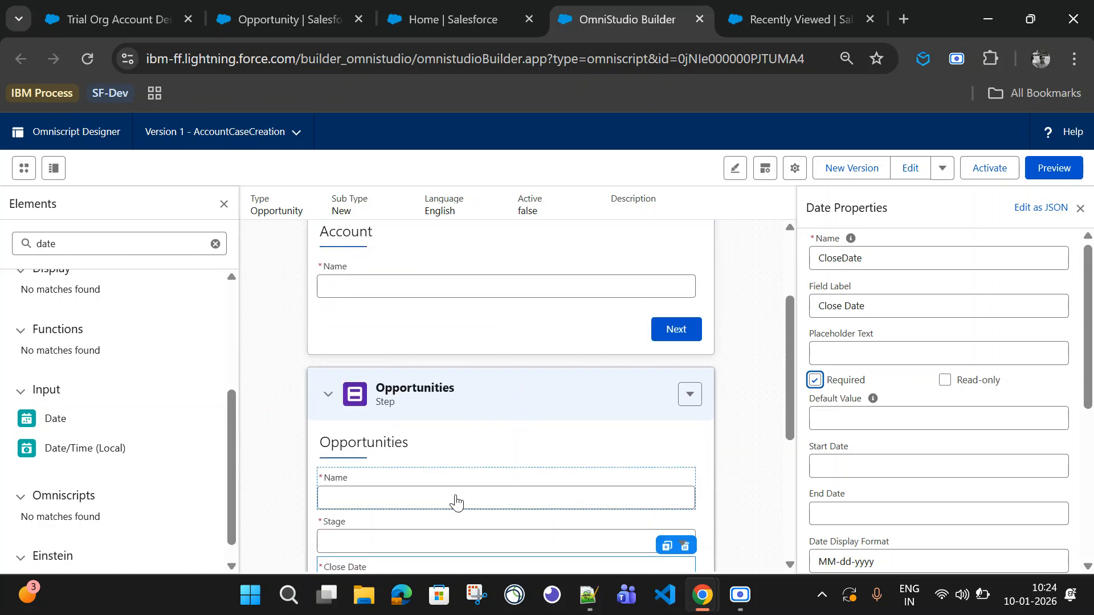
{"action": "scroll", "coordinate": [456, 498], "scroll_direction": "down", "scroll_amount": 2}
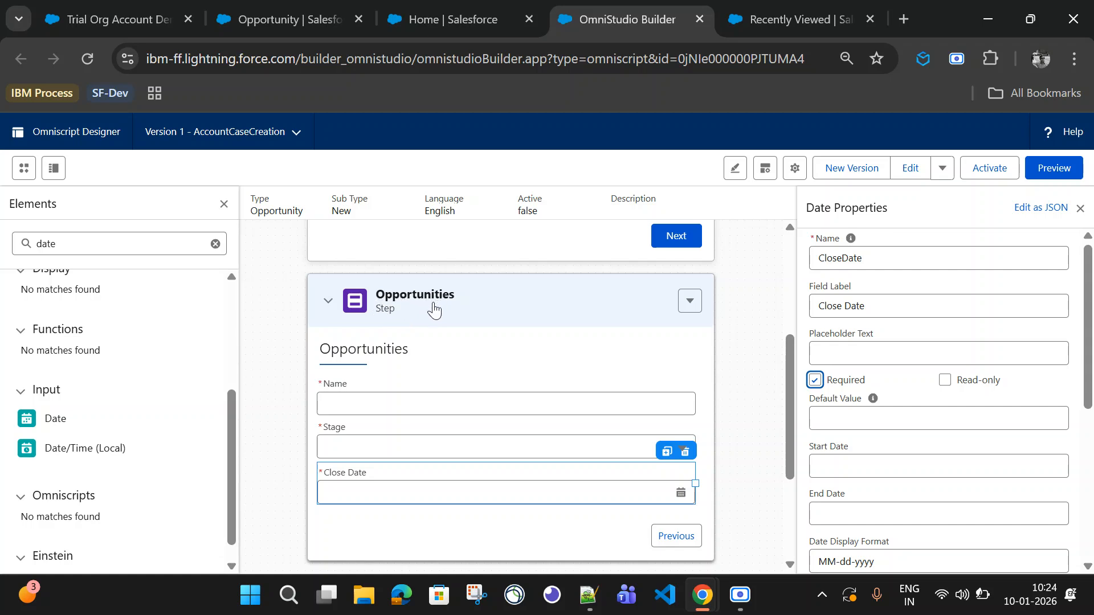
{"action": "left_click", "coordinate": [1048, 168]}
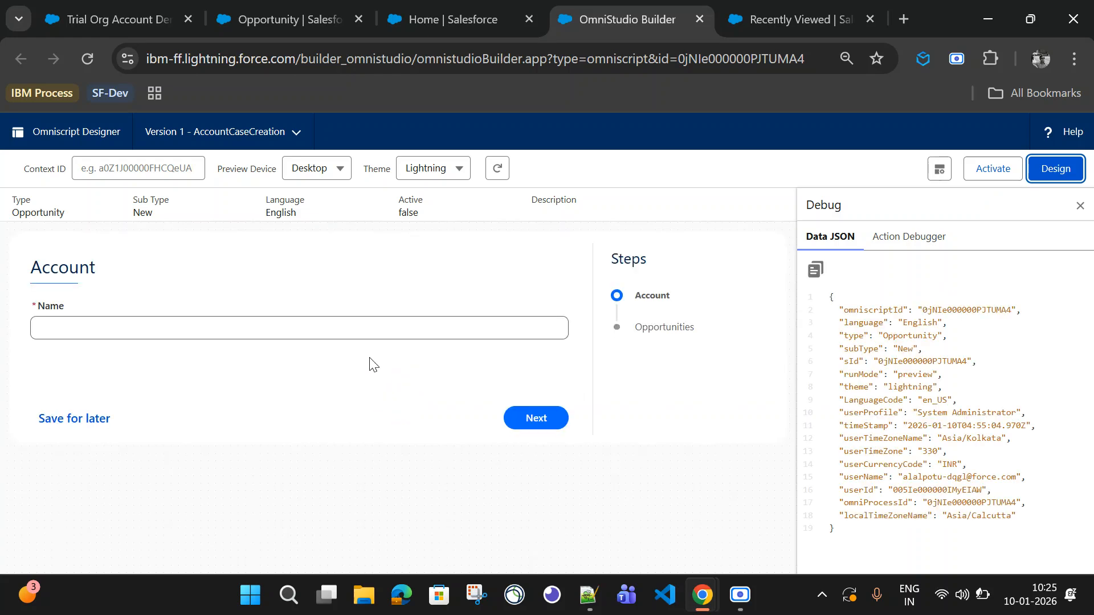
{"action": "left_click", "coordinate": [118, 323]}
{"action": "type", "text": "adfdsf"}
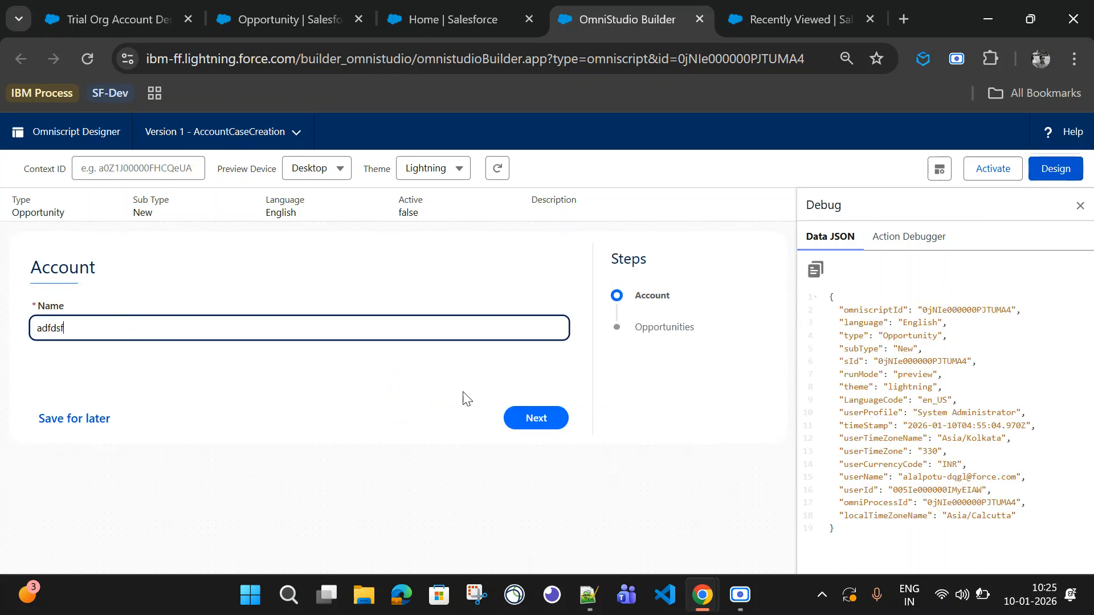
{"action": "left_click", "coordinate": [536, 418]}
{"action": "left_click", "coordinate": [123, 337]}
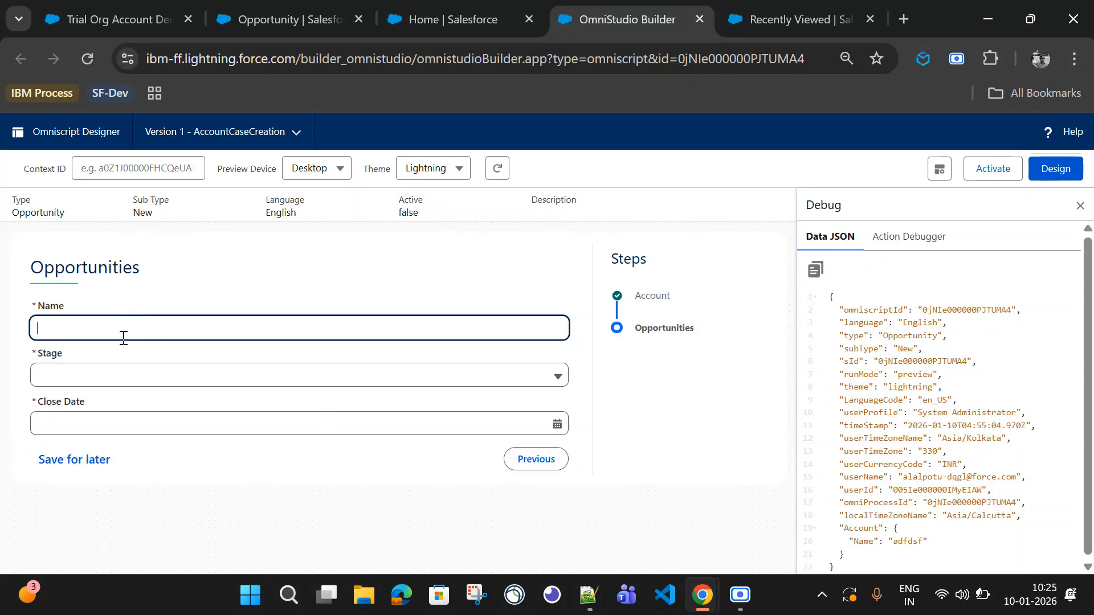
{"action": "type", "text": "asdfsd"}
{"action": "left_click", "coordinate": [95, 380]}
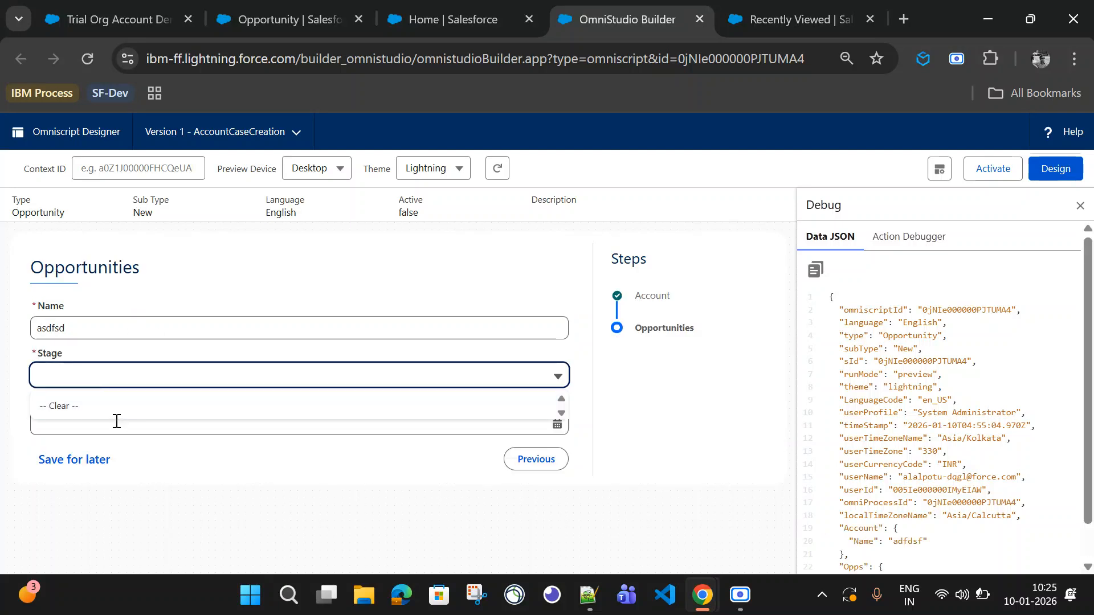
{"action": "left_click", "coordinate": [151, 381]}
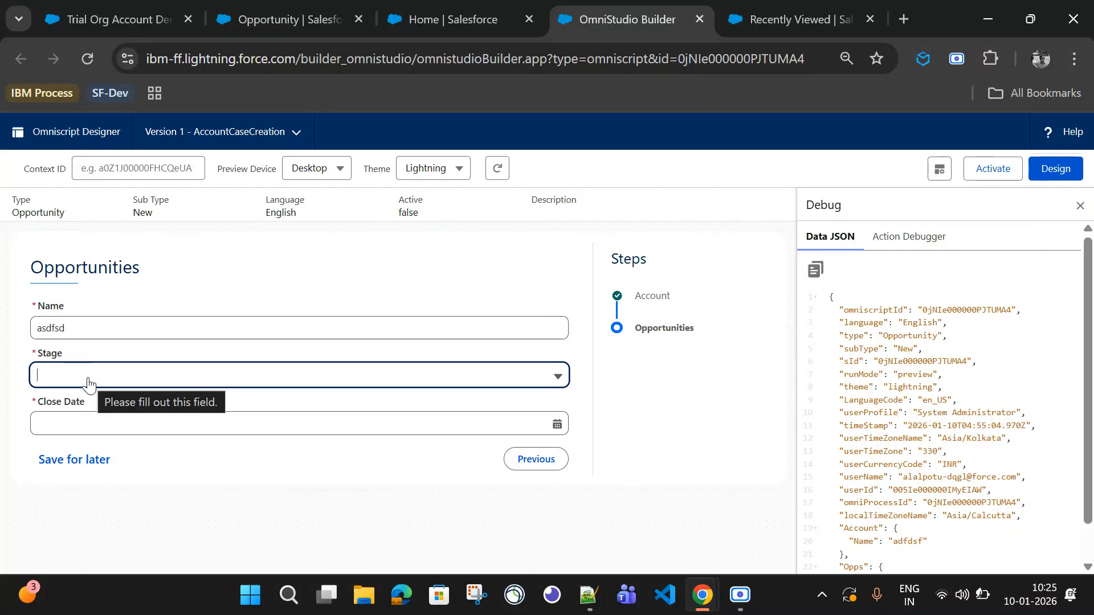
{"action": "left_click", "coordinate": [1056, 169]}
Step: Select the Stage select input and switch its option source to SObject
{"action": "left_click", "coordinate": [388, 416]}
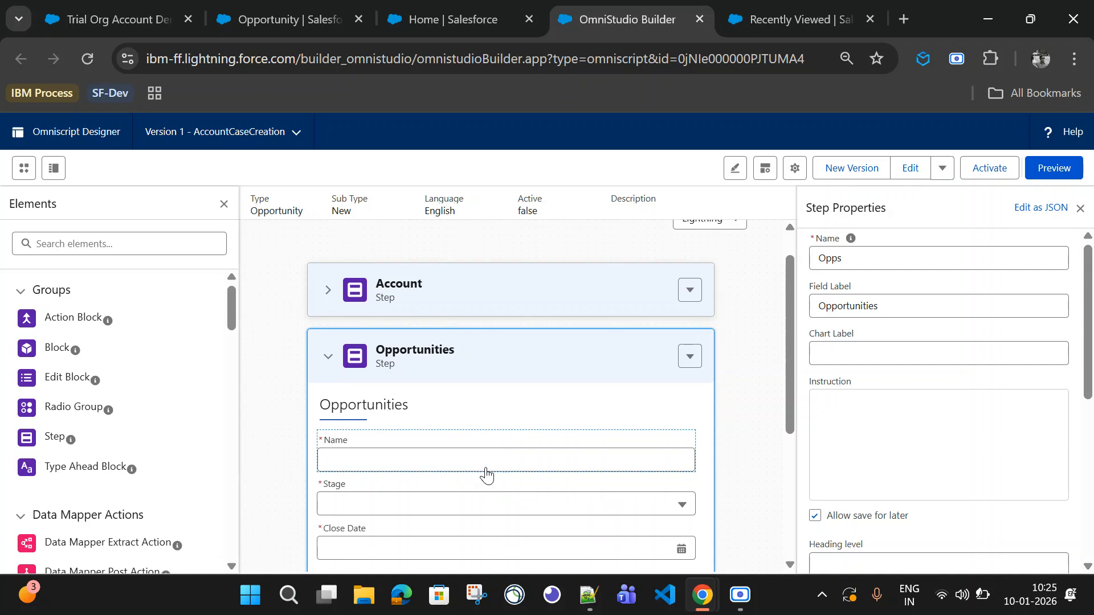
{"action": "scroll", "coordinate": [408, 344], "scroll_direction": "down", "scroll_amount": 4}
{"action": "left_click", "coordinate": [397, 255]}
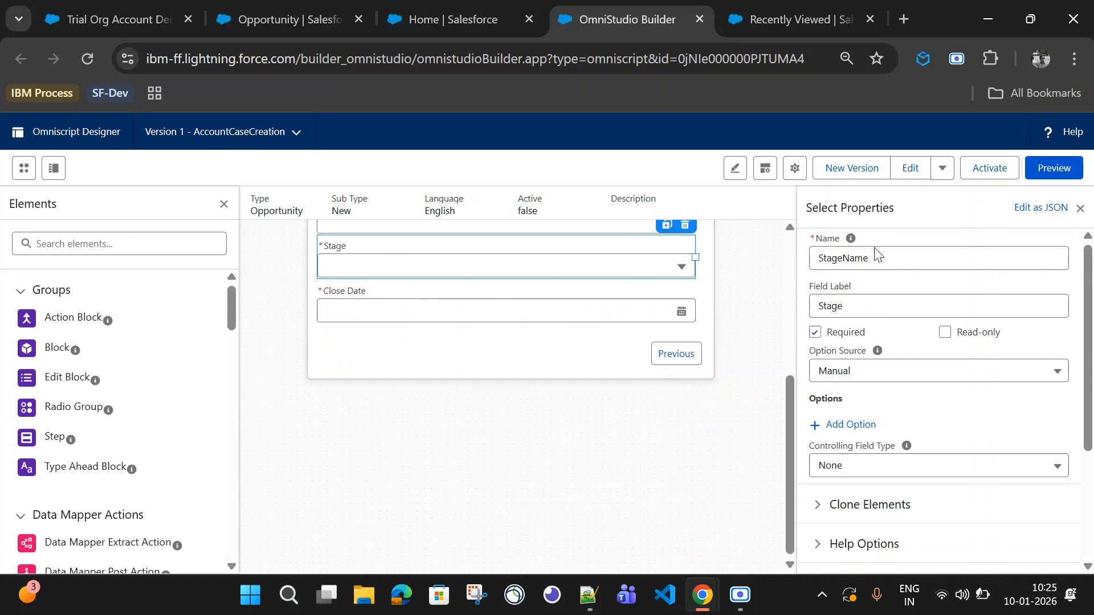
{"action": "left_click", "coordinate": [884, 380]}
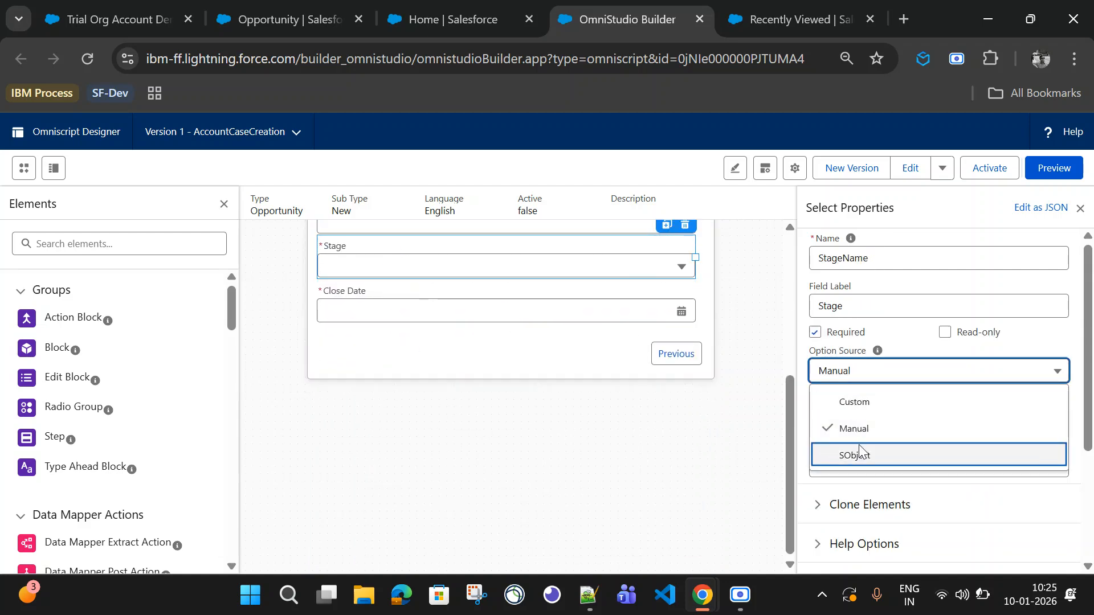
{"action": "left_click", "coordinate": [862, 457]}
{"action": "left_click", "coordinate": [865, 377]}
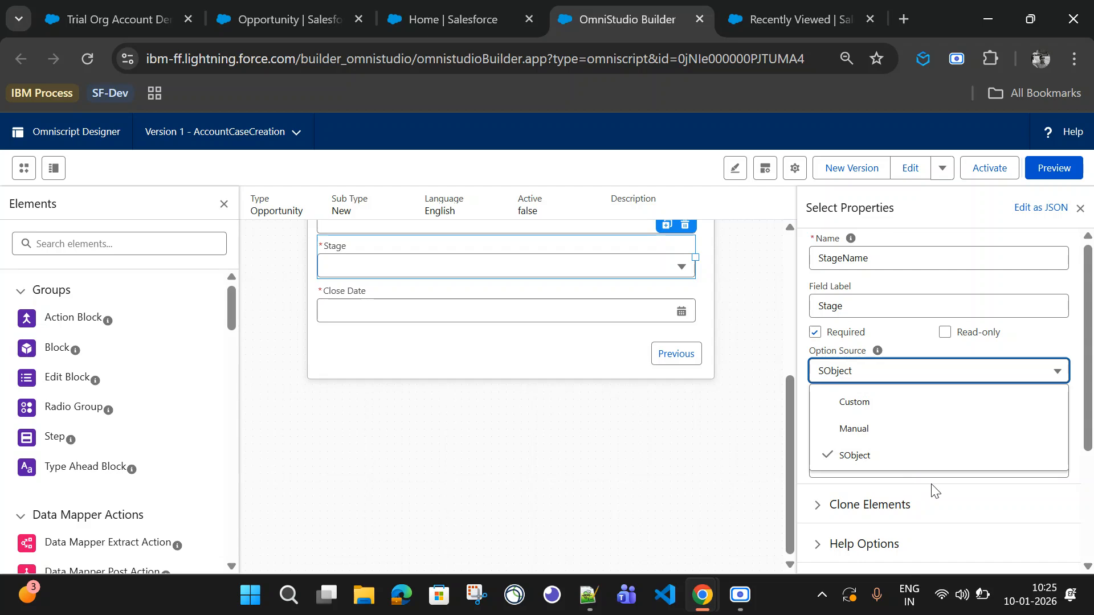
{"action": "left_click", "coordinate": [873, 459]}
Step: Set the Stage select's source to Opportunity.StageName
{"action": "left_click", "coordinate": [828, 415]}
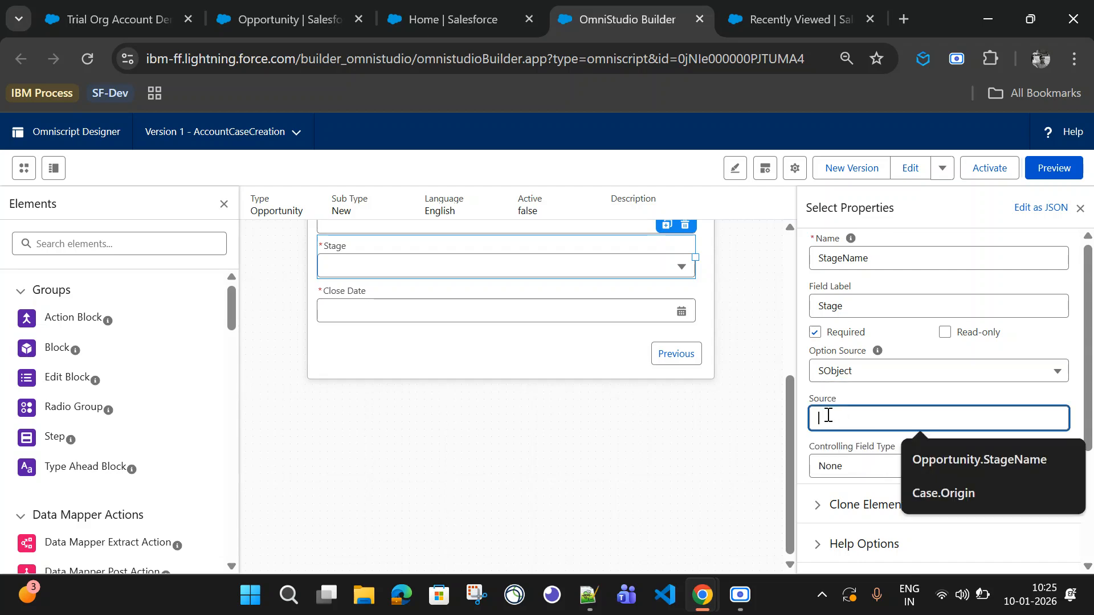
{"action": "double_click", "coordinate": [843, 260]}
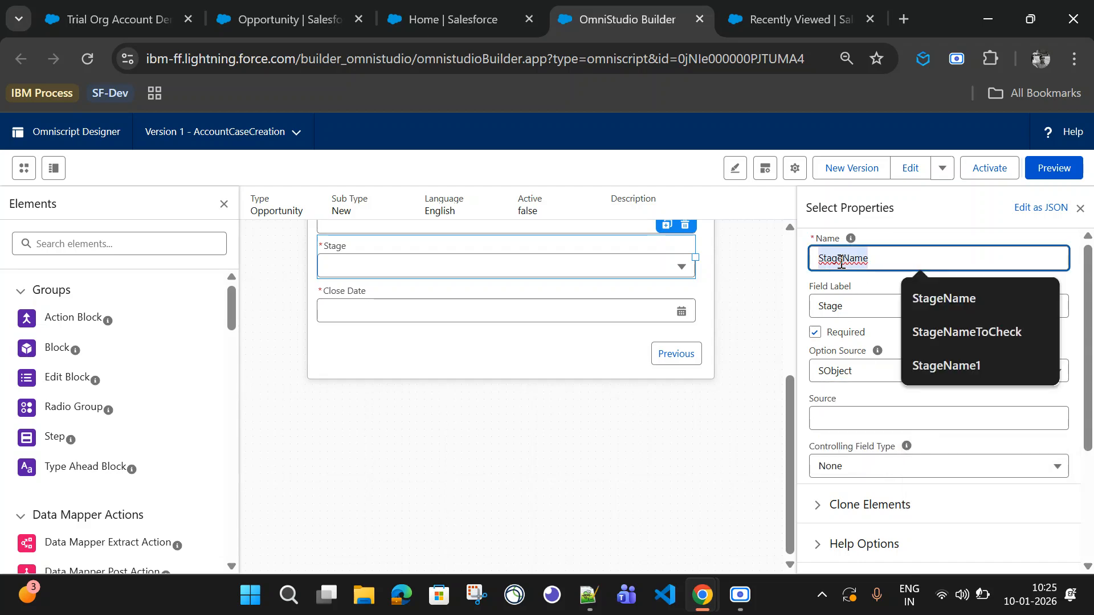
{"action": "left_click", "coordinate": [849, 419]}
{"action": "type", "text": "Account"}
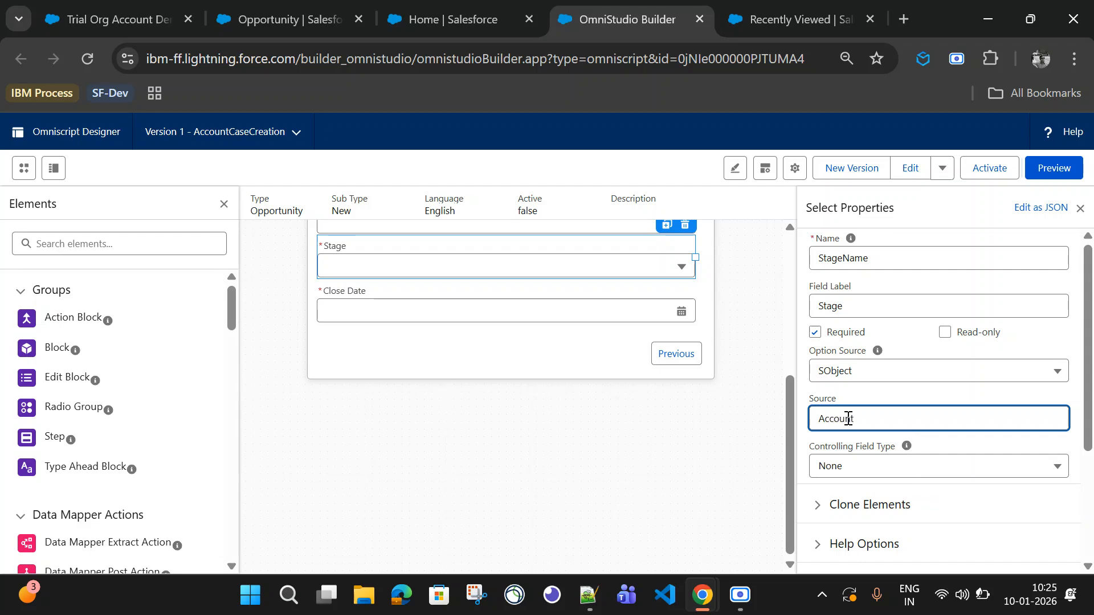
{"action": "type", "text": "Opportunity."}
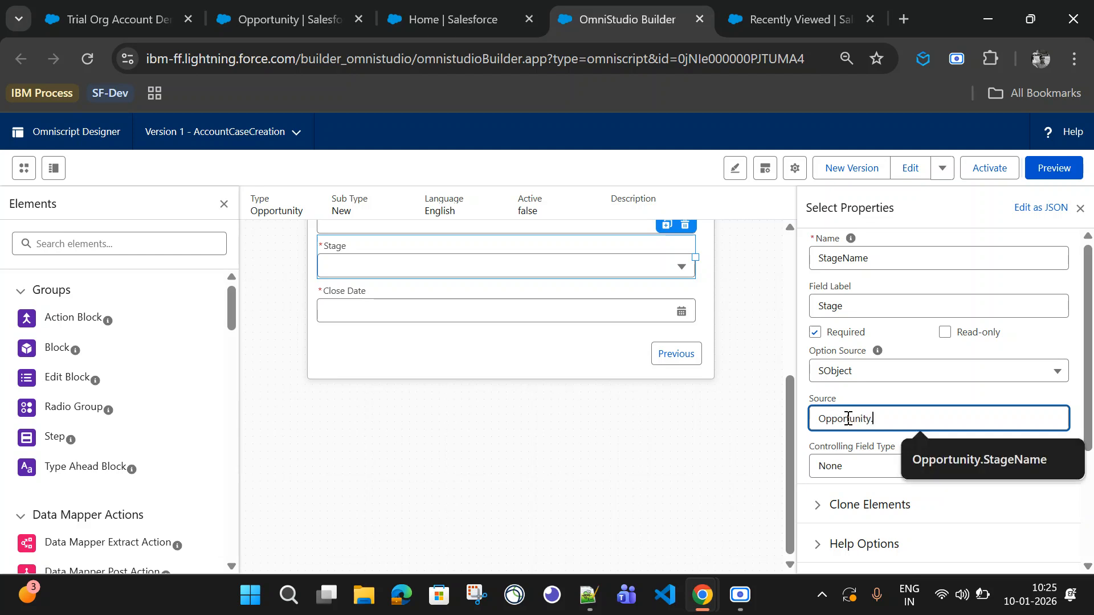
{"action": "key", "text": "Return"}
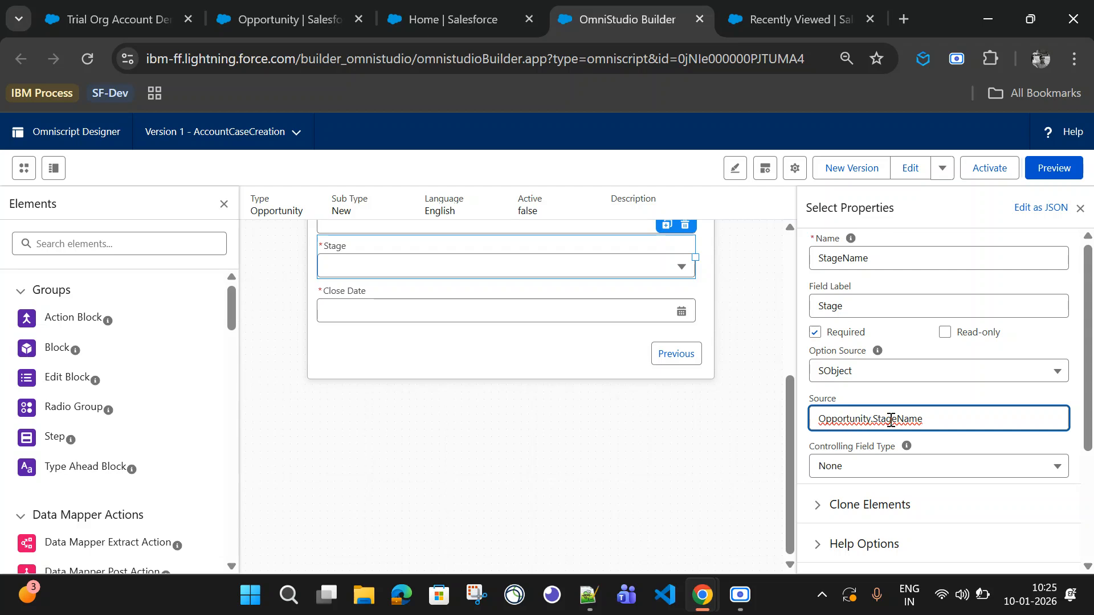
Step: Preview the OmniScript again, filling in test names, choosing the Prospecting stage and a close date of 7 January 2026
{"action": "left_click", "coordinate": [1054, 168]}
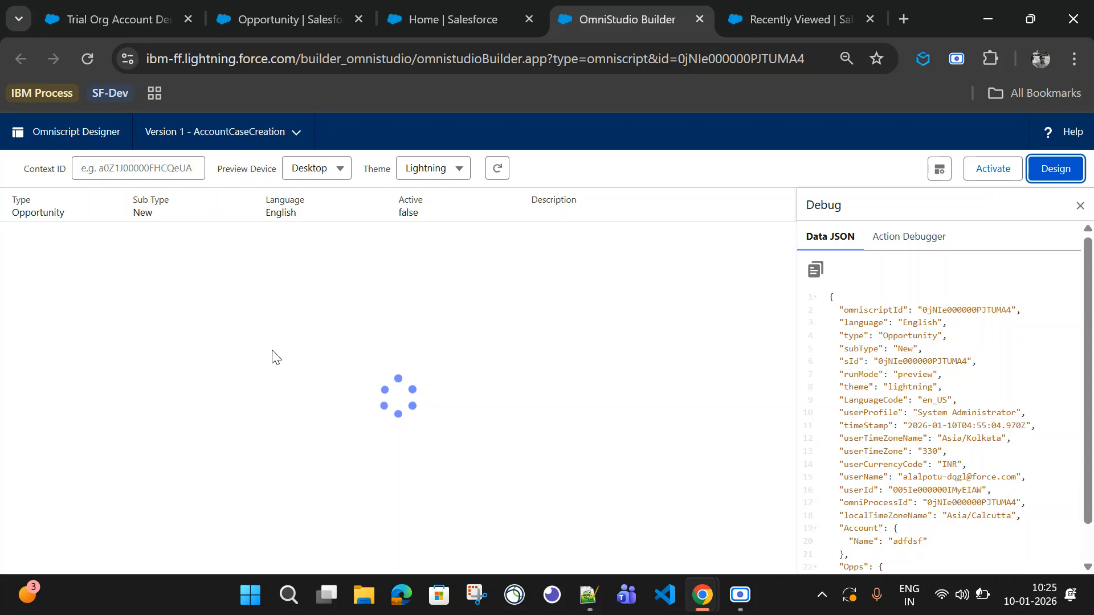
{"action": "left_click", "coordinate": [251, 327]}
{"action": "type", "text": "dfasdf"}
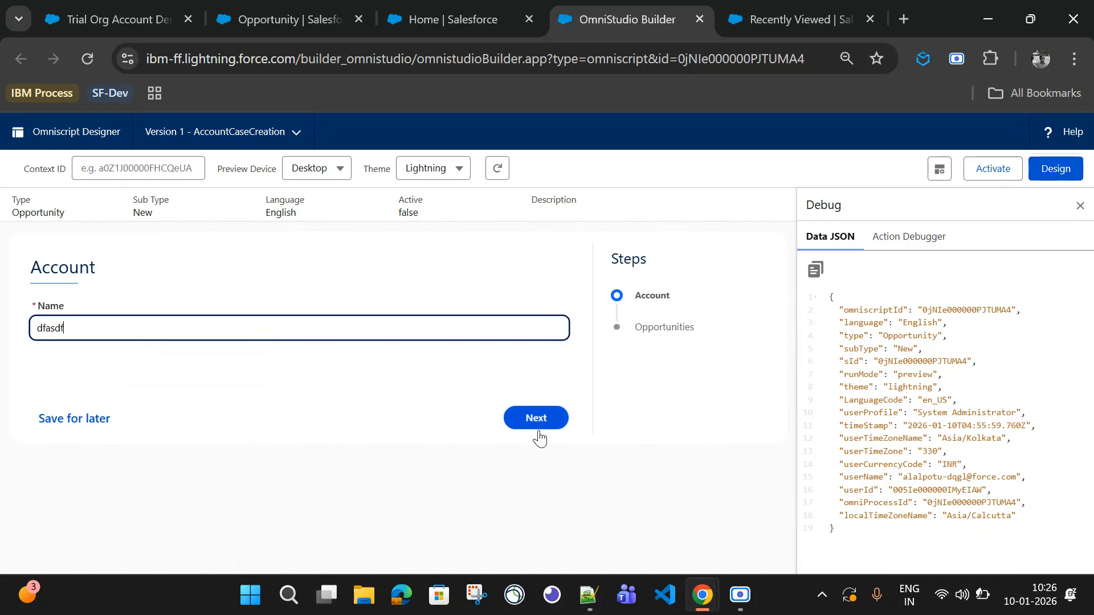
{"action": "left_click", "coordinate": [536, 417]}
{"action": "left_click", "coordinate": [106, 328]}
{"action": "type", "text": "asdfsa"}
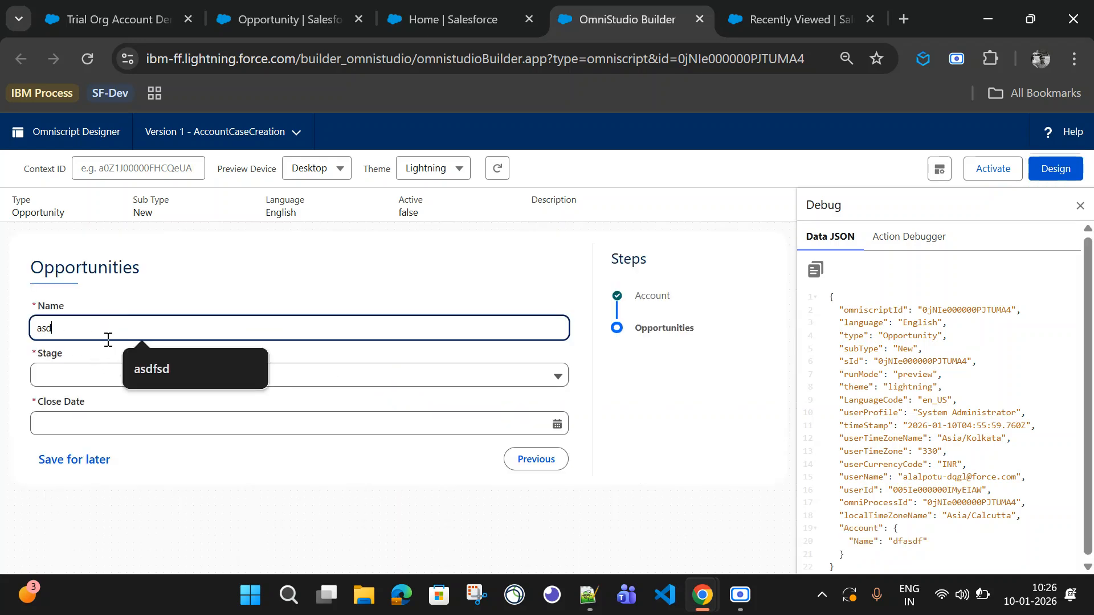
{"action": "left_click", "coordinate": [87, 378]}
{"action": "left_click", "coordinate": [118, 436]}
{"action": "left_click", "coordinate": [125, 422]}
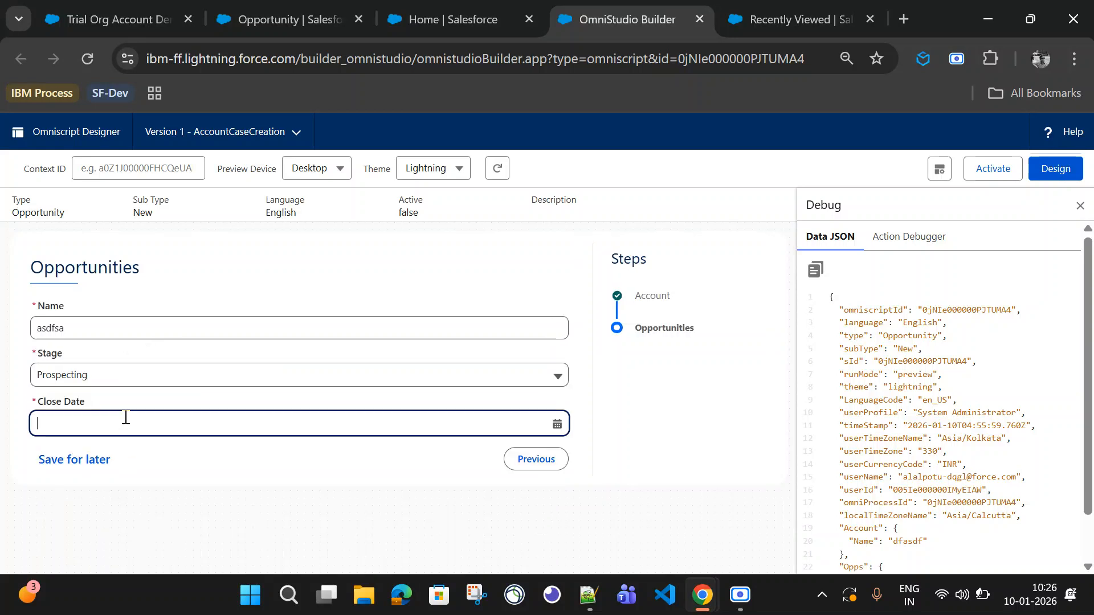
{"action": "left_click", "coordinate": [140, 544]}
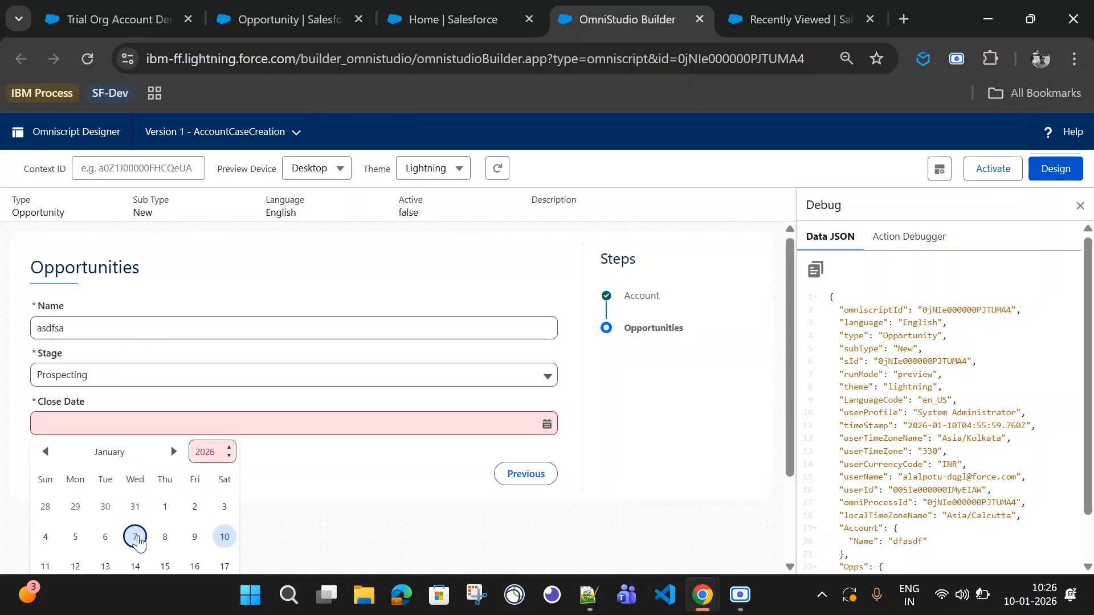
{"action": "left_click", "coordinate": [137, 538]}
Step: Examine the Account and Opps data in the debug JSON
{"action": "scroll", "coordinate": [988, 477], "scroll_direction": "down", "scroll_amount": 2}
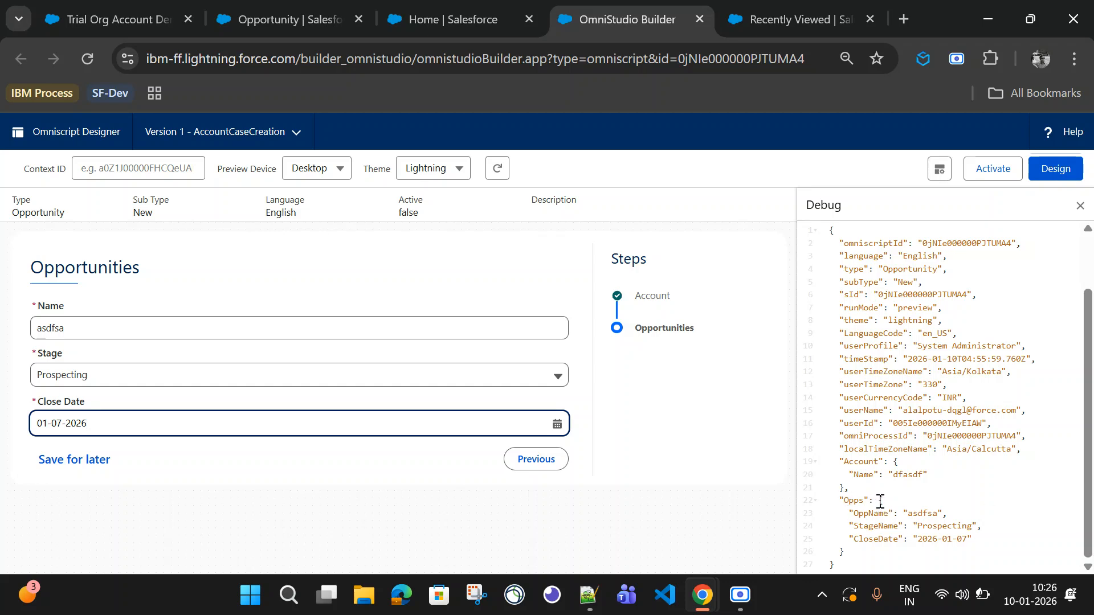
{"action": "left_click_drag", "start_coordinate": [880, 501], "coordinate": [864, 547]}
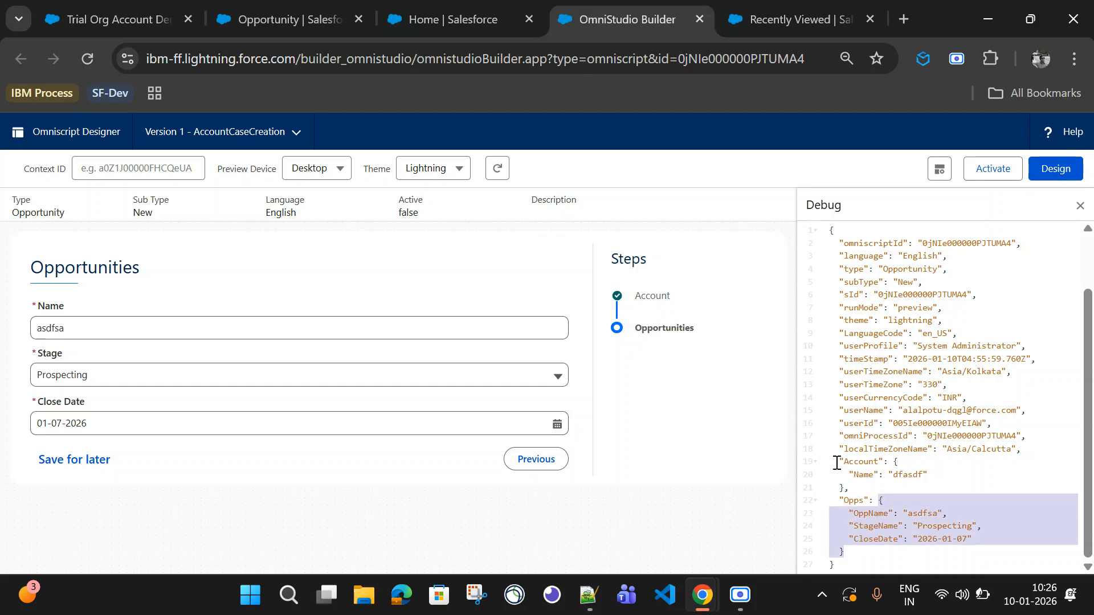
{"action": "left_click_drag", "start_coordinate": [836, 462], "coordinate": [861, 550]}
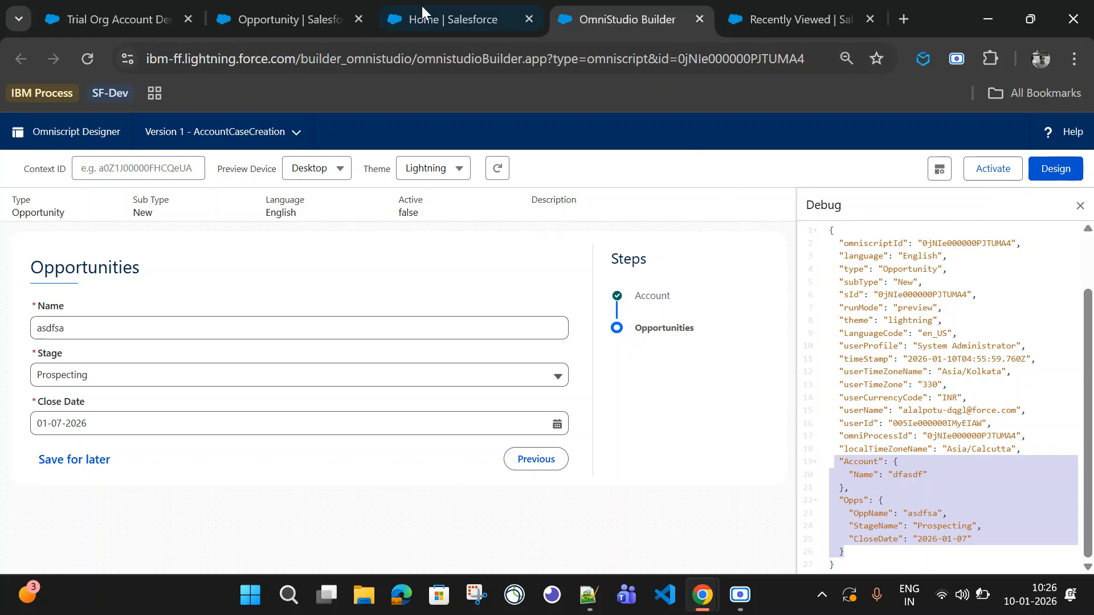
Step: Return to the designer and add a Block to the Opportunities step, moving the opportunity fields into it
{"action": "left_click", "coordinate": [1052, 177]}
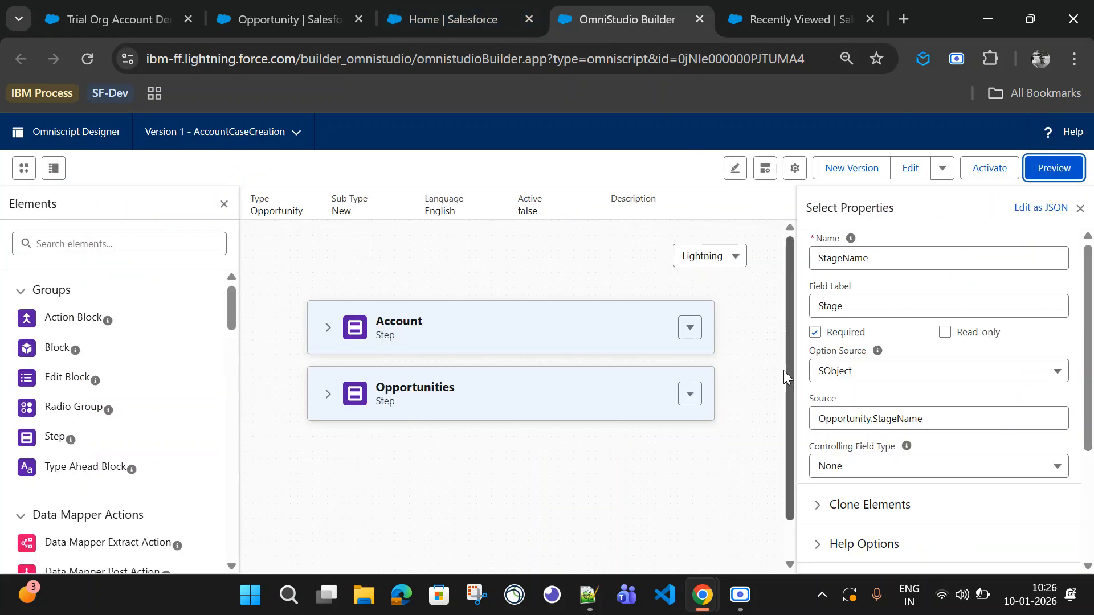
{"action": "left_click", "coordinate": [328, 391]}
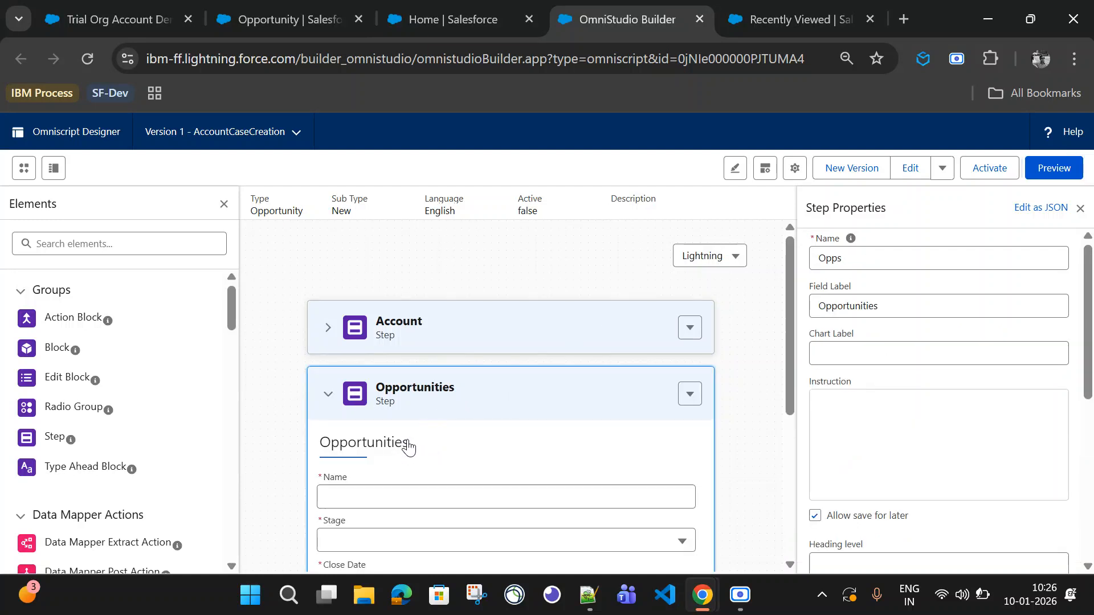
{"action": "scroll", "coordinate": [399, 433], "scroll_direction": "down", "scroll_amount": 2}
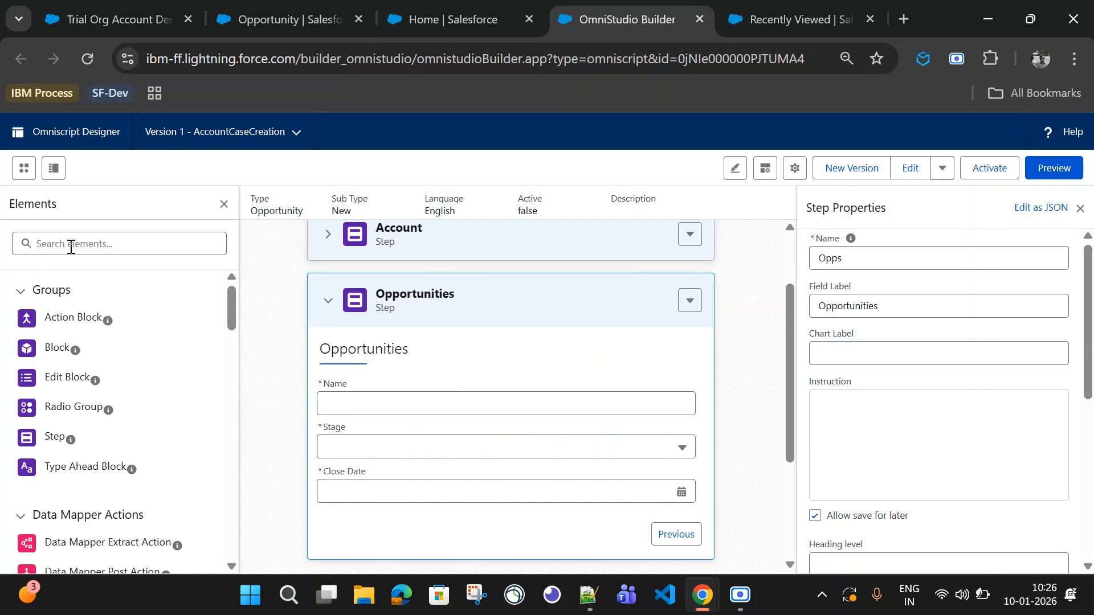
{"action": "left_click_drag", "start_coordinate": [56, 342], "coordinate": [364, 386]}
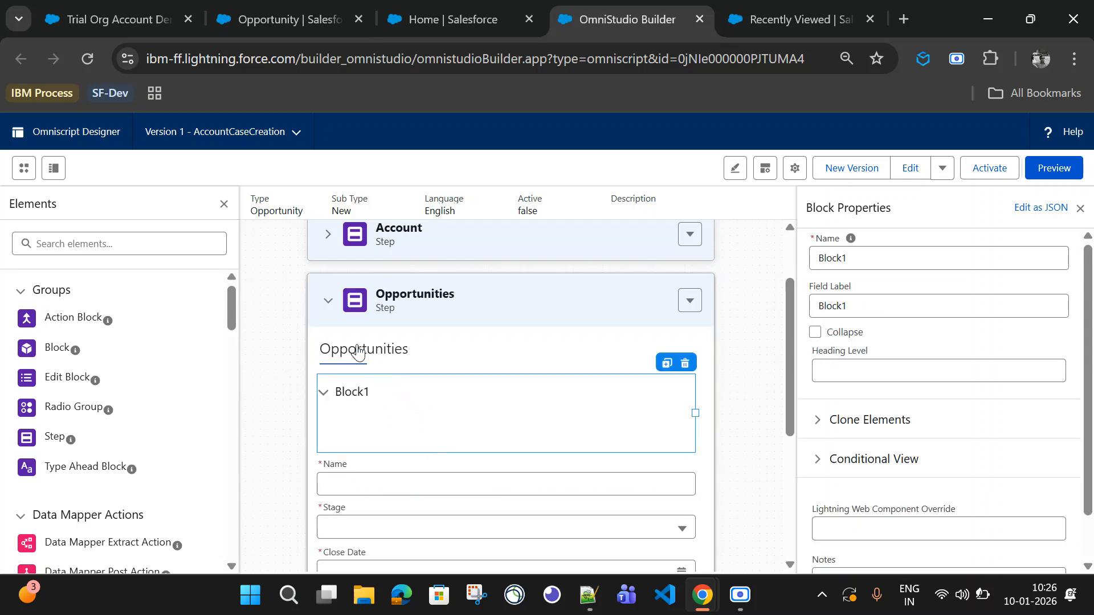
{"action": "left_click_drag", "start_coordinate": [384, 488], "coordinate": [394, 430]}
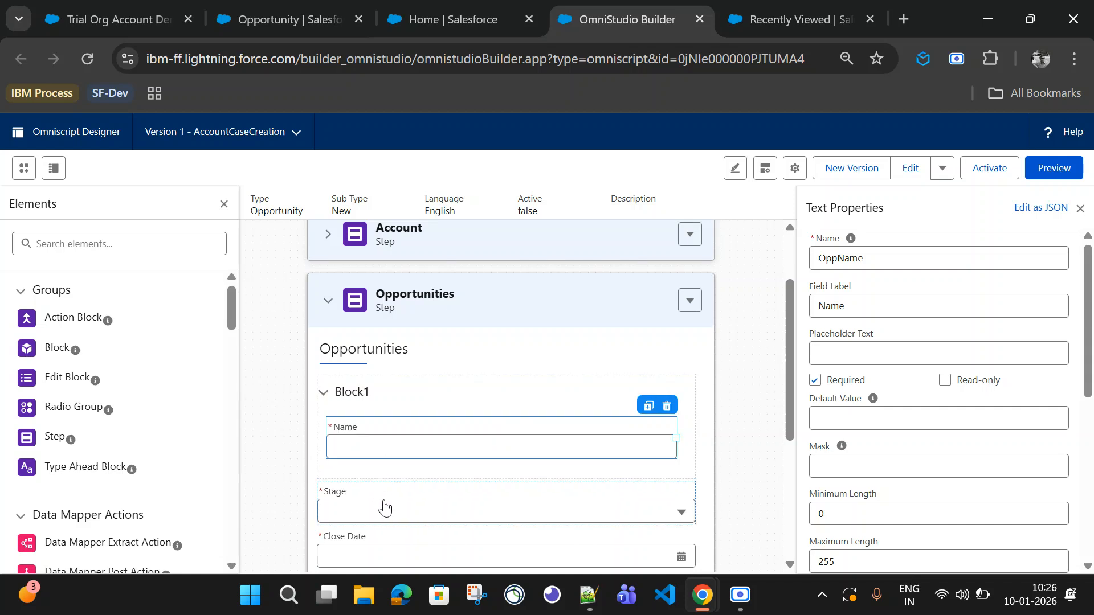
{"action": "left_click_drag", "start_coordinate": [383, 510], "coordinate": [418, 400]}
Step: Rename the block to Opportunity and set its field label to Opportunity
{"action": "scroll", "coordinate": [386, 497], "scroll_direction": "down", "scroll_amount": 2}
{"action": "left_click", "coordinate": [362, 297]}
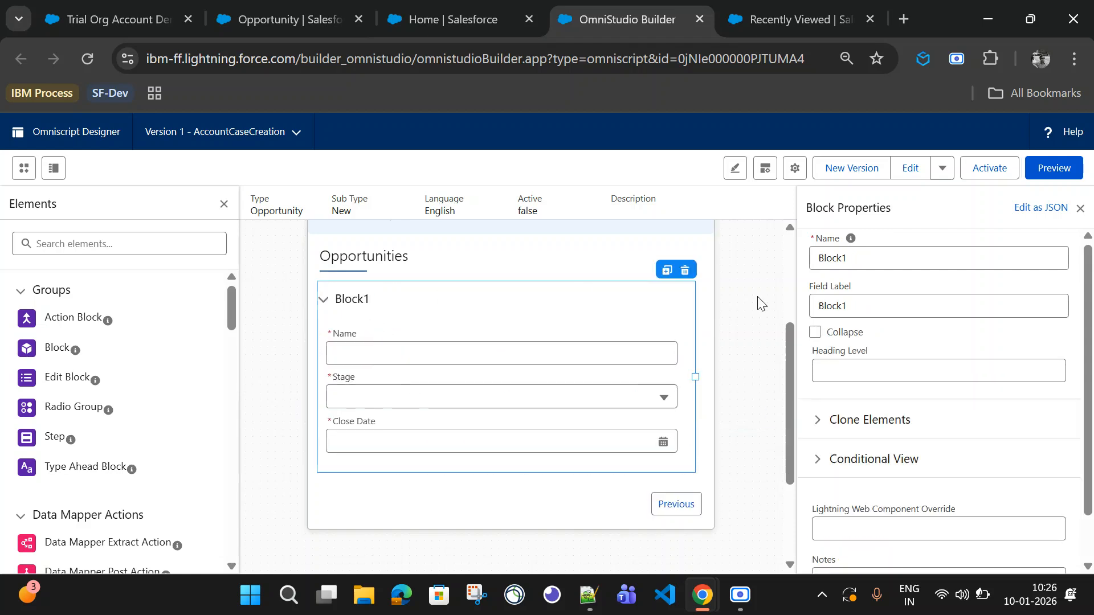
{"action": "left_click", "coordinate": [857, 260]}
{"action": "key", "text": "ctrl+a"}
{"action": "type", "text": "O"}
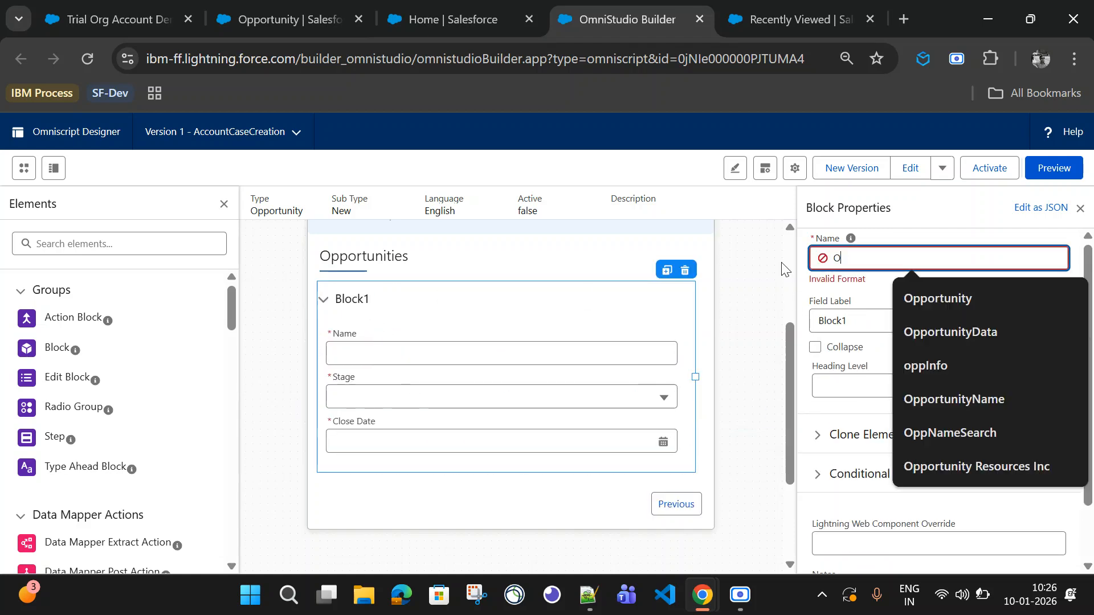
{"action": "type", "text": "pportunity"}
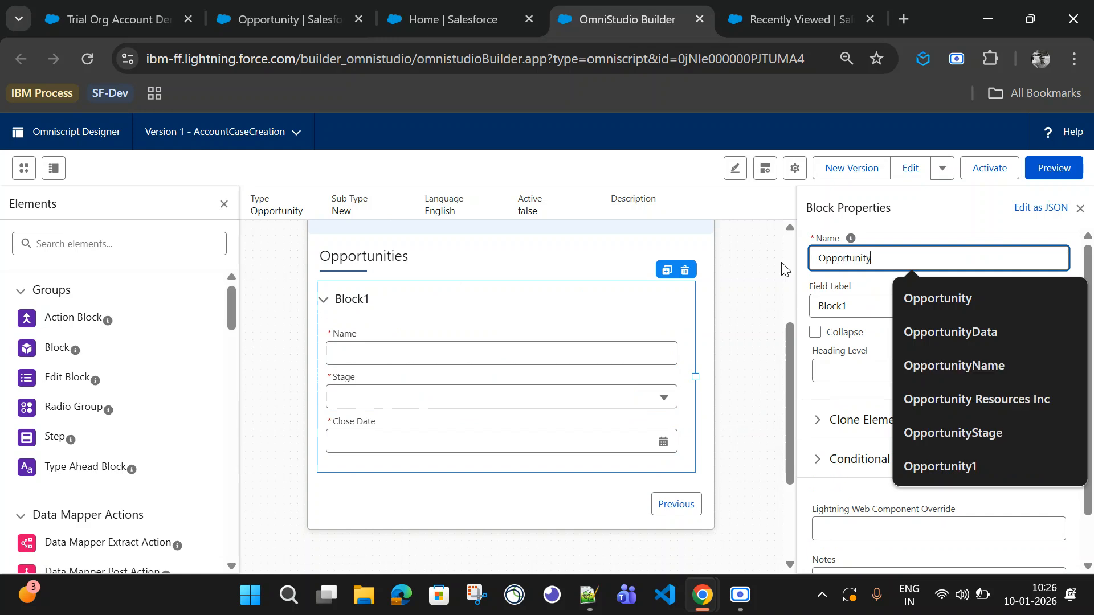
{"action": "key", "text": "ctrl+a"}
{"action": "key", "text": "ctrl+c"}
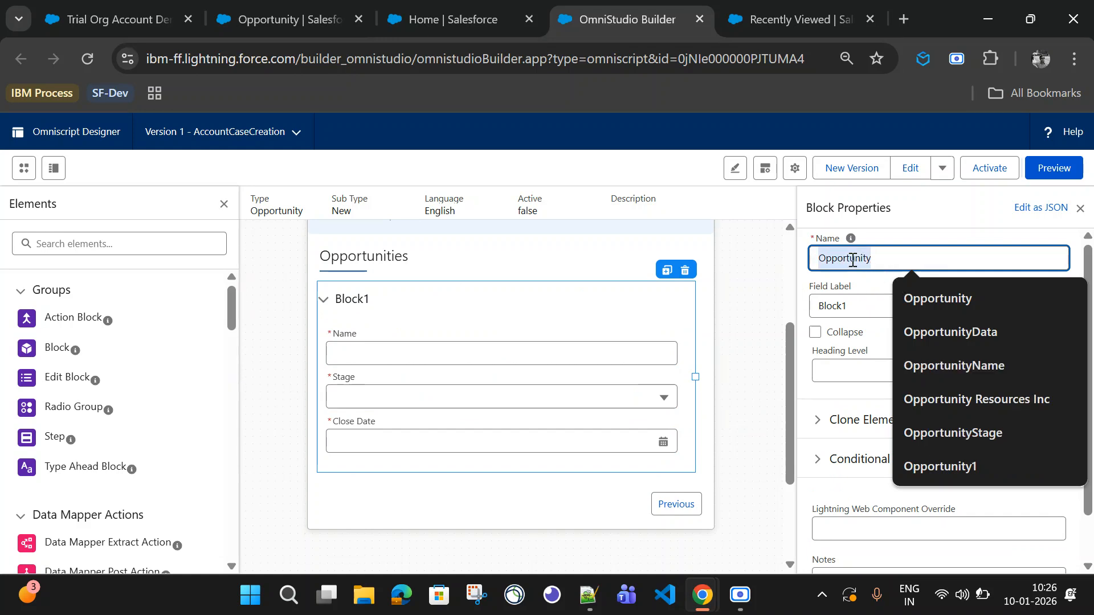
{"action": "double_click", "coordinate": [835, 310]}
{"action": "key", "text": "ctrl+v"}
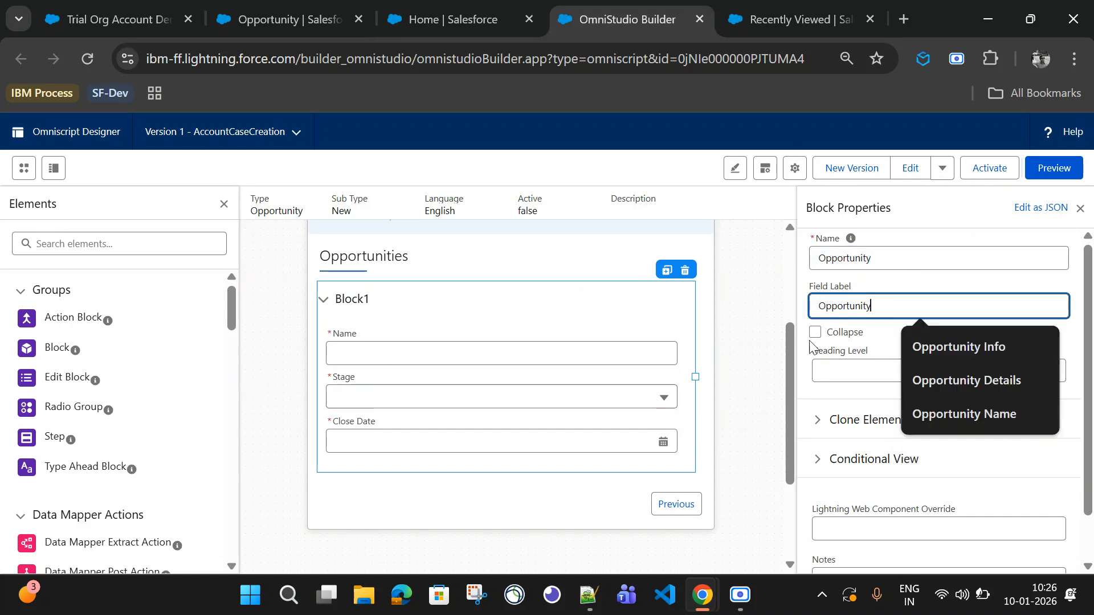
Step: Preview the OmniScript with test names, the Prospecting stage and close date 30 December 2025, then inspect the Opps data in the debug JSON
{"action": "scroll", "coordinate": [468, 344], "scroll_direction": "up", "scroll_amount": 2}
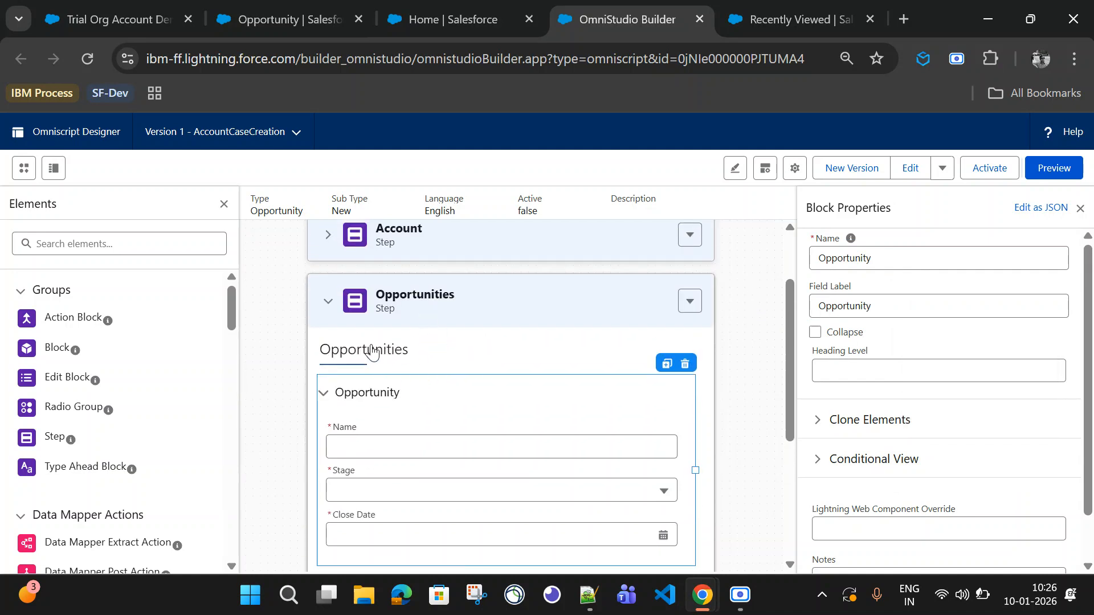
{"action": "left_click", "coordinate": [1065, 170]}
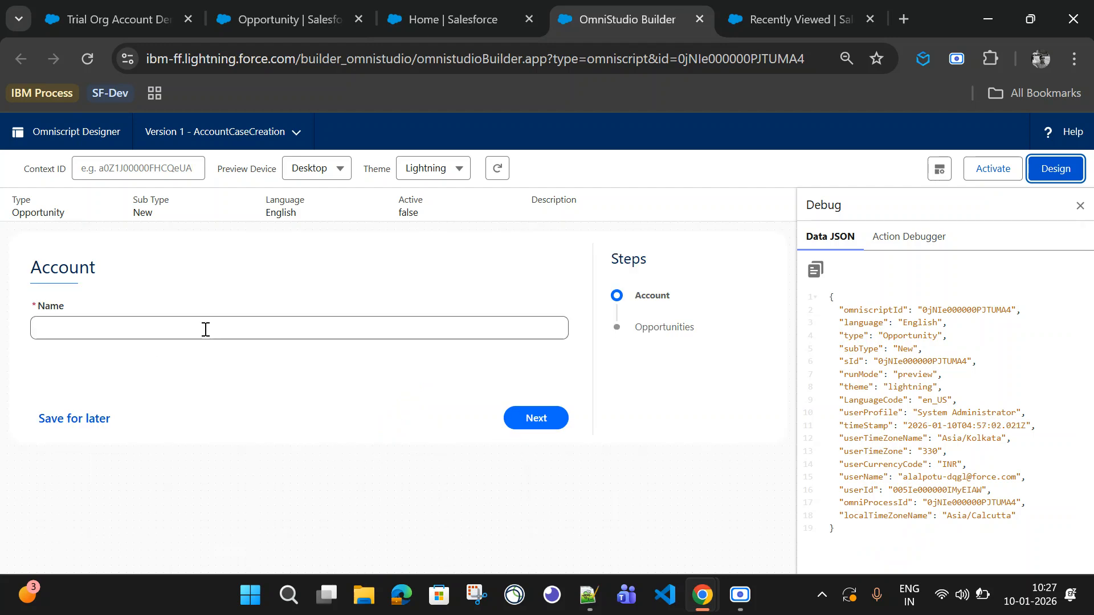
{"action": "left_click", "coordinate": [103, 322]}
{"action": "type", "text": "sadfsf"}
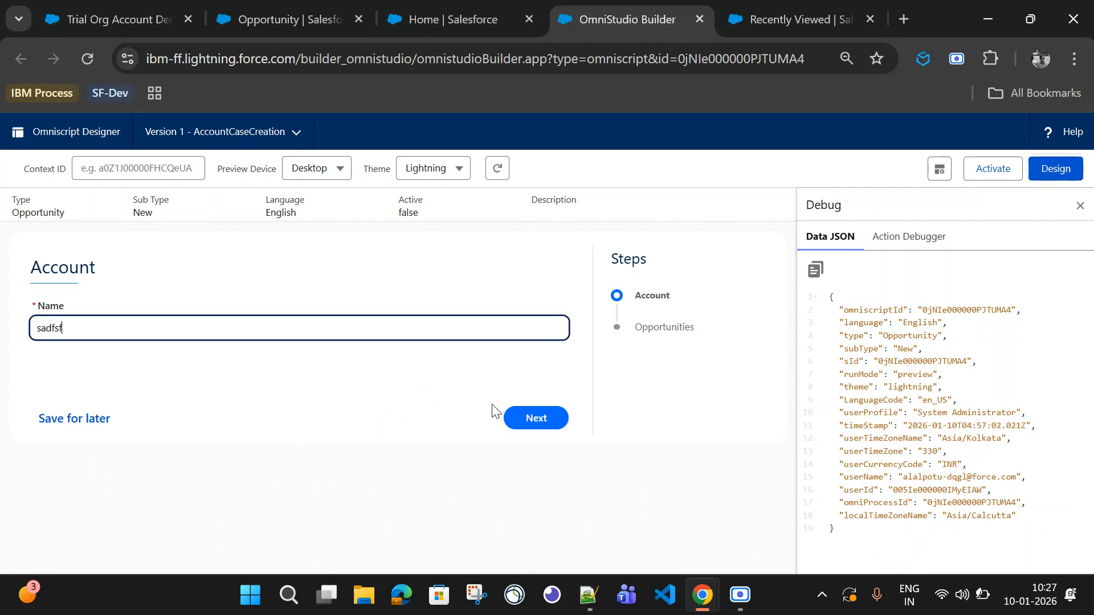
{"action": "left_click", "coordinate": [506, 418]}
{"action": "left_click", "coordinate": [92, 349]}
{"action": "type", "text": "asdfdf"}
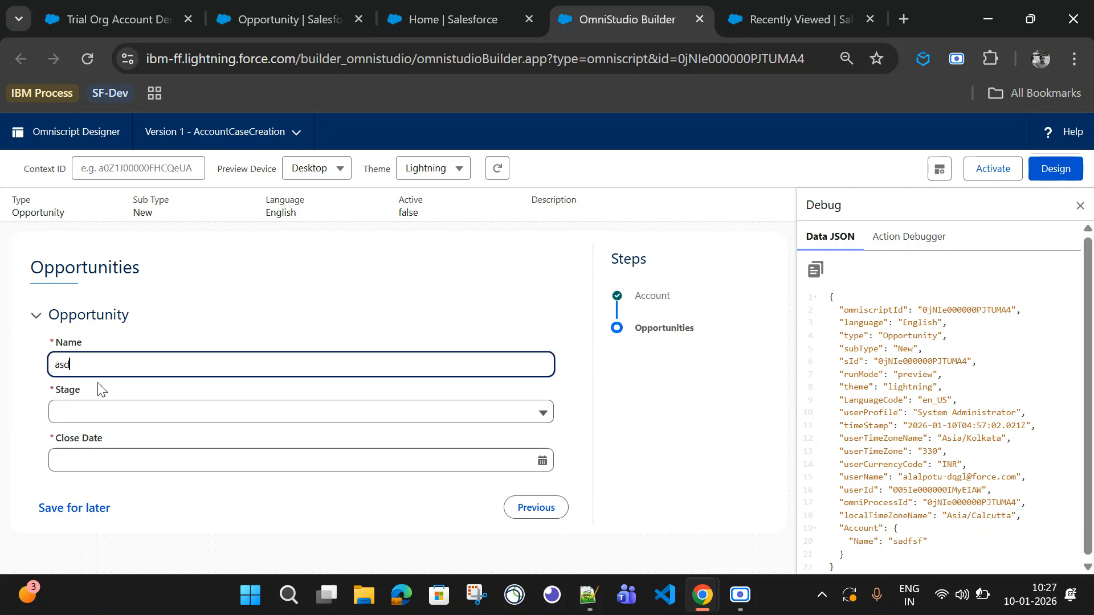
{"action": "left_click", "coordinate": [110, 416]}
{"action": "left_click", "coordinate": [117, 468]}
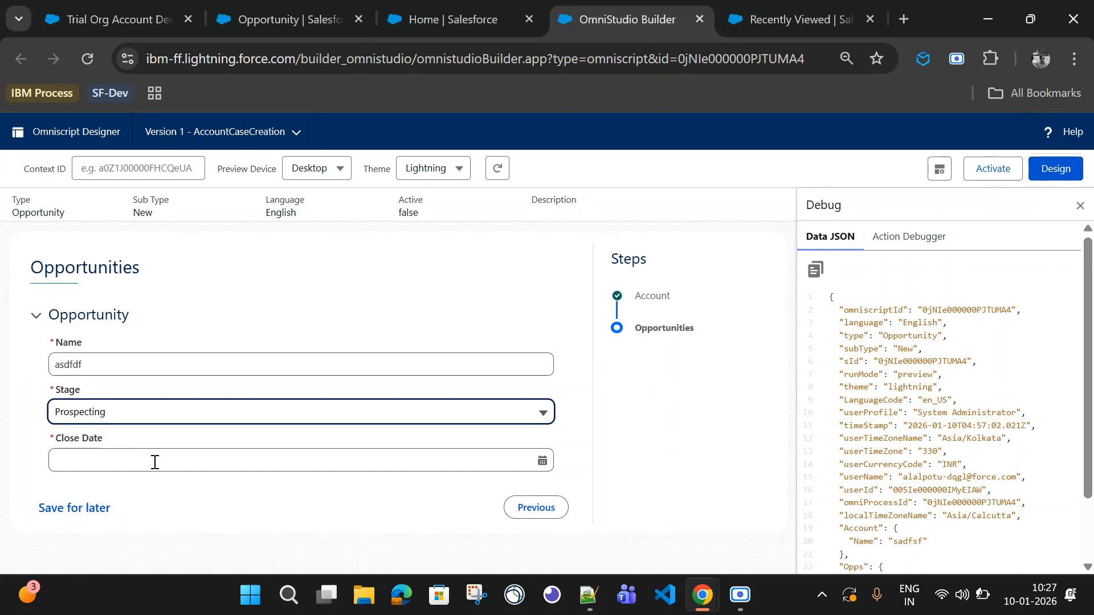
{"action": "left_click", "coordinate": [153, 460]}
{"action": "left_click", "coordinate": [123, 544]}
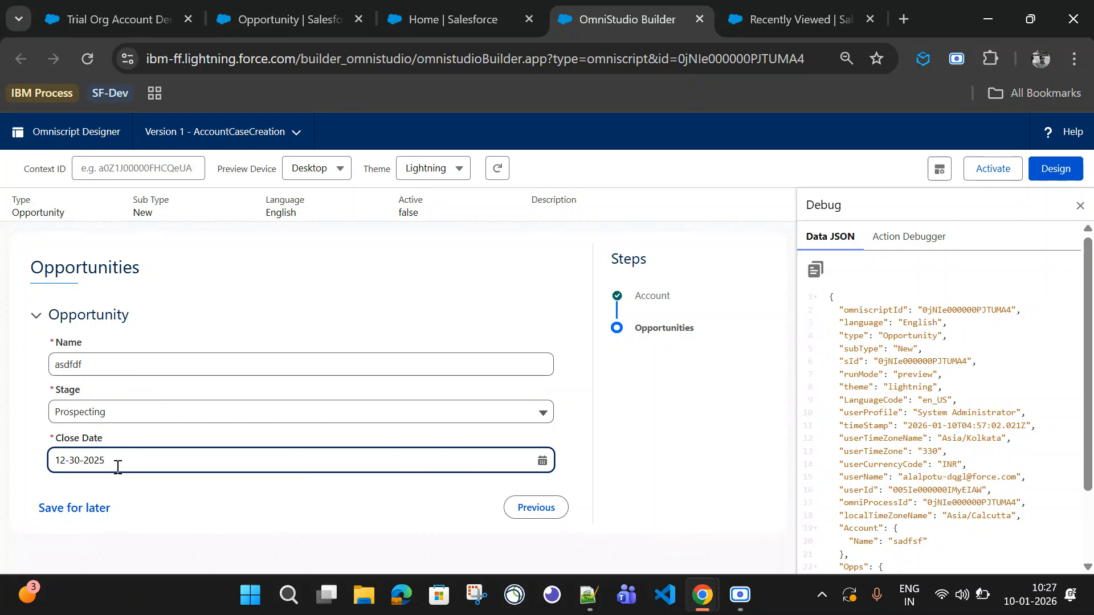
{"action": "scroll", "coordinate": [912, 484], "scroll_direction": "down", "scroll_amount": 3}
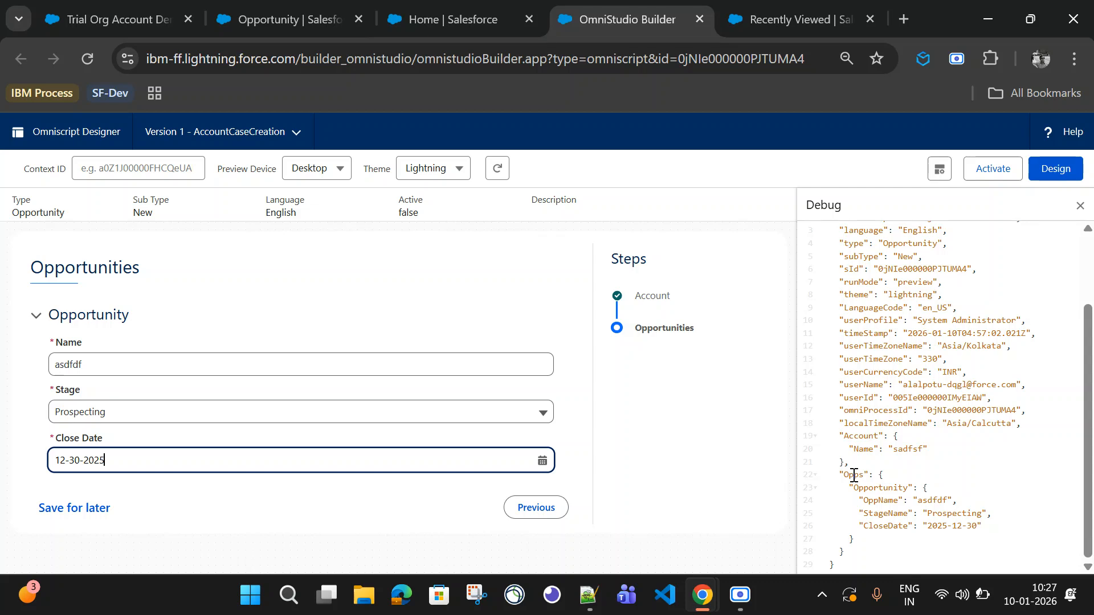
{"action": "left_click_drag", "start_coordinate": [880, 477], "coordinate": [885, 538]}
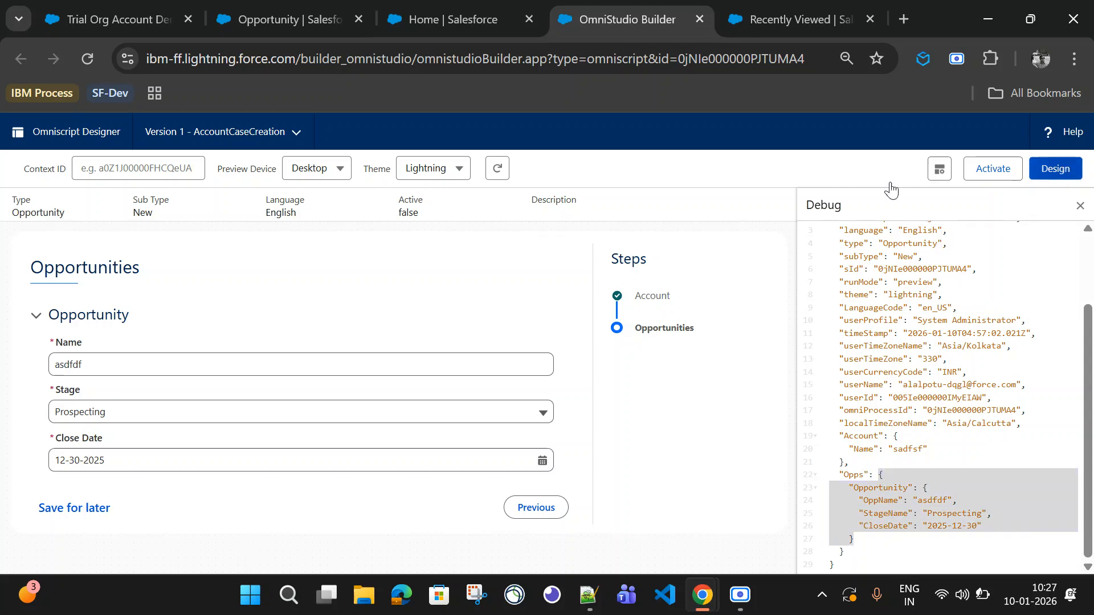
Step: Make the Opportunity block repeatable by enabling Copy elements and Clone When Repeating with a repeat limit of 3
{"action": "left_click", "coordinate": [1054, 169]}
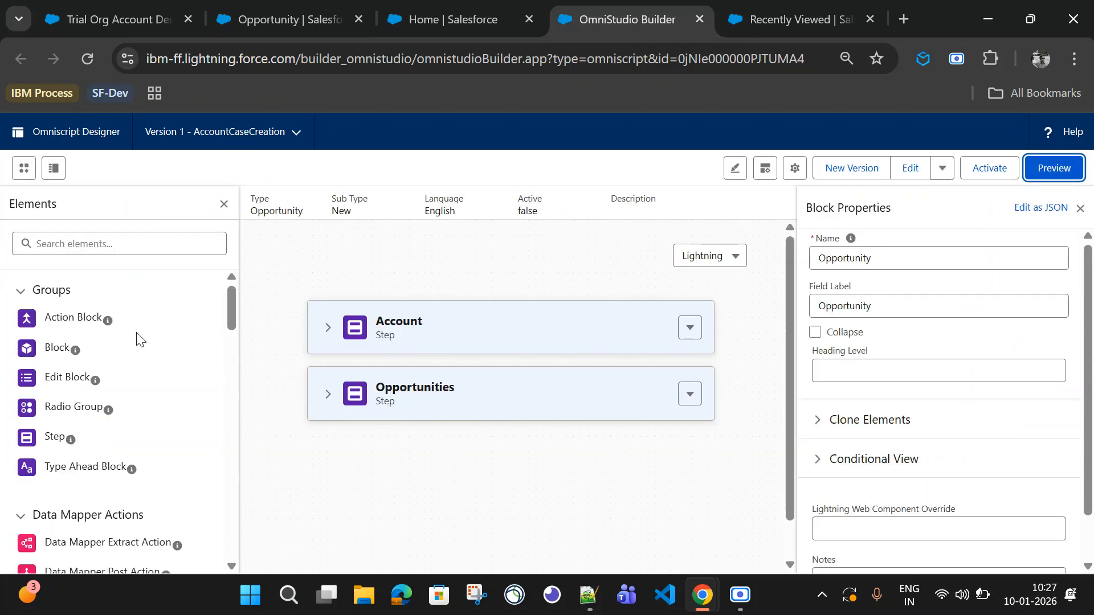
{"action": "left_click", "coordinate": [328, 394]}
{"action": "scroll", "coordinate": [550, 435], "scroll_direction": "down", "scroll_amount": 2}
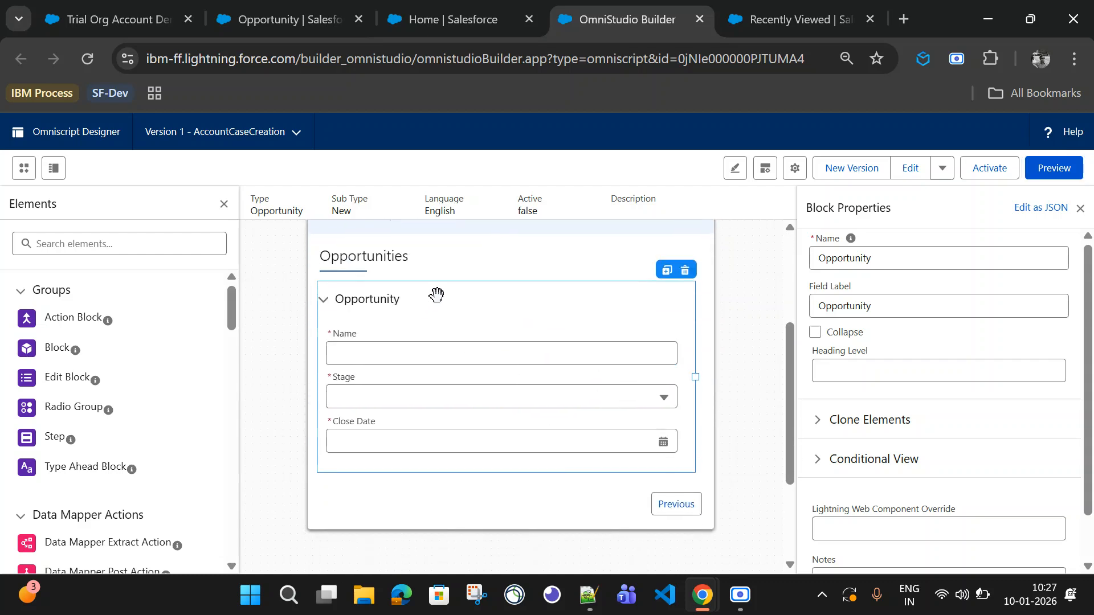
{"action": "left_click", "coordinate": [817, 420]}
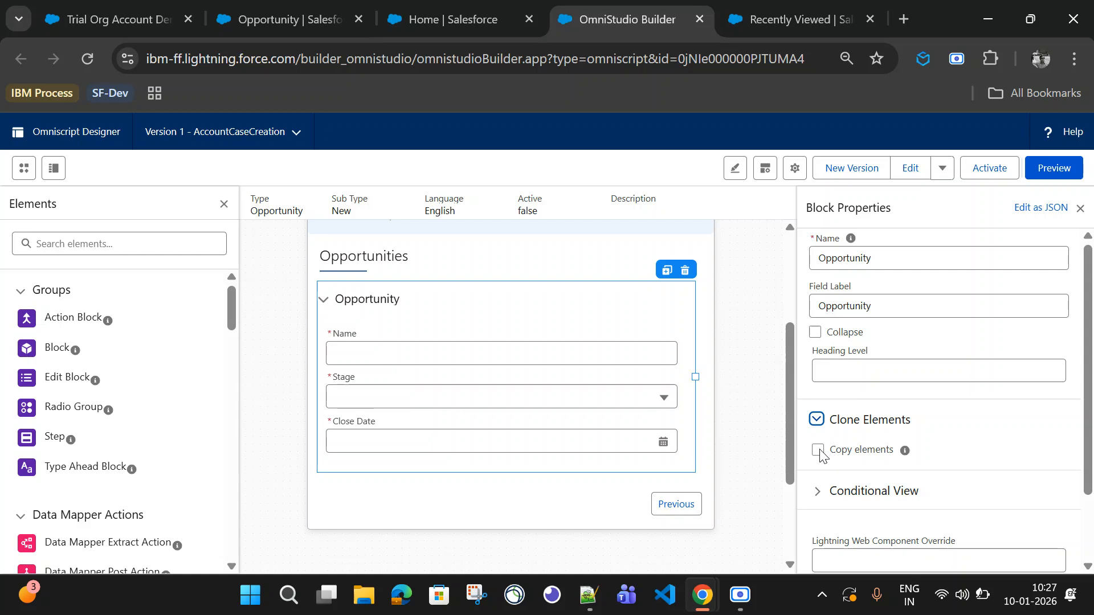
{"action": "left_click", "coordinate": [817, 451]}
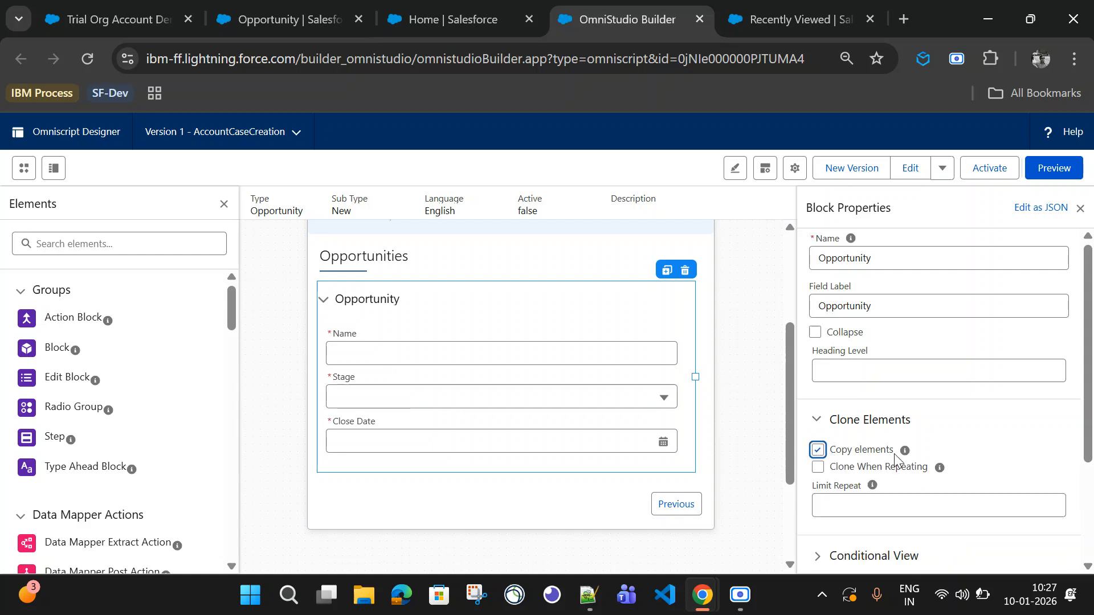
{"action": "left_click", "coordinate": [818, 467]}
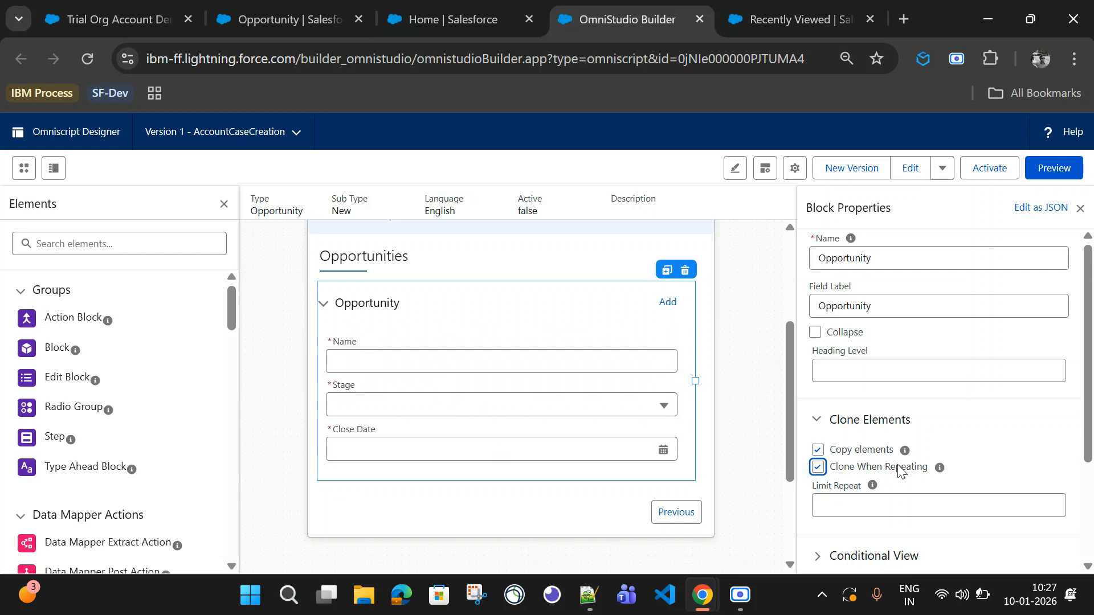
{"action": "left_click", "coordinate": [836, 502]}
{"action": "type", "text": "3"}
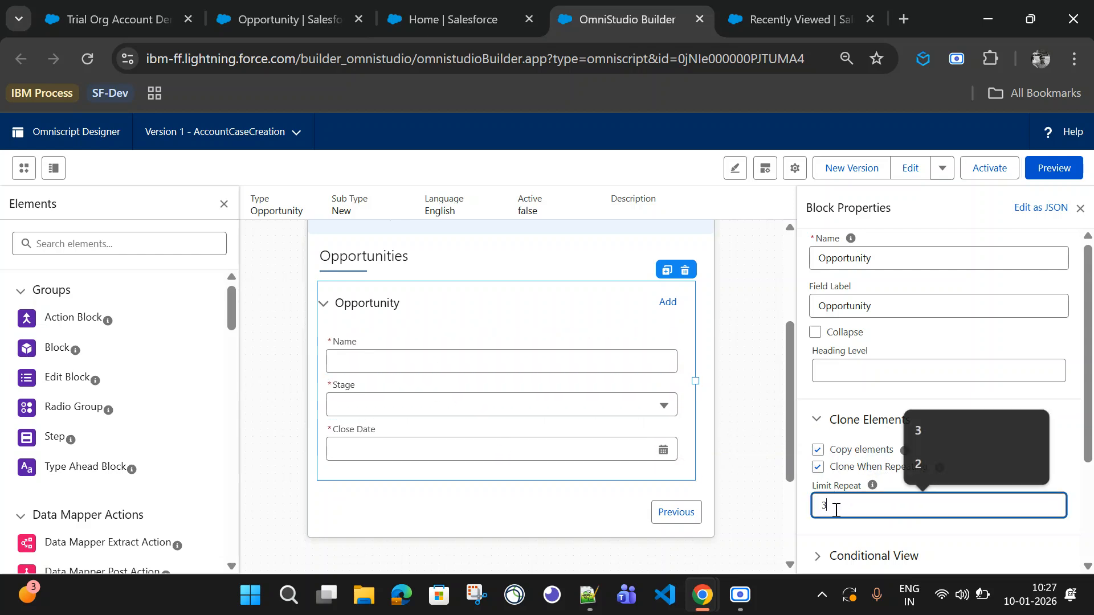
{"action": "left_click", "coordinate": [1010, 450]}
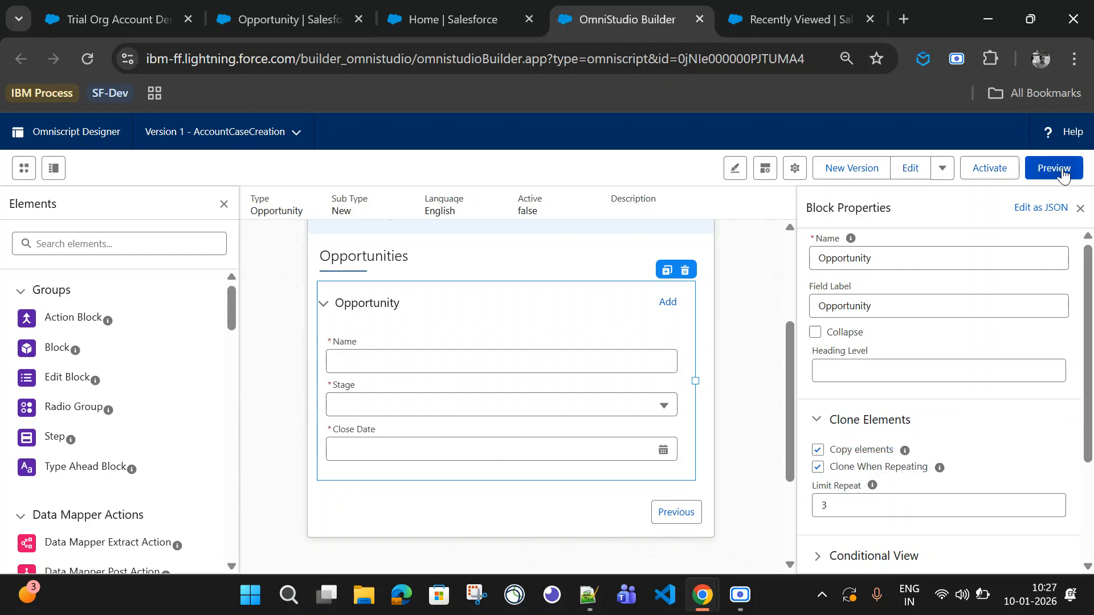
Step: Preview again, entering account Test and opportunity opp1 with Prospecting stage and close date 31 December 2025
{"action": "left_click", "coordinate": [1053, 167]}
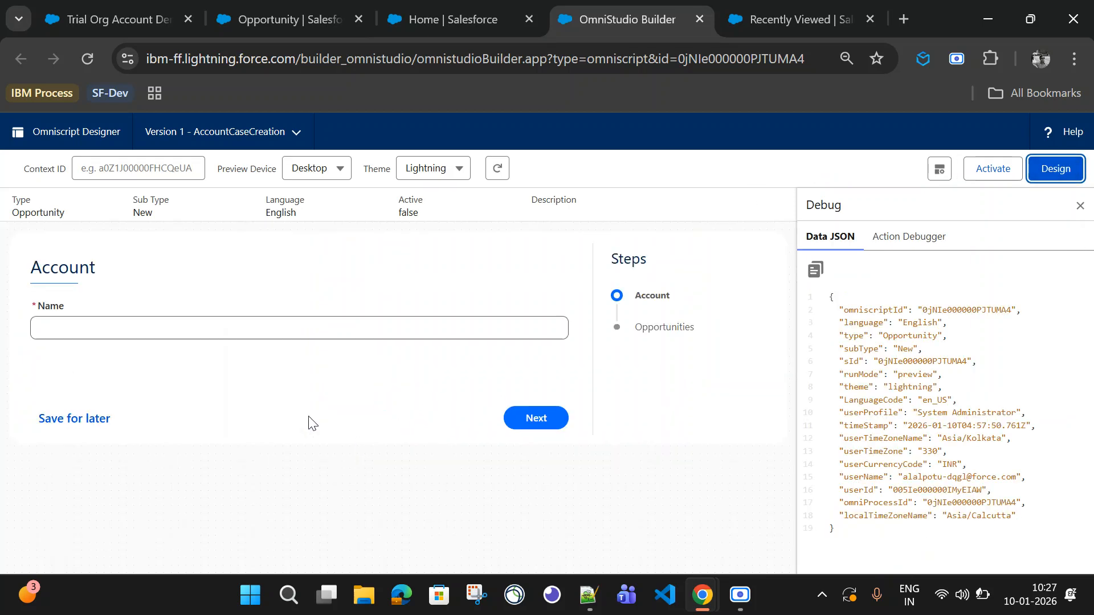
{"action": "left_click", "coordinate": [131, 329]}
{"action": "type", "text": "TEst"}
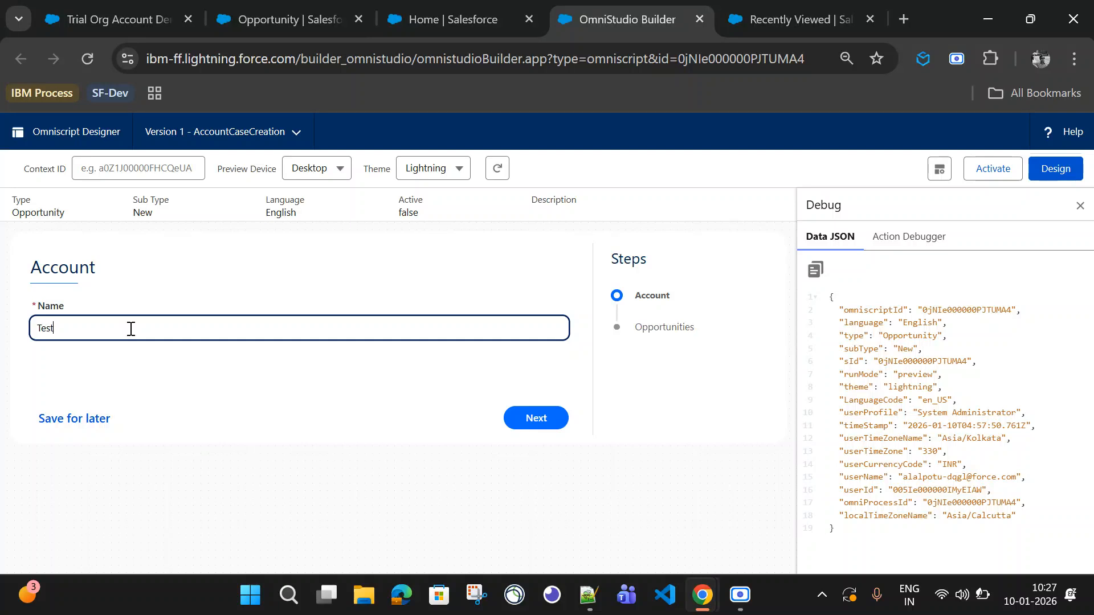
{"action": "left_click", "coordinate": [546, 422]}
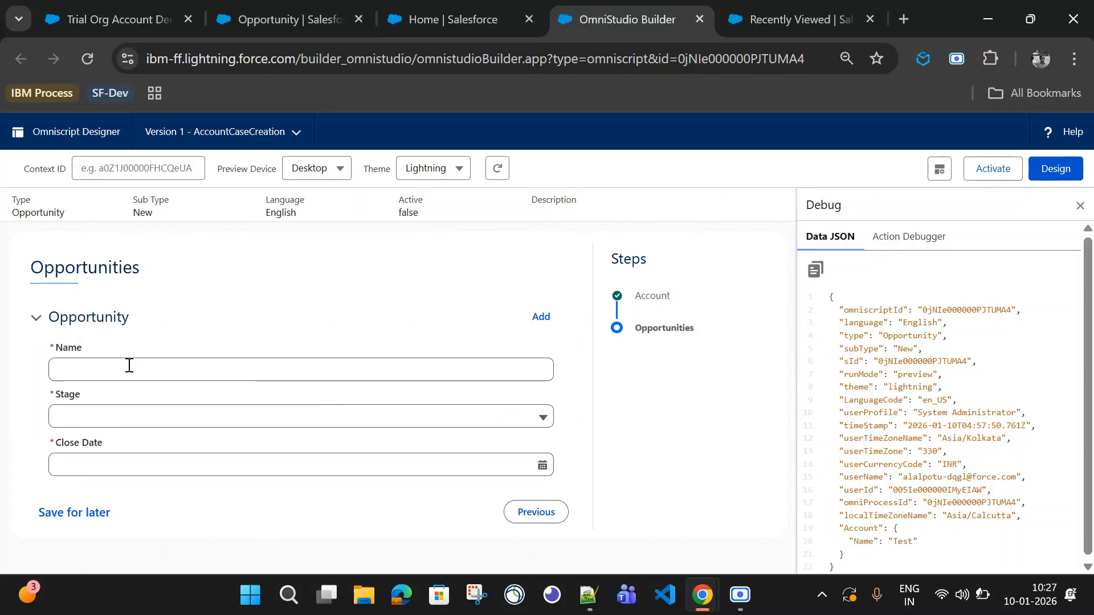
{"action": "left_click", "coordinate": [127, 370]}
{"action": "type", "text": "opp1"}
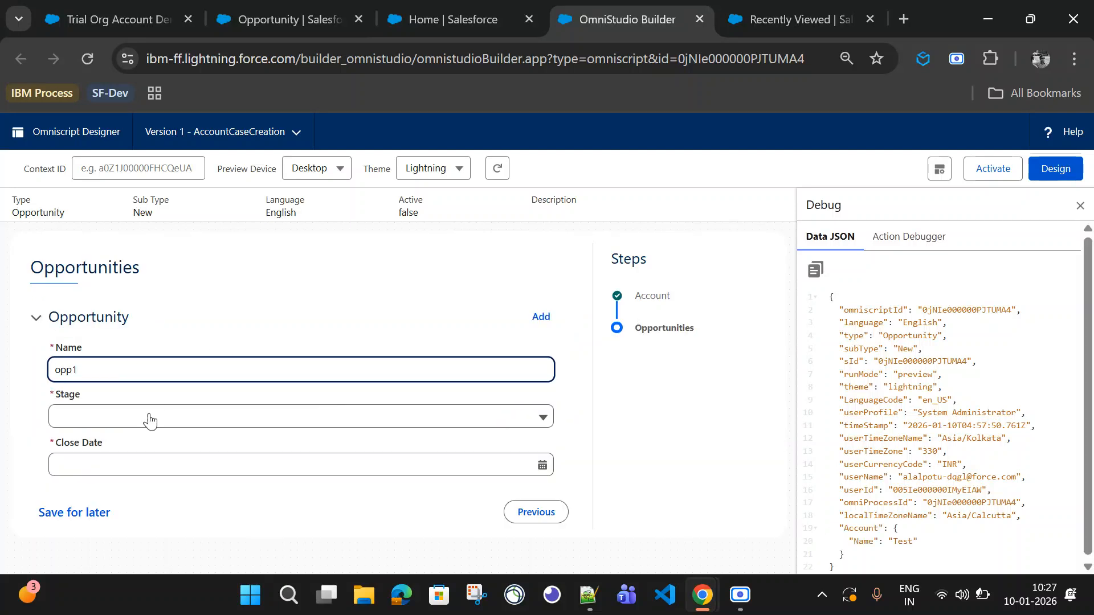
{"action": "left_click", "coordinate": [158, 421]}
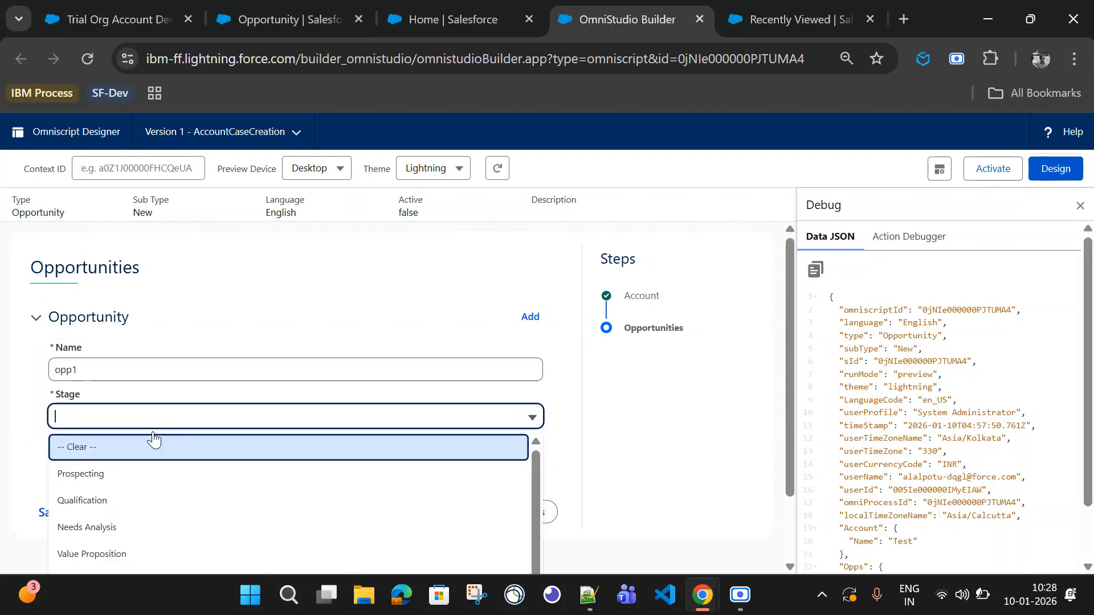
{"action": "left_click", "coordinate": [134, 478]}
{"action": "left_click", "coordinate": [131, 468]}
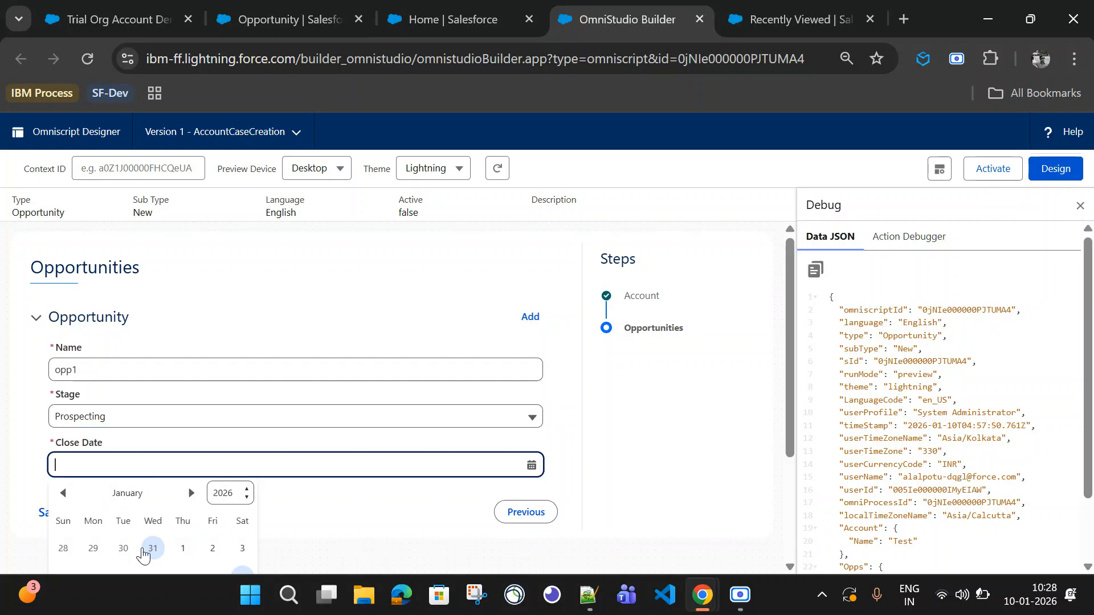
{"action": "left_click", "coordinate": [151, 549]}
Step: Add repeated opportunity entries in the preview and review the cloned blocks
{"action": "left_click", "coordinate": [532, 317]}
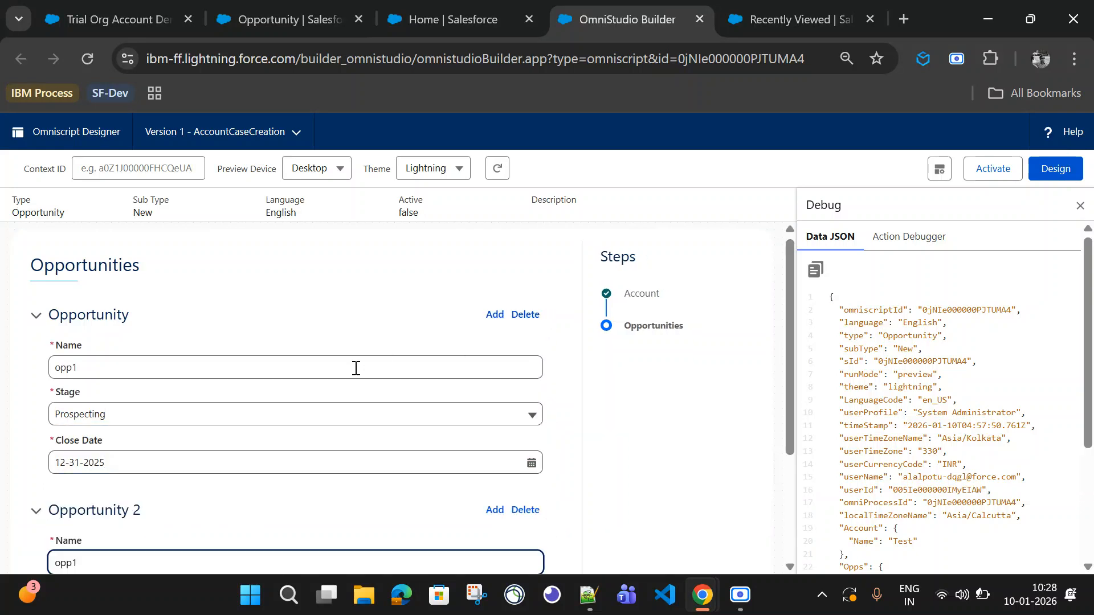
{"action": "scroll", "coordinate": [370, 370], "scroll_direction": "down", "scroll_amount": 3}
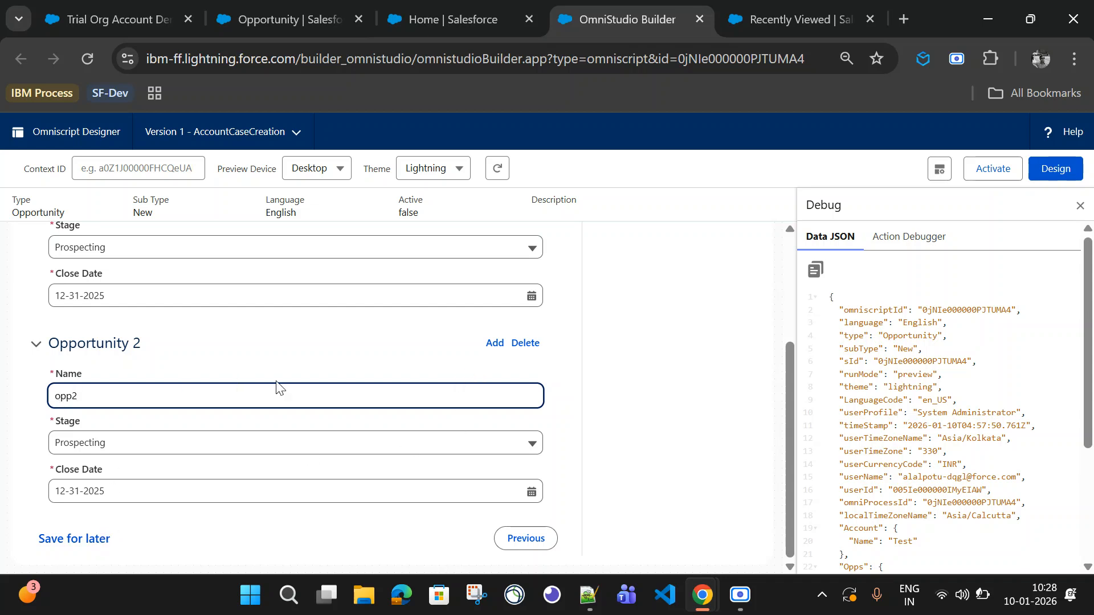
{"action": "left_click", "coordinate": [494, 343]}
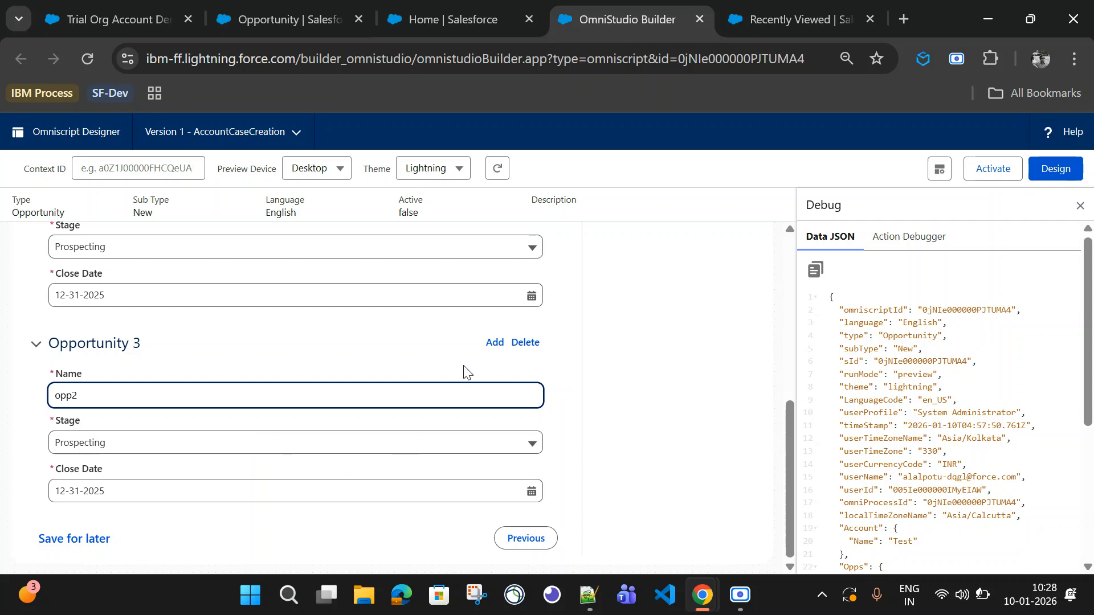
{"action": "left_click", "coordinate": [492, 344]}
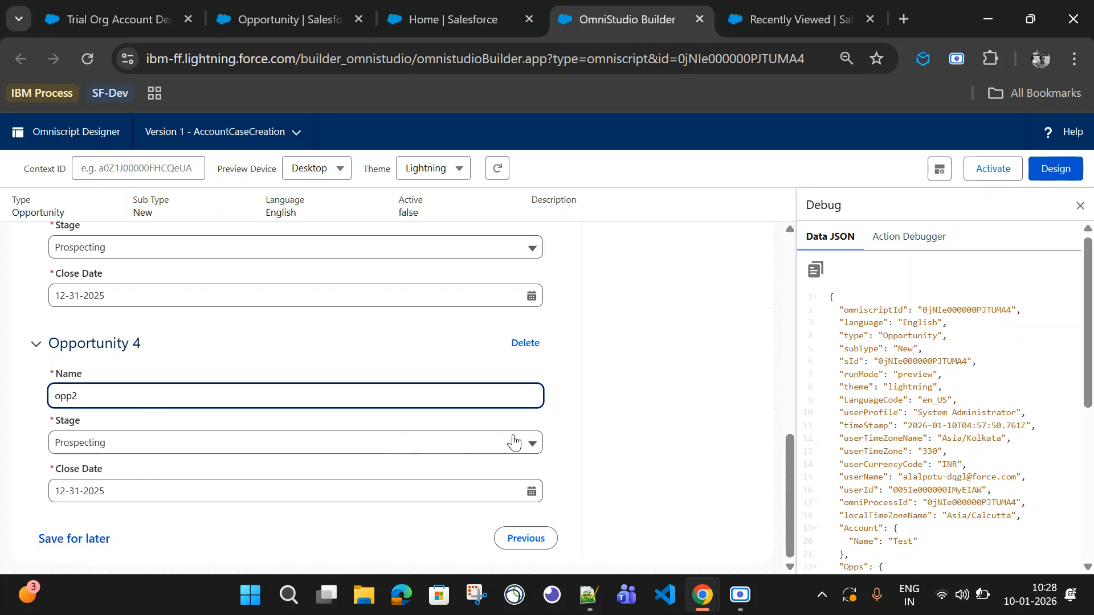
{"action": "scroll", "coordinate": [477, 430], "scroll_direction": "up", "scroll_amount": 5}
{"action": "scroll", "coordinate": [314, 485], "scroll_direction": "up", "scroll_amount": 5}
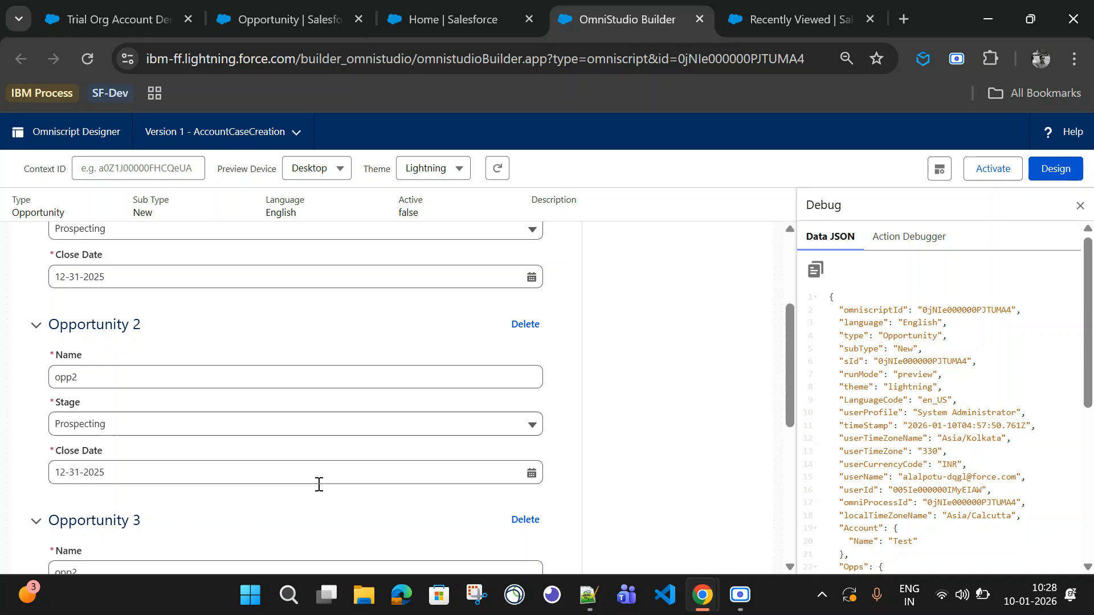
Step: Review the repeated opportunity entries in the preview form and the Opps data in the debug JSON
{"action": "scroll", "coordinate": [361, 471], "scroll_direction": "down", "scroll_amount": 10}
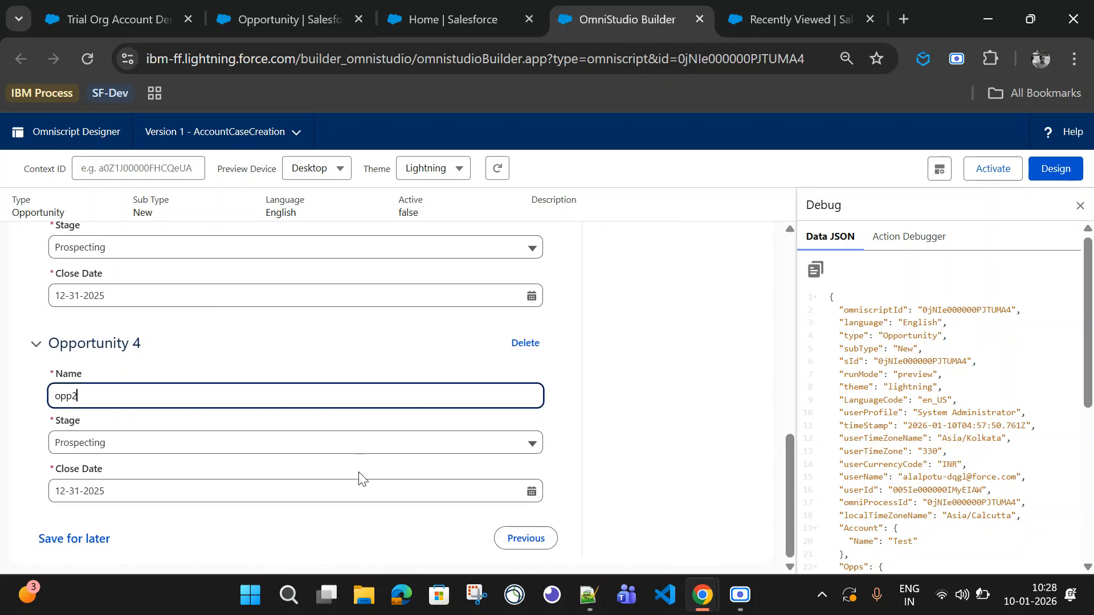
{"action": "scroll", "coordinate": [358, 470], "scroll_direction": "up", "scroll_amount": 10}
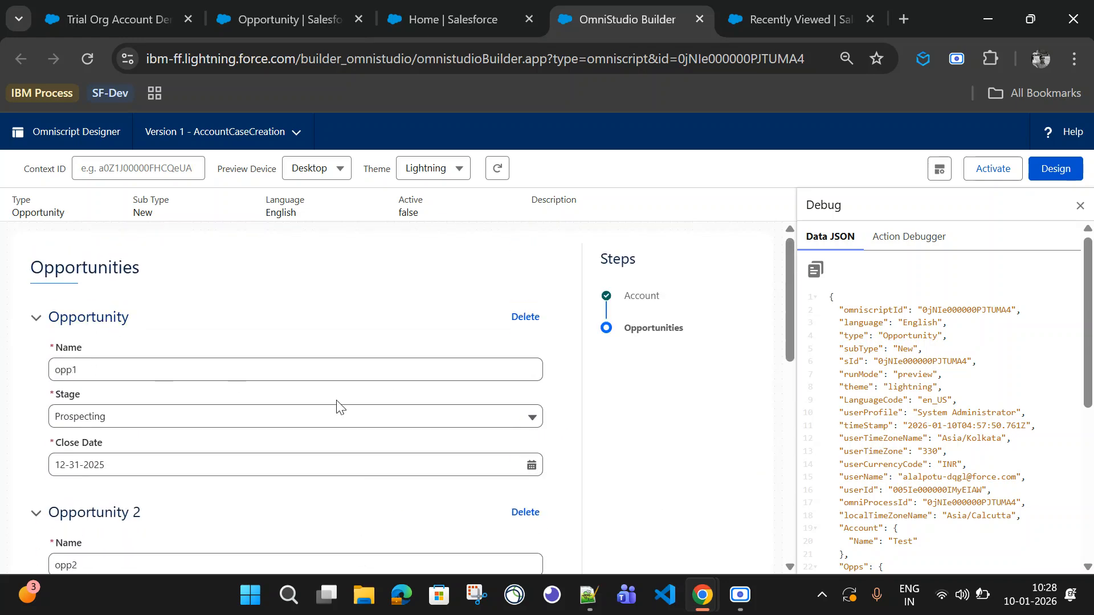
{"action": "scroll", "coordinate": [940, 422], "scroll_direction": "down", "scroll_amount": 5}
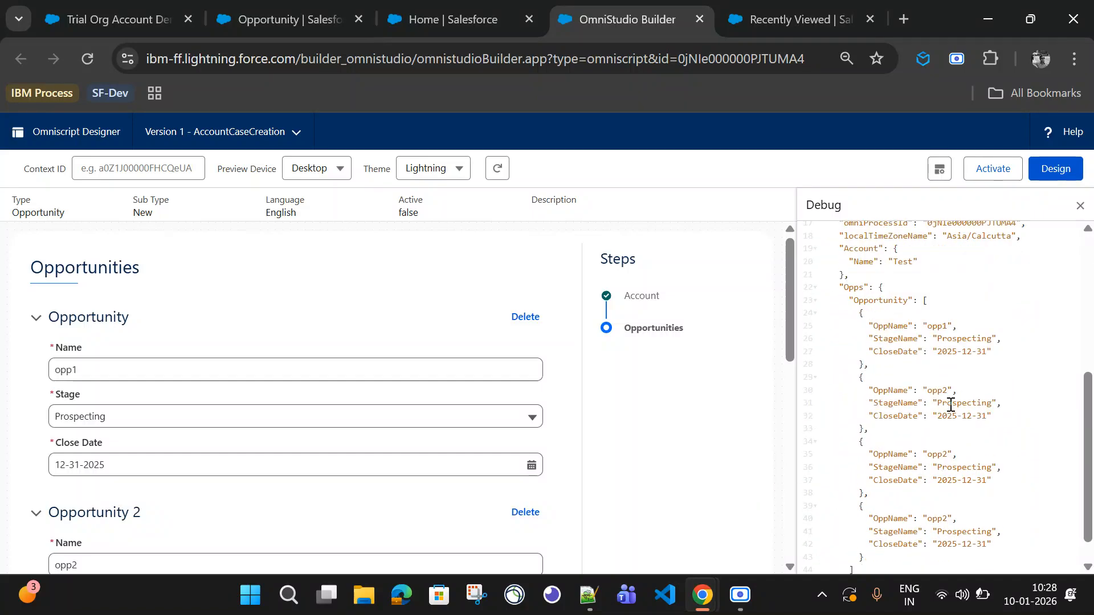
{"action": "scroll", "coordinate": [911, 370], "scroll_direction": "up", "scroll_amount": 2}
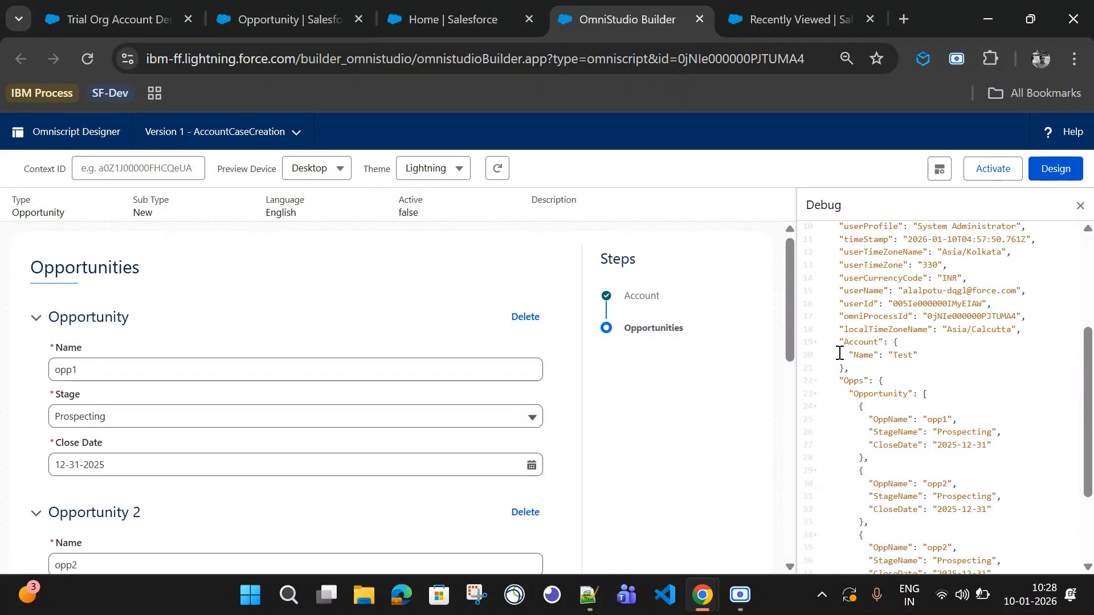
{"action": "left_click_drag", "start_coordinate": [841, 342], "coordinate": [854, 554]}
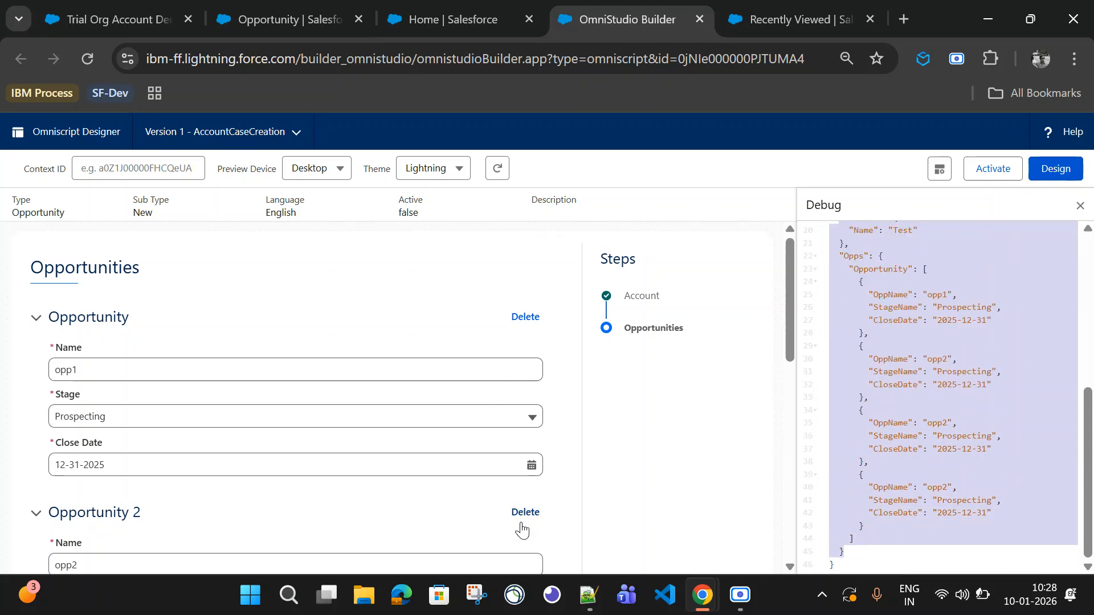
Step: Delete the extra opportunity blocks in the preview, keeping only the first opportunity
{"action": "scroll", "coordinate": [528, 518], "scroll_direction": "down", "scroll_amount": 5}
{"action": "left_click", "coordinate": [525, 398]}
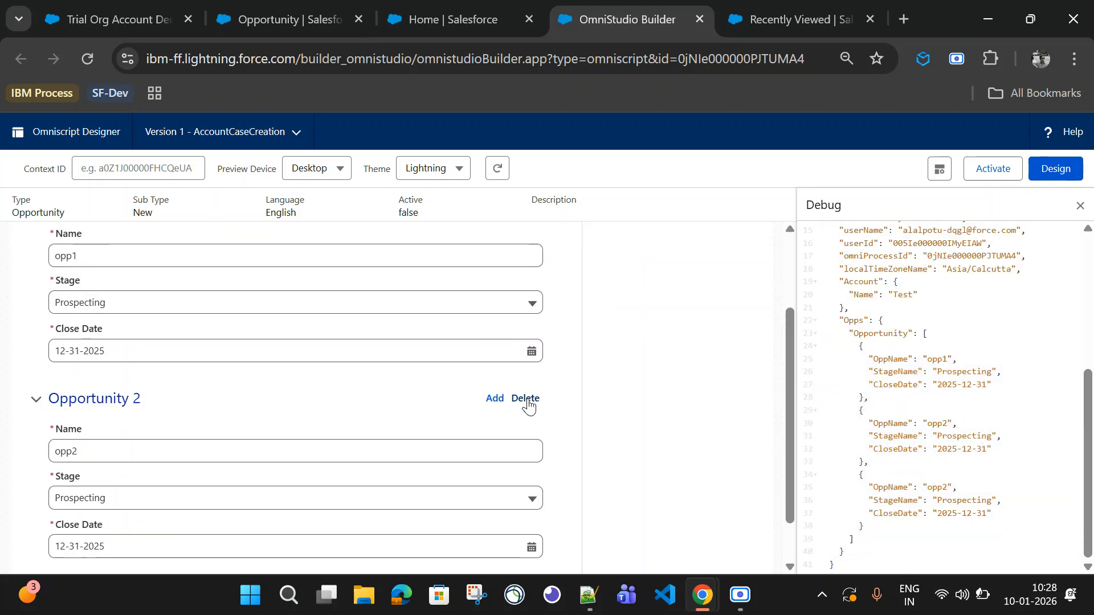
{"action": "scroll", "coordinate": [365, 405], "scroll_direction": "up", "scroll_amount": 1}
{"action": "scroll", "coordinate": [348, 410], "scroll_direction": "up", "scroll_amount": 1}
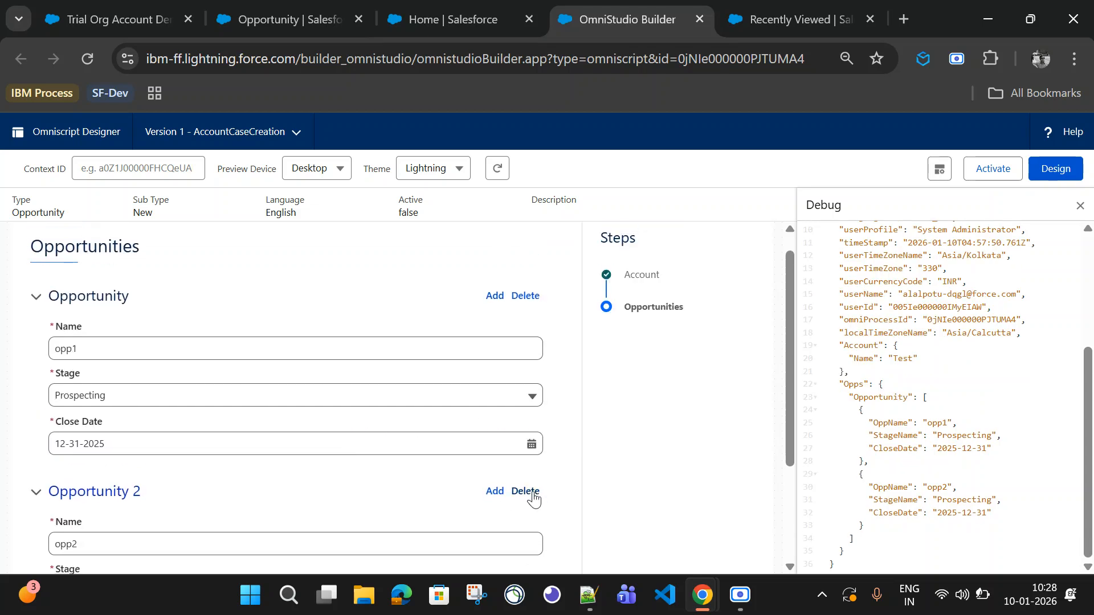
{"action": "left_click", "coordinate": [527, 492]}
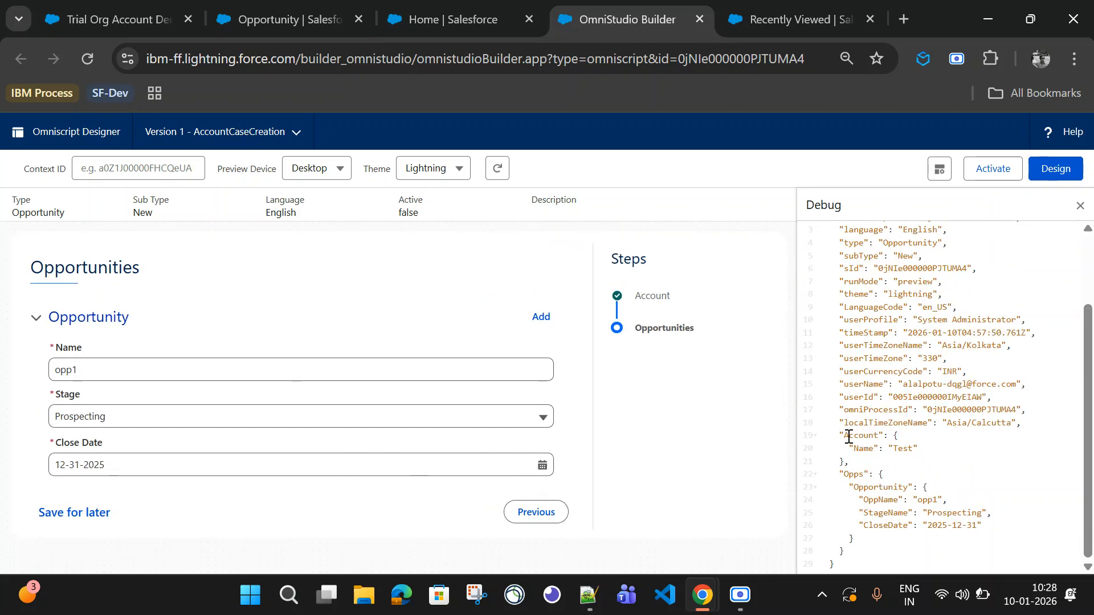
Step: Copy the Account and Opps section of the debug data JSON
{"action": "left_click_drag", "start_coordinate": [839, 435], "coordinate": [858, 564]}
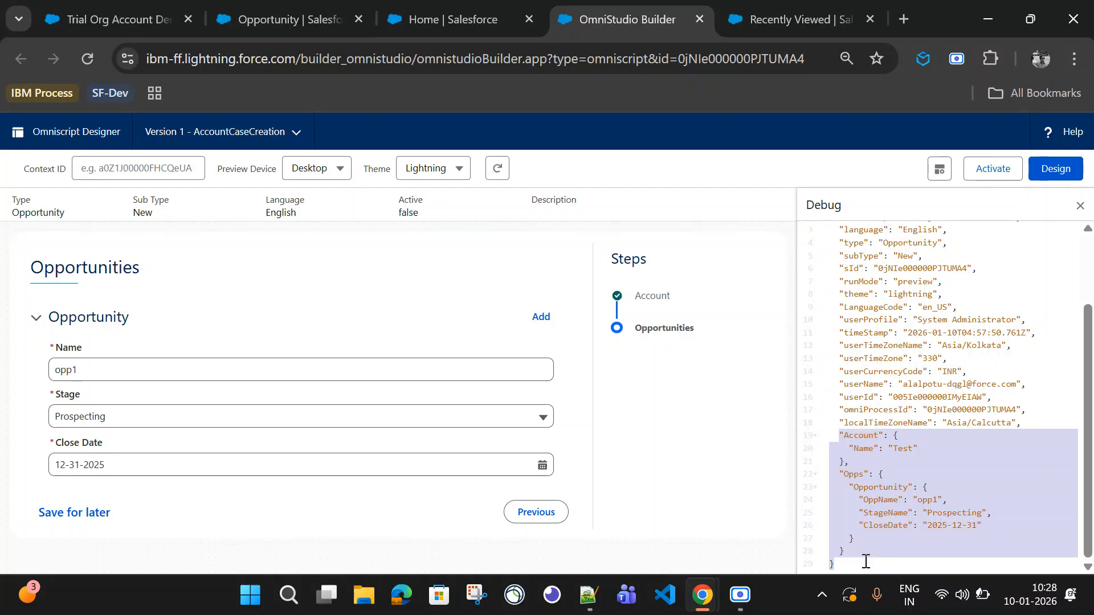
{"action": "left_click", "coordinate": [855, 550]}
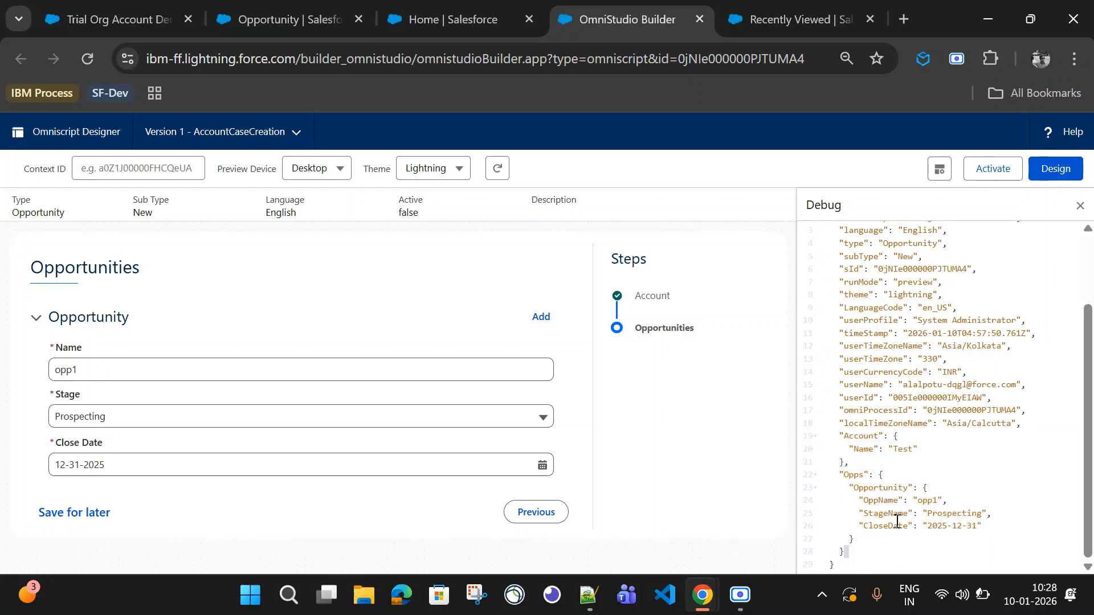
{"action": "left_click", "coordinate": [884, 474]}
{"action": "left_click_drag", "start_coordinate": [841, 442], "coordinate": [854, 552]}
{"action": "key", "text": "ctrl+c"}
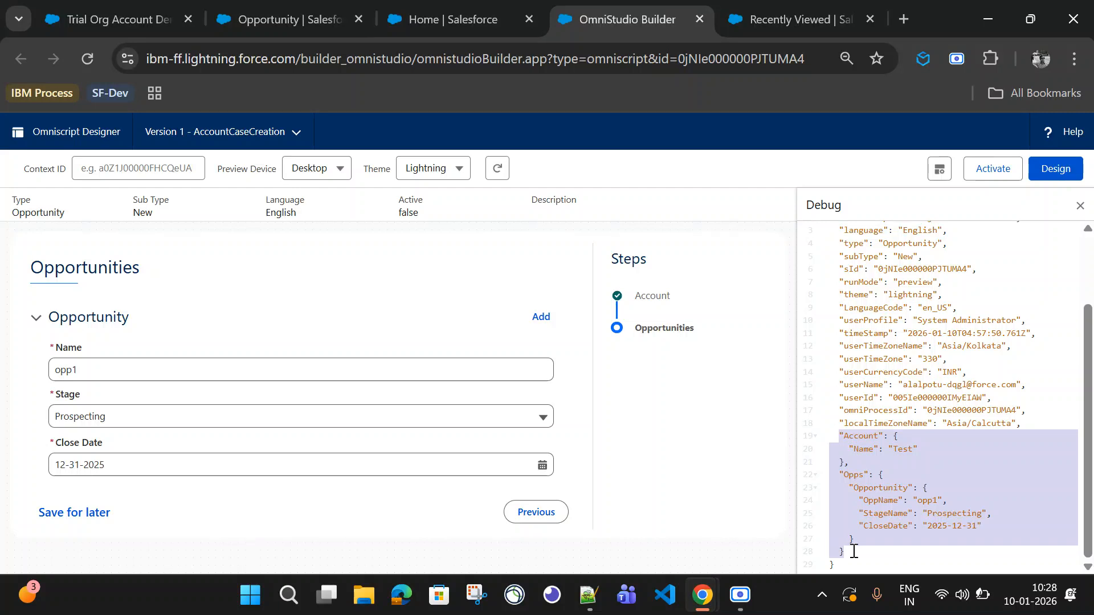
Step: Return to design mode and expand the Opportunities step to review its Opportunity block
{"action": "left_click", "coordinate": [1059, 175]}
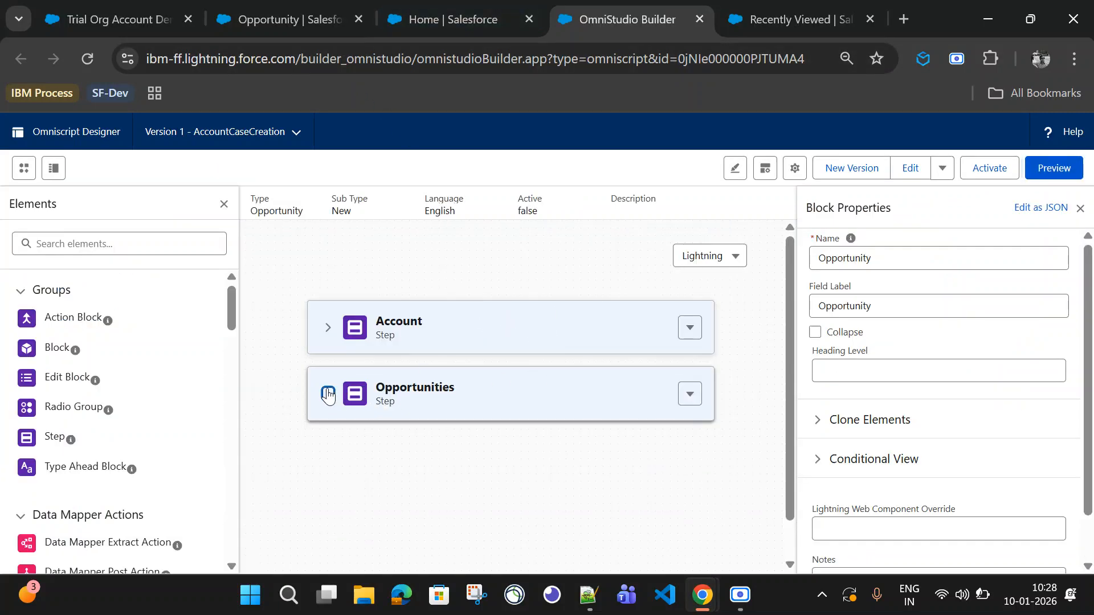
{"action": "left_click", "coordinate": [328, 393]}
{"action": "scroll", "coordinate": [430, 504], "scroll_direction": "down", "scroll_amount": 2}
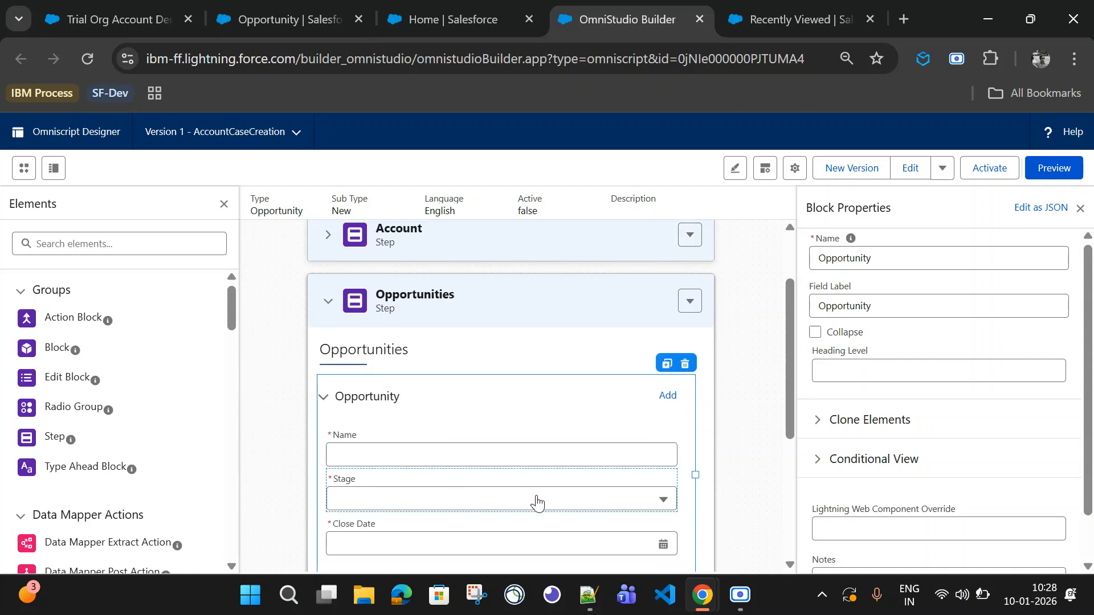
{"action": "scroll", "coordinate": [85, 457], "scroll_direction": "down", "scroll_amount": 1}
{"action": "scroll", "coordinate": [85, 458], "scroll_direction": "down", "scroll_amount": 2}
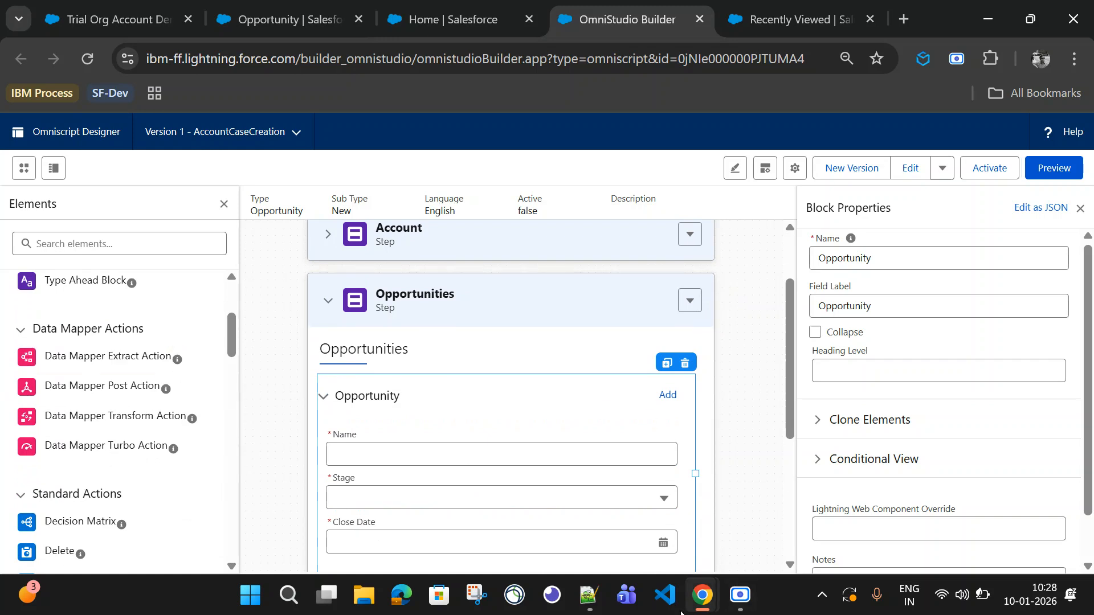
Step: Switch to Notepad++ and paste the copied Account and Opps JSON below the existing notes
{"action": "left_click", "coordinate": [588, 596]}
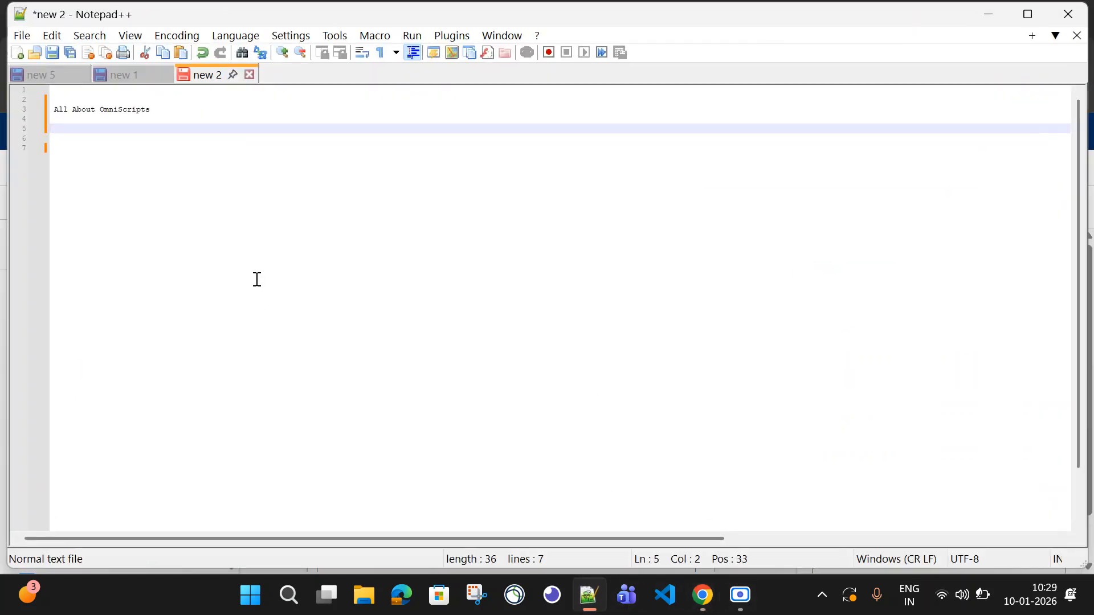
{"action": "key", "text": "ctrl+v"}
{"action": "left_click", "coordinate": [79, 160]}
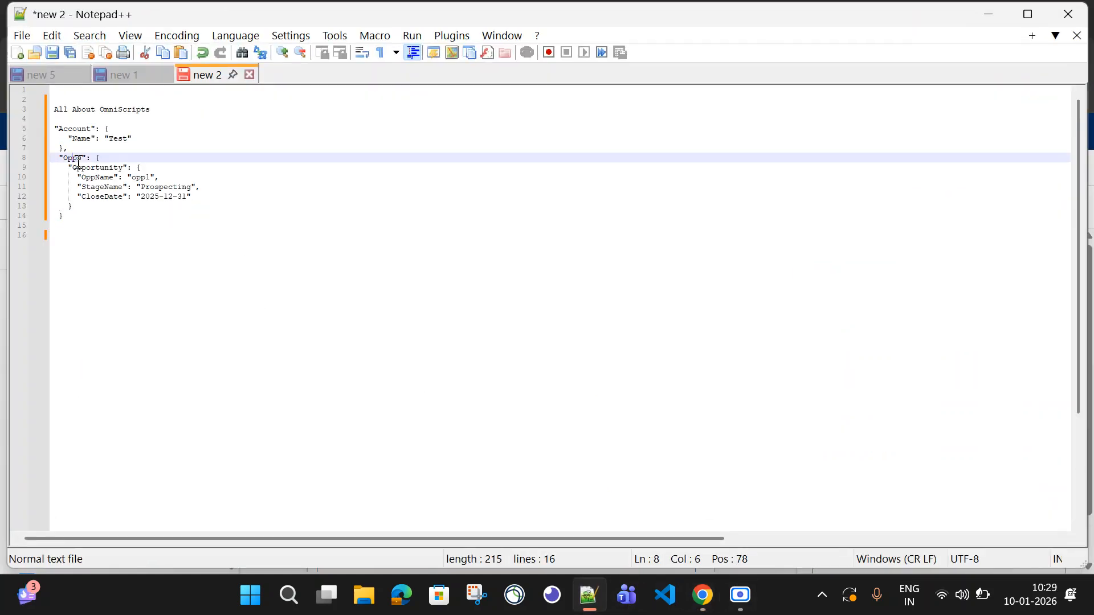
{"action": "left_click_drag", "start_coordinate": [122, 187], "coordinate": [82, 177]}
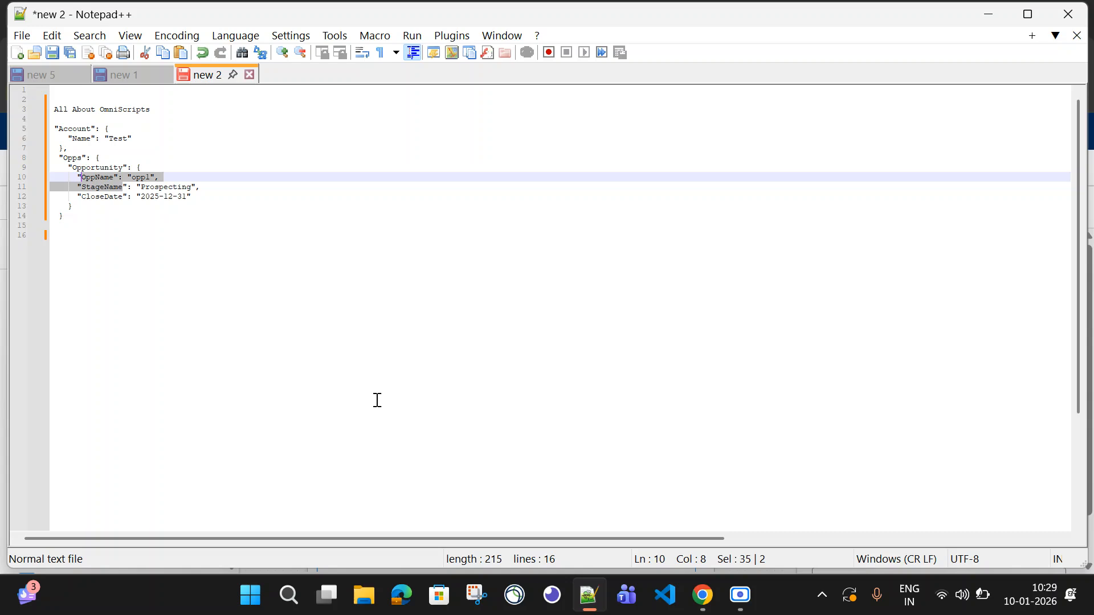
{"action": "key", "text": "alt+Tab"}
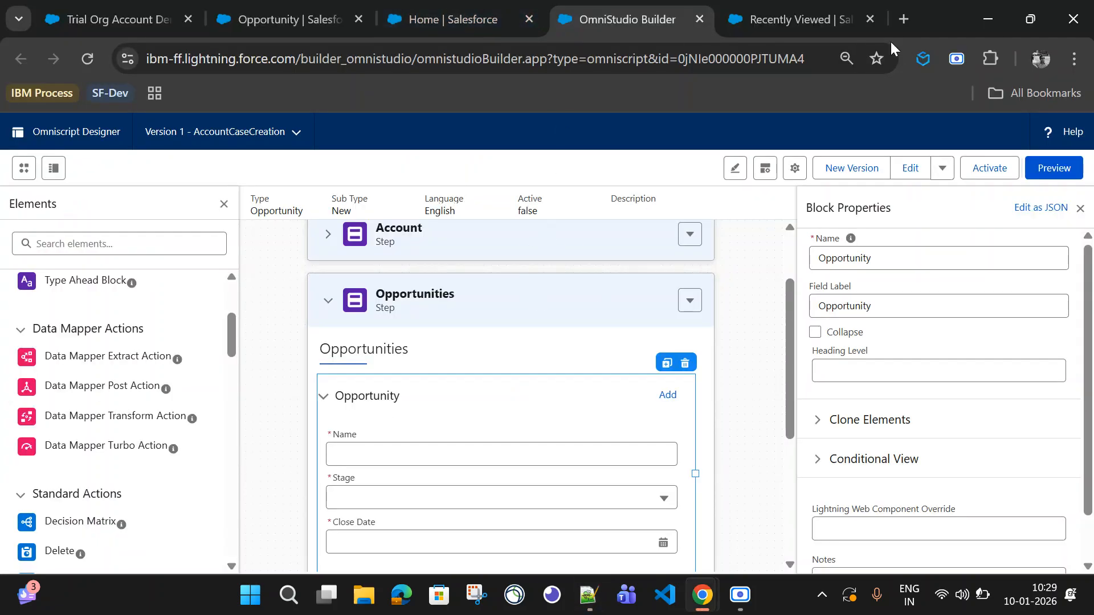
Step: Create a new Data Mapper named AccountOpportunityRecords with interface type Load, JSON input and sObject output
{"action": "left_click", "coordinate": [795, 19]}
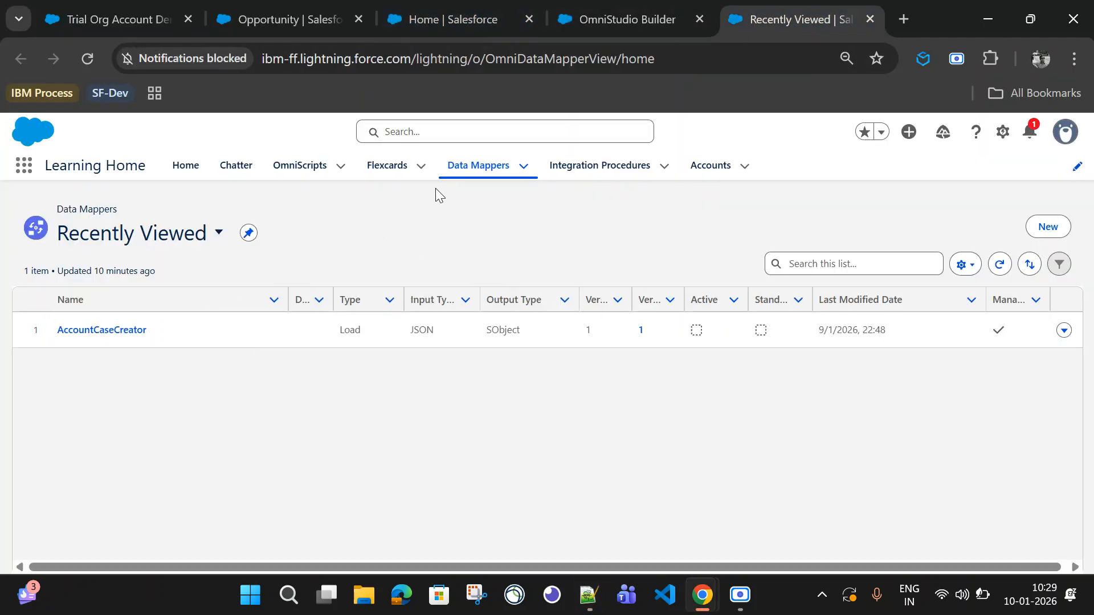
{"action": "left_click", "coordinate": [1047, 227]}
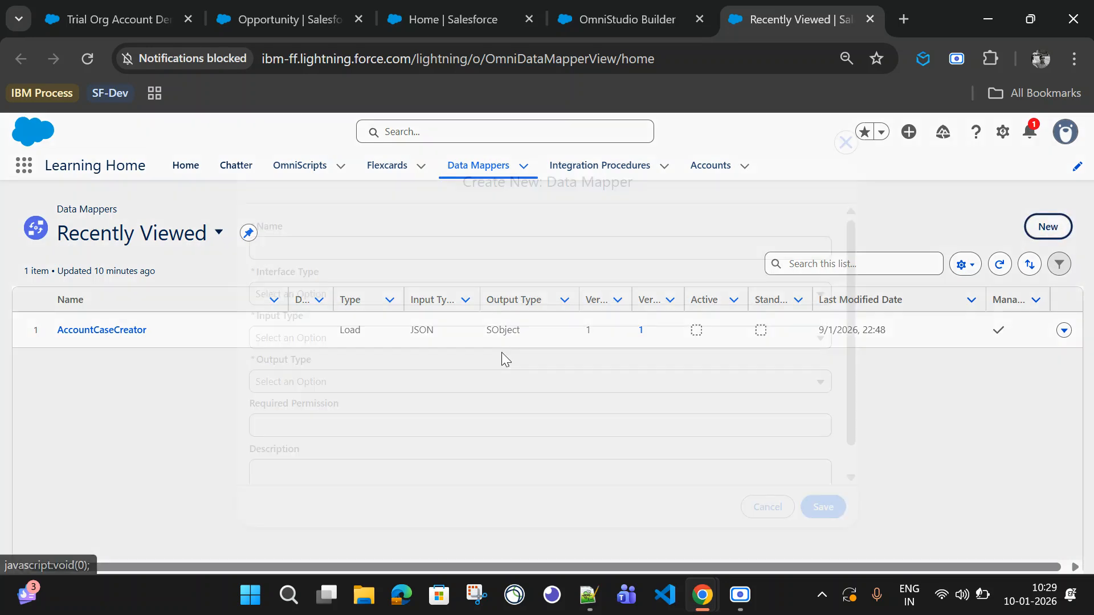
{"action": "left_click", "coordinate": [351, 252]}
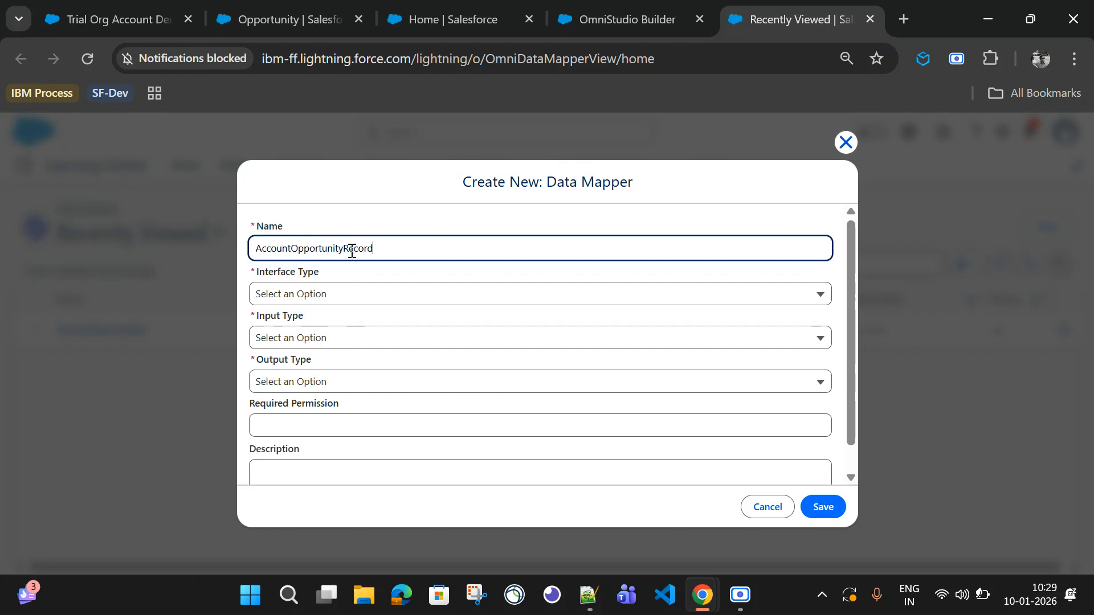
{"action": "left_click", "coordinate": [307, 294]}
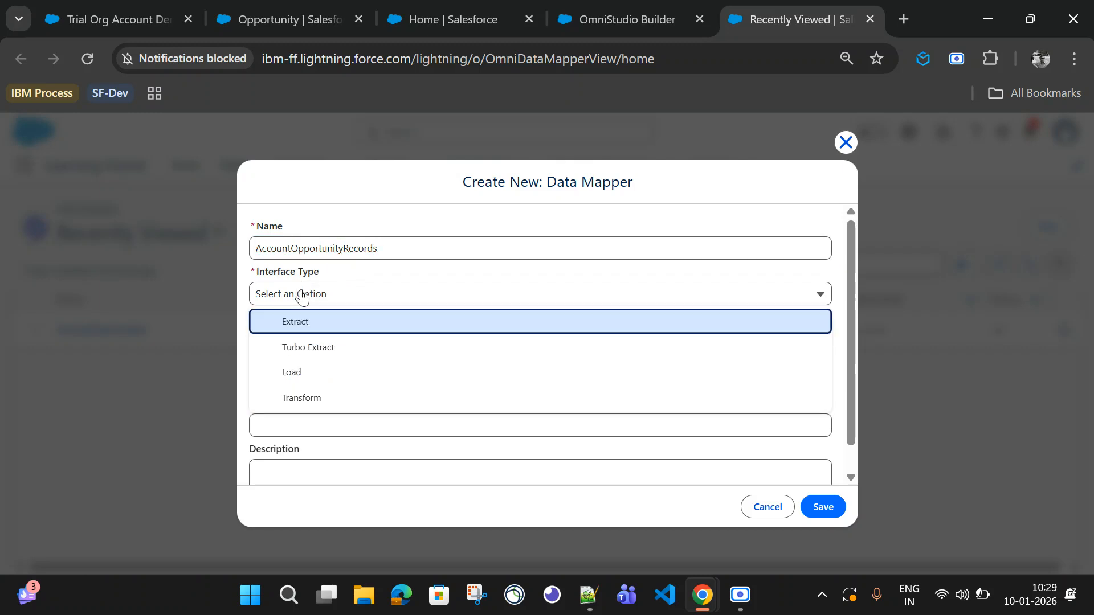
{"action": "left_click", "coordinate": [313, 373]}
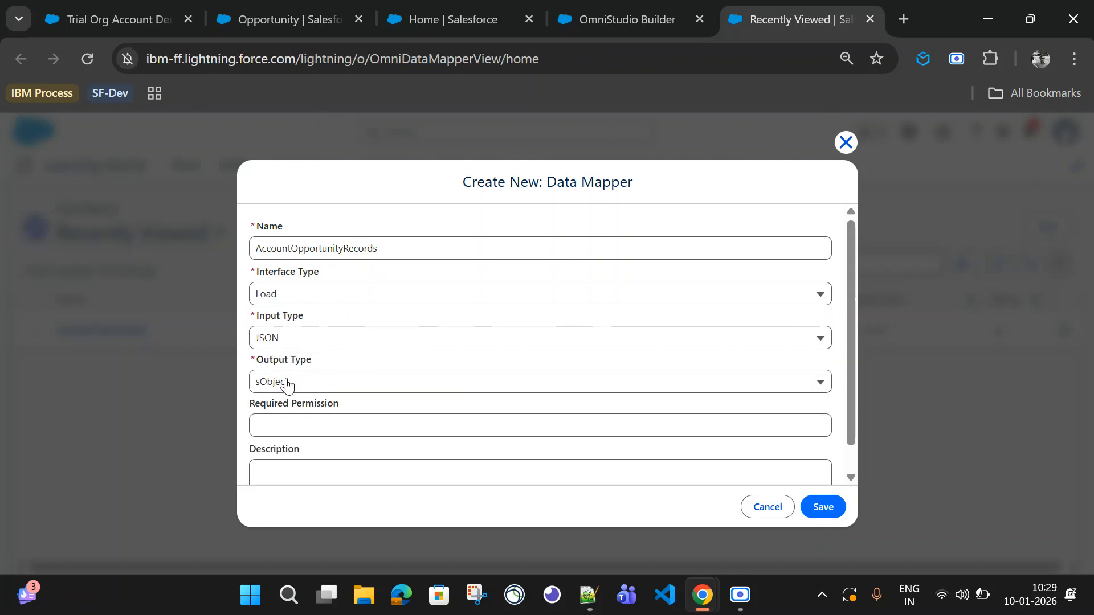
{"action": "scroll", "coordinate": [420, 411], "scroll_direction": "down", "scroll_amount": 1}
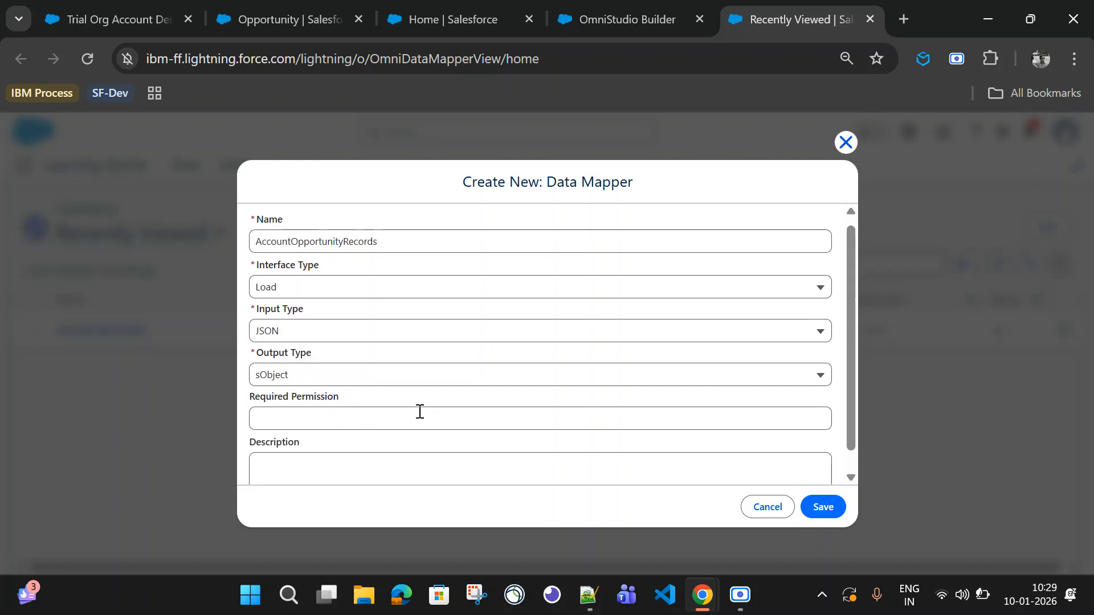
{"action": "left_click", "coordinate": [823, 506]}
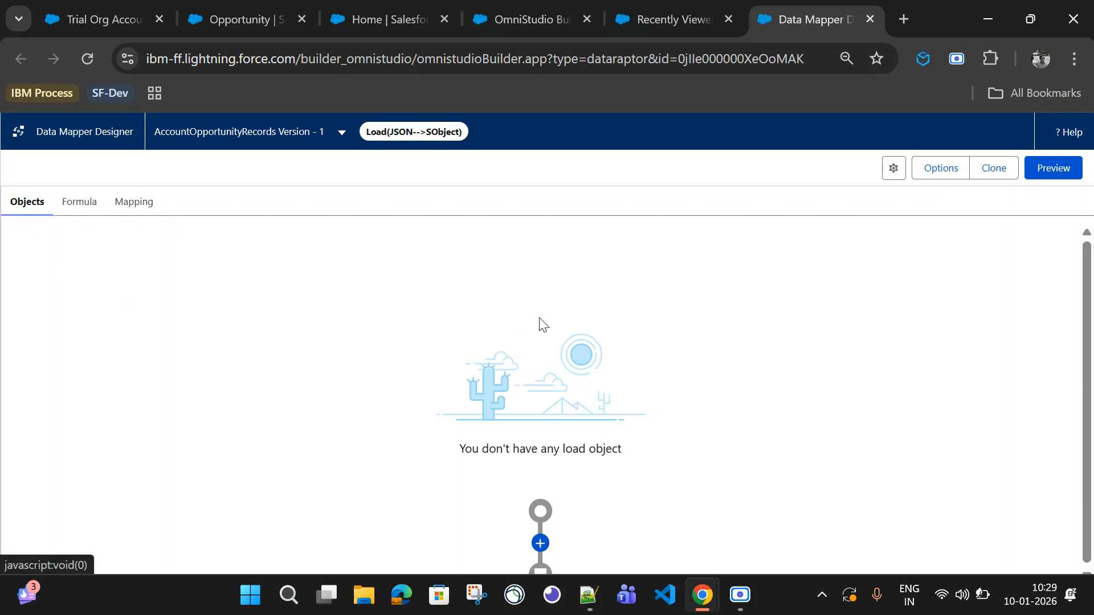
Step: Add a first load object set to Account
{"action": "left_click", "coordinate": [540, 543]}
{"action": "left_click", "coordinate": [400, 429]}
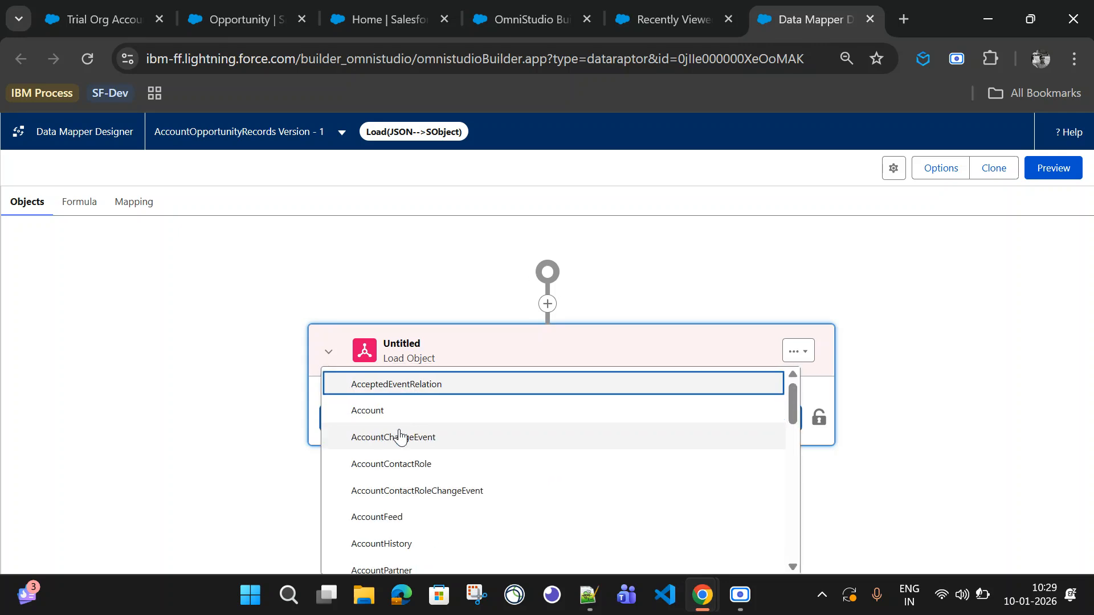
{"action": "left_click", "coordinate": [401, 414]}
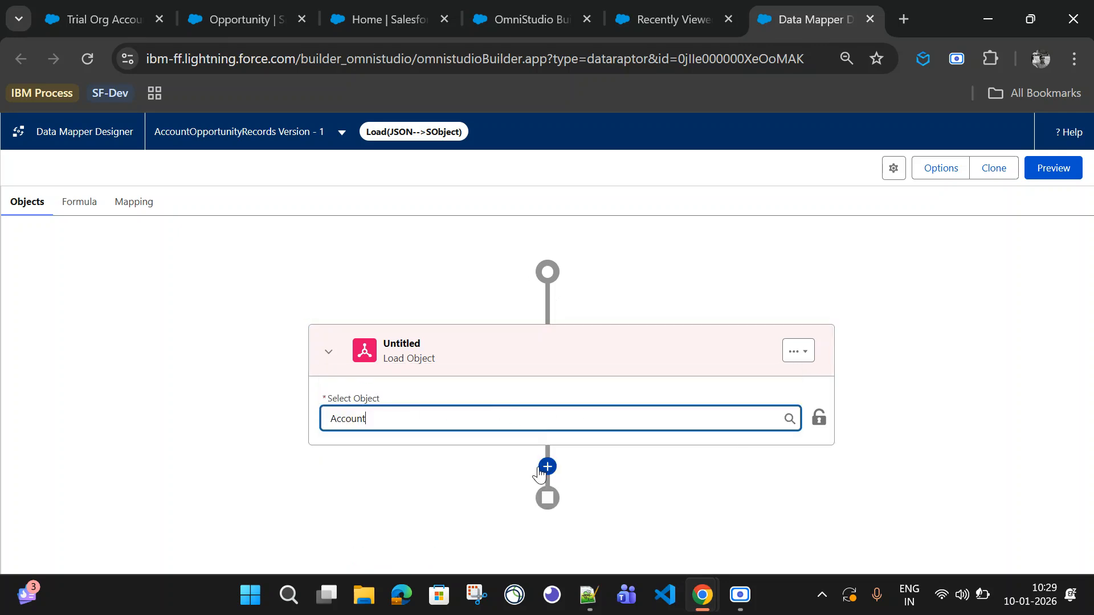
Step: Add a second load object below it and set it to Opportunity
{"action": "left_click", "coordinate": [547, 468]}
{"action": "left_click", "coordinate": [541, 470]}
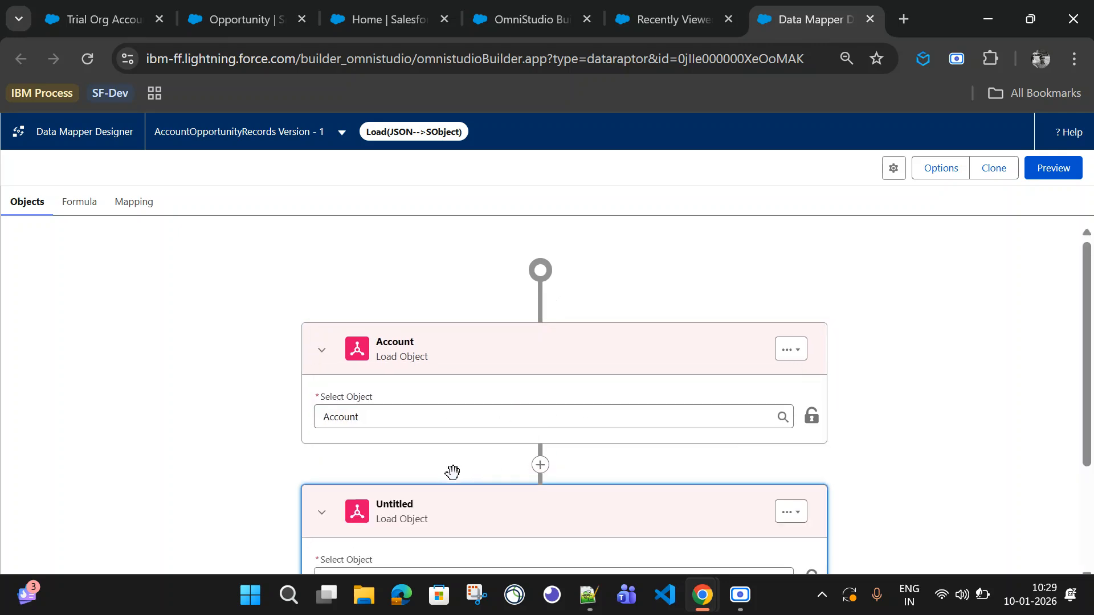
{"action": "left_click", "coordinate": [400, 428]}
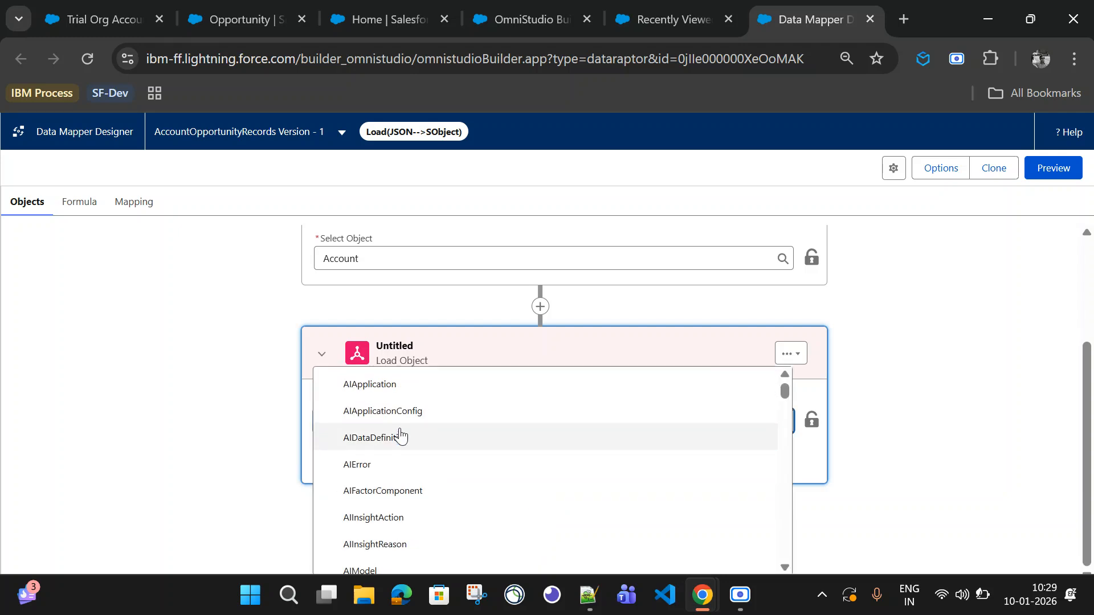
{"action": "scroll", "coordinate": [400, 433], "scroll_direction": "down", "scroll_amount": 10}
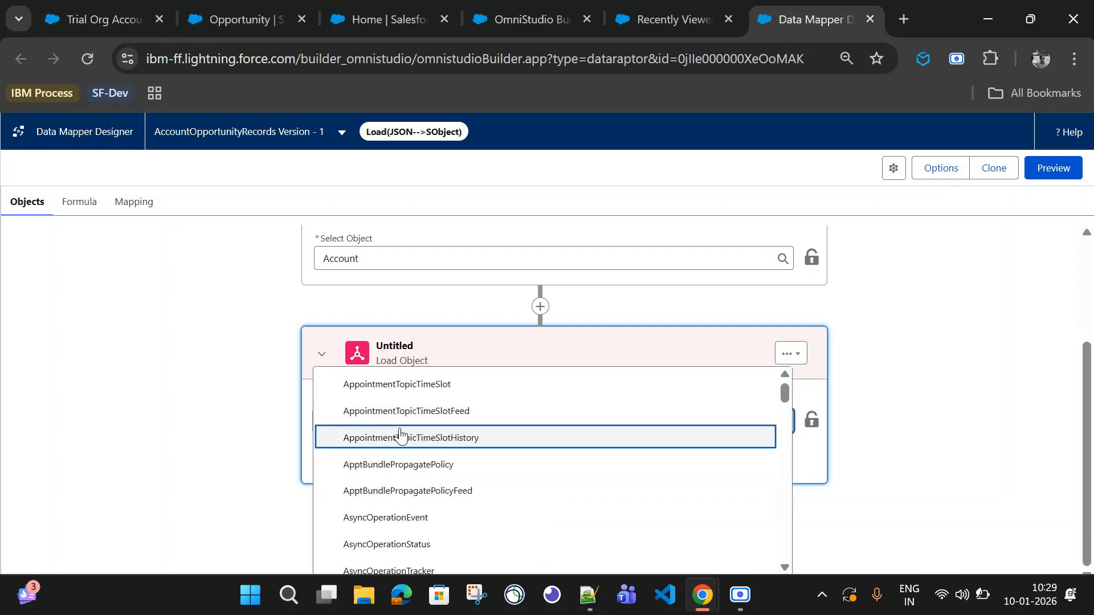
{"action": "key", "text": "BackSpace"}
{"action": "key", "text": "BackSpace"}
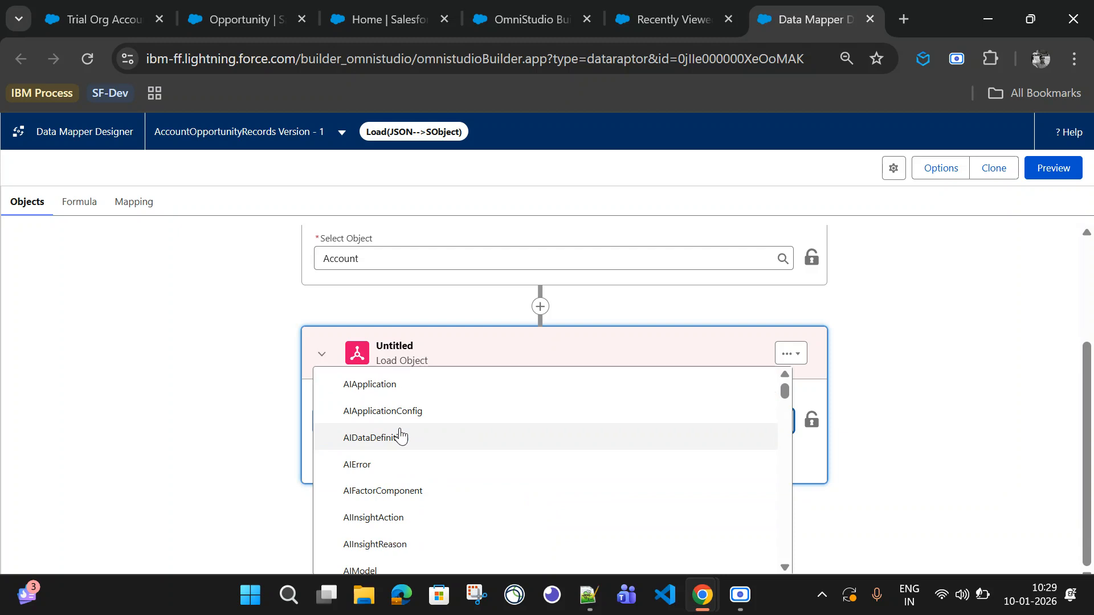
{"action": "type", "text": "opp"}
{"action": "left_click", "coordinate": [386, 383]}
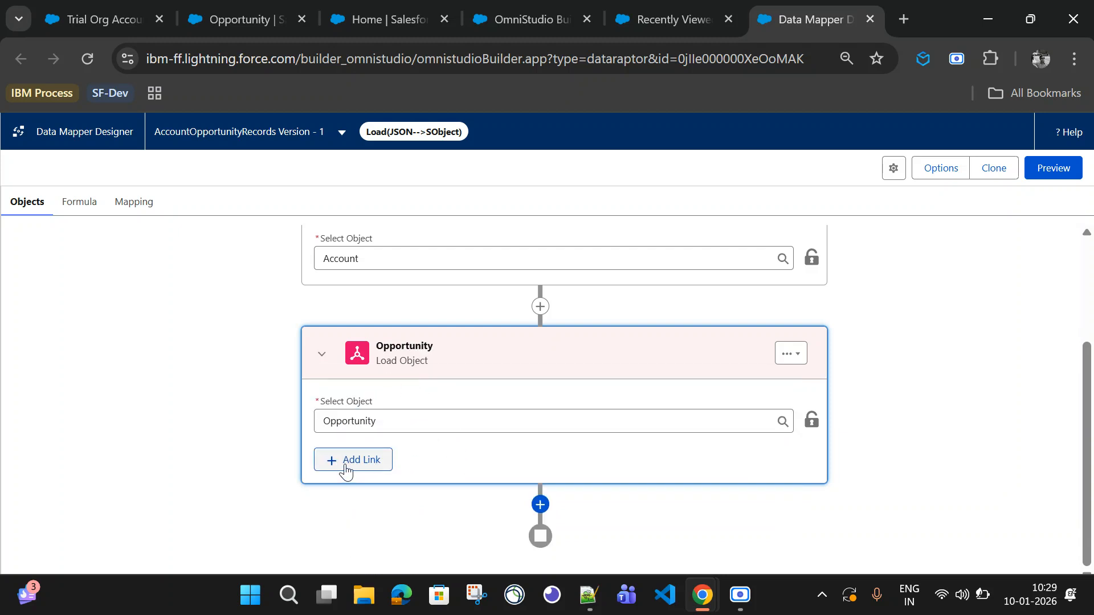
Step: Add a link on the Opportunity load object matching its AccountId to the Id of 1 Account
{"action": "left_click", "coordinate": [344, 472]}
{"action": "left_click", "coordinate": [470, 463]}
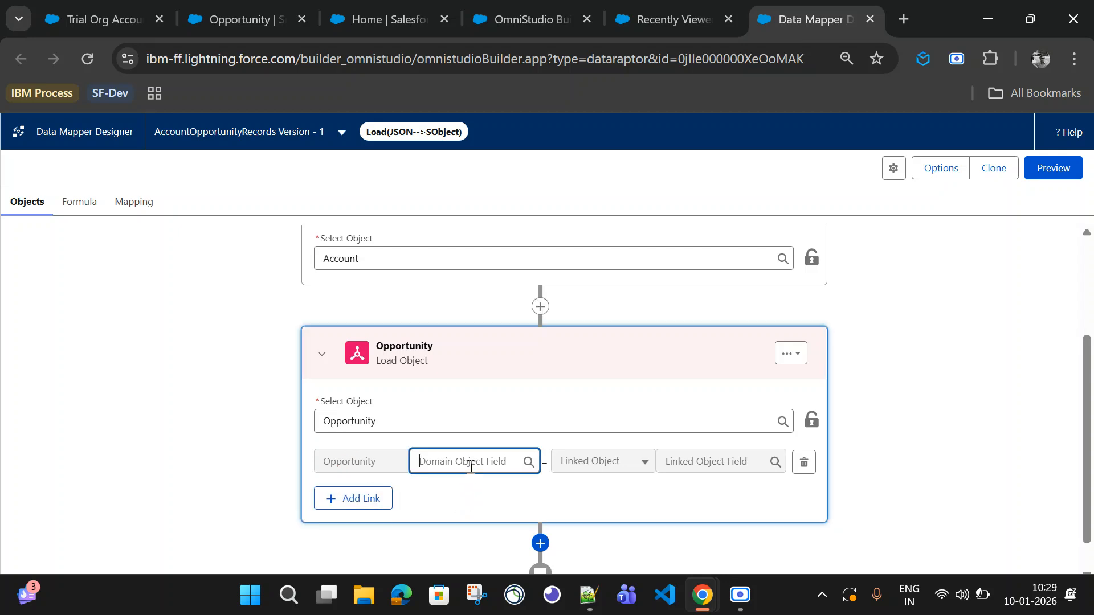
{"action": "left_click", "coordinate": [472, 310]}
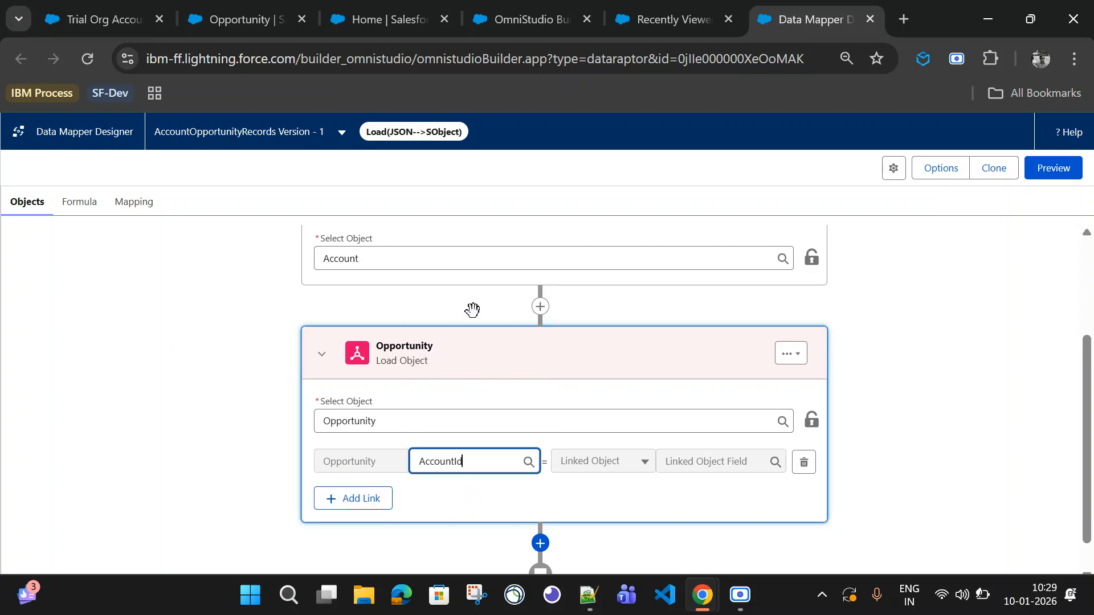
{"action": "left_click", "coordinate": [613, 462]}
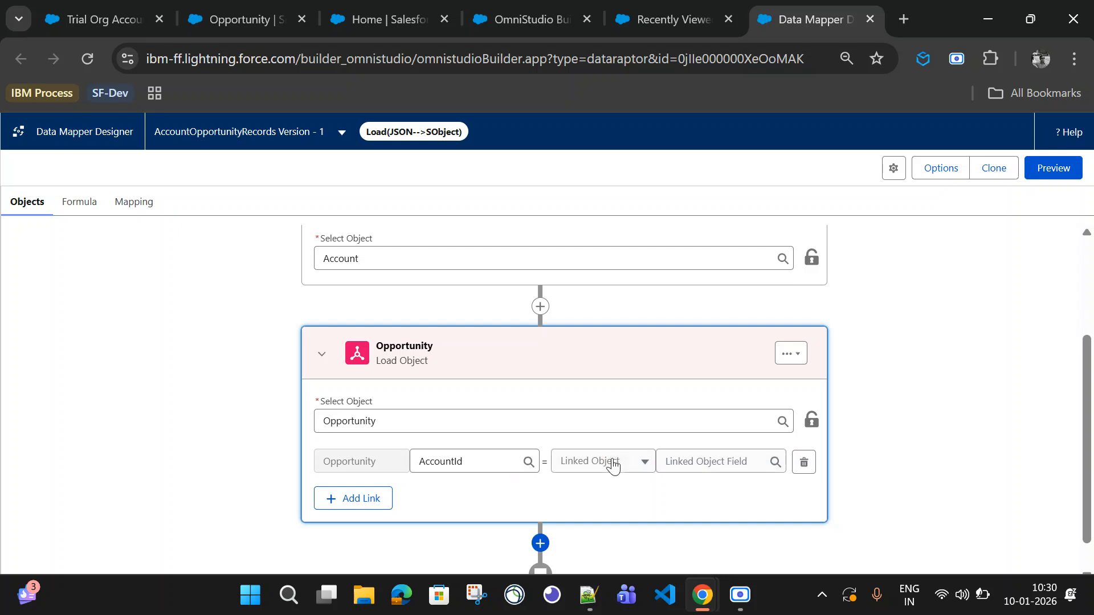
{"action": "left_click", "coordinate": [613, 471]}
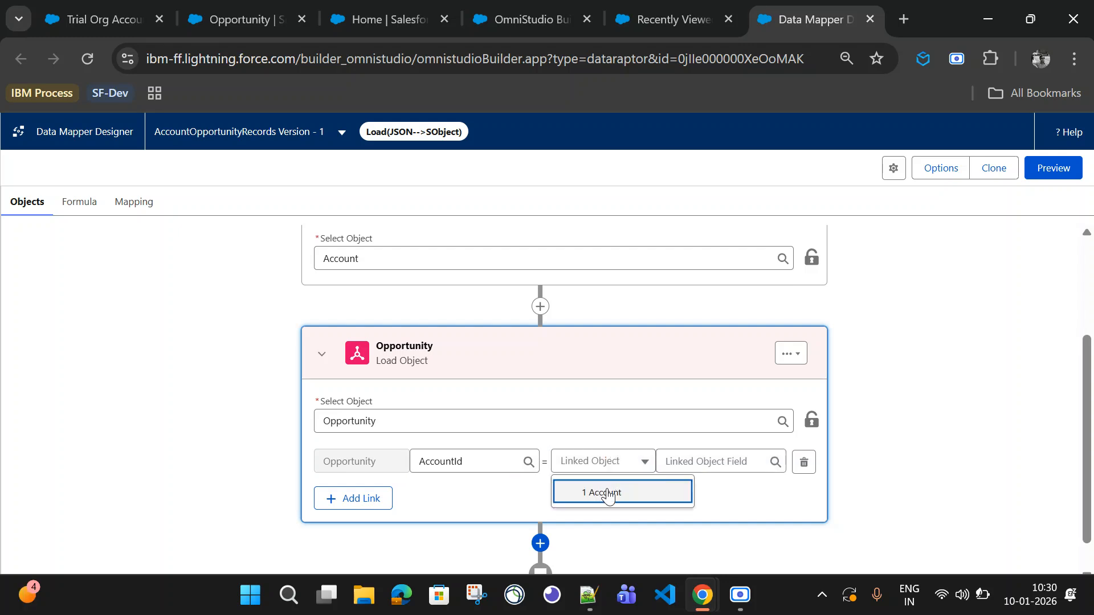
{"action": "left_click", "coordinate": [601, 489]}
{"action": "left_click", "coordinate": [706, 462]}
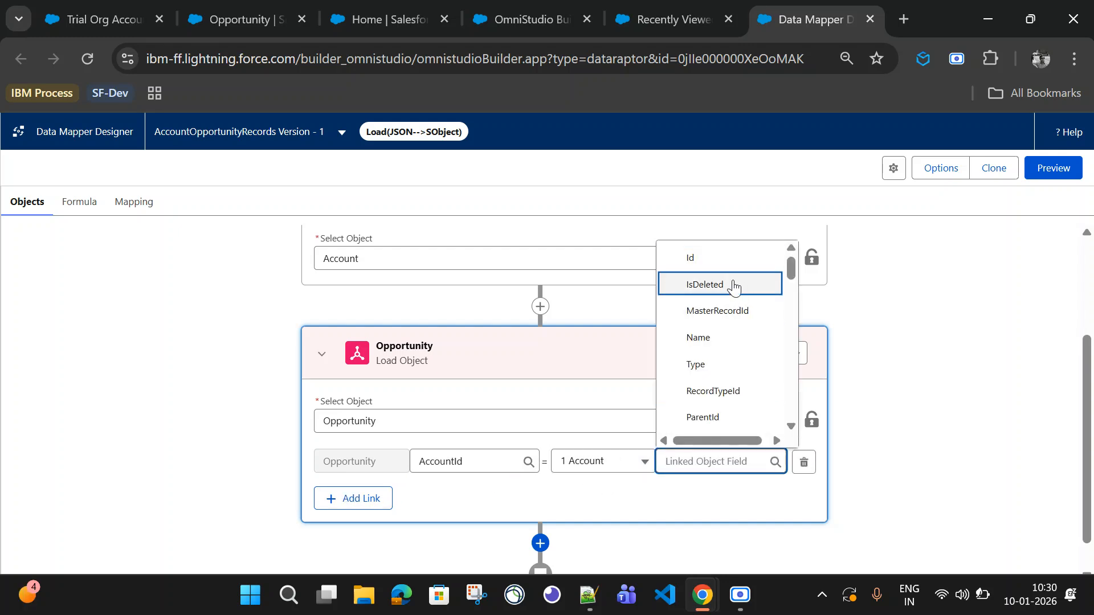
{"action": "left_click", "coordinate": [720, 256]}
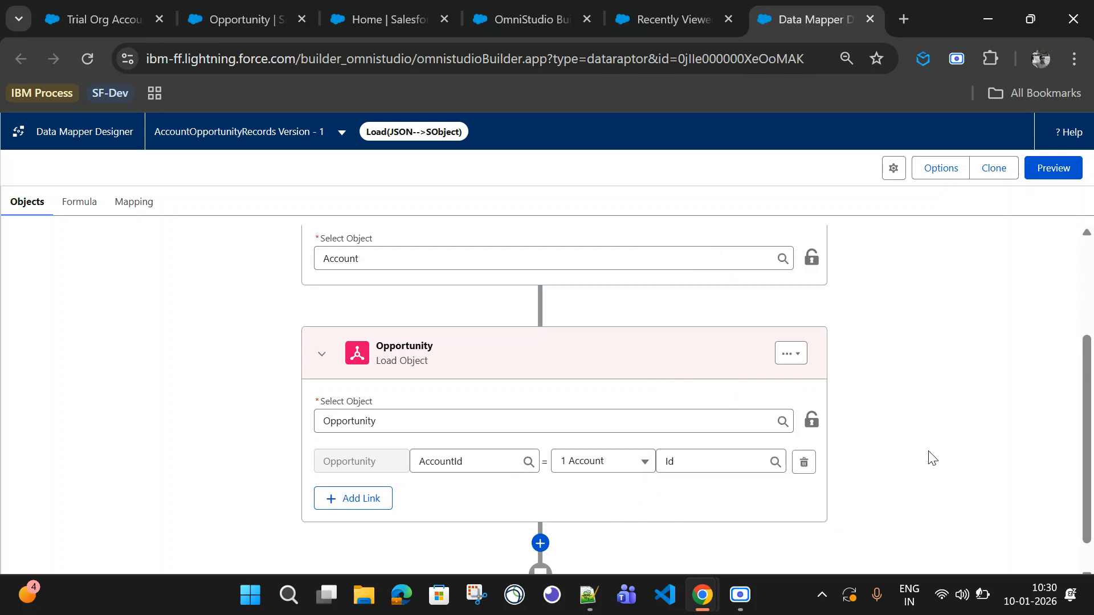
{"action": "scroll", "coordinate": [932, 457], "scroll_direction": "up", "scroll_amount": 3}
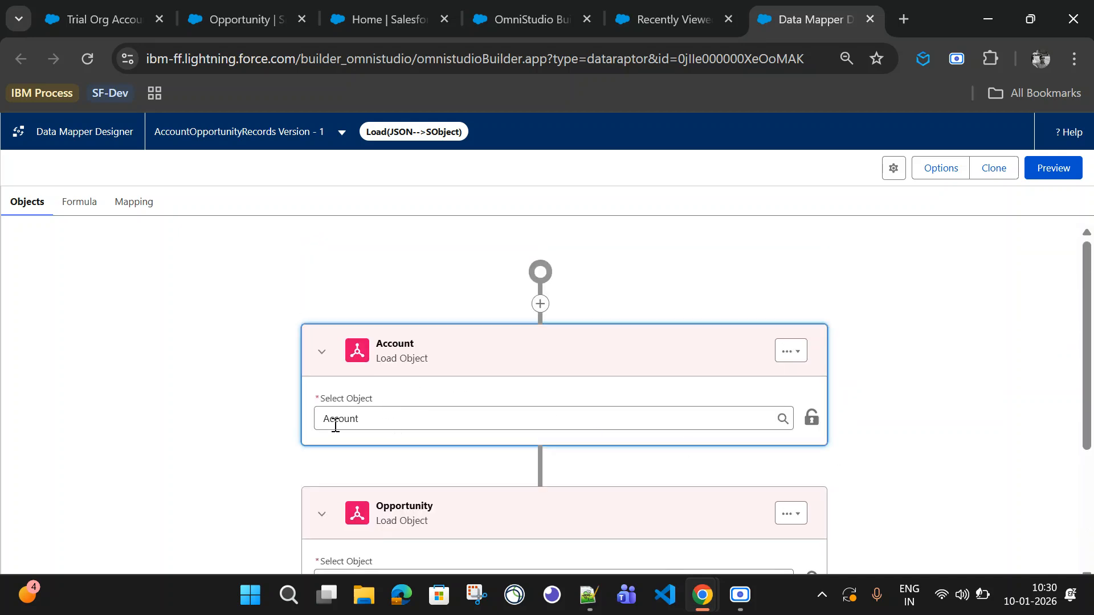
{"action": "scroll", "coordinate": [381, 371], "scroll_direction": "down", "scroll_amount": 2}
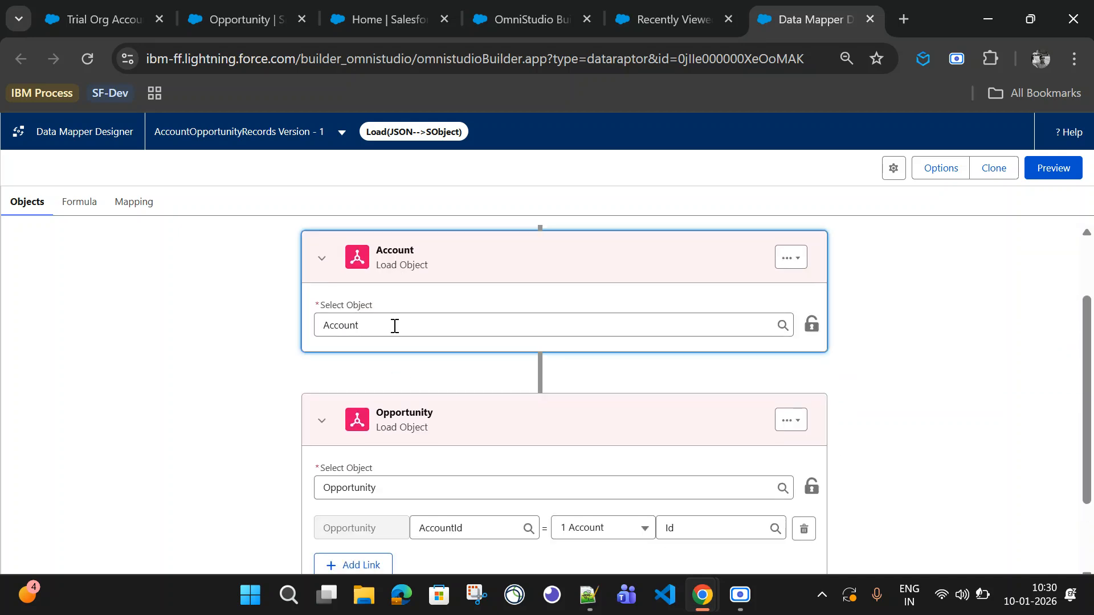
{"action": "scroll", "coordinate": [712, 473], "scroll_direction": "down", "scroll_amount": 2}
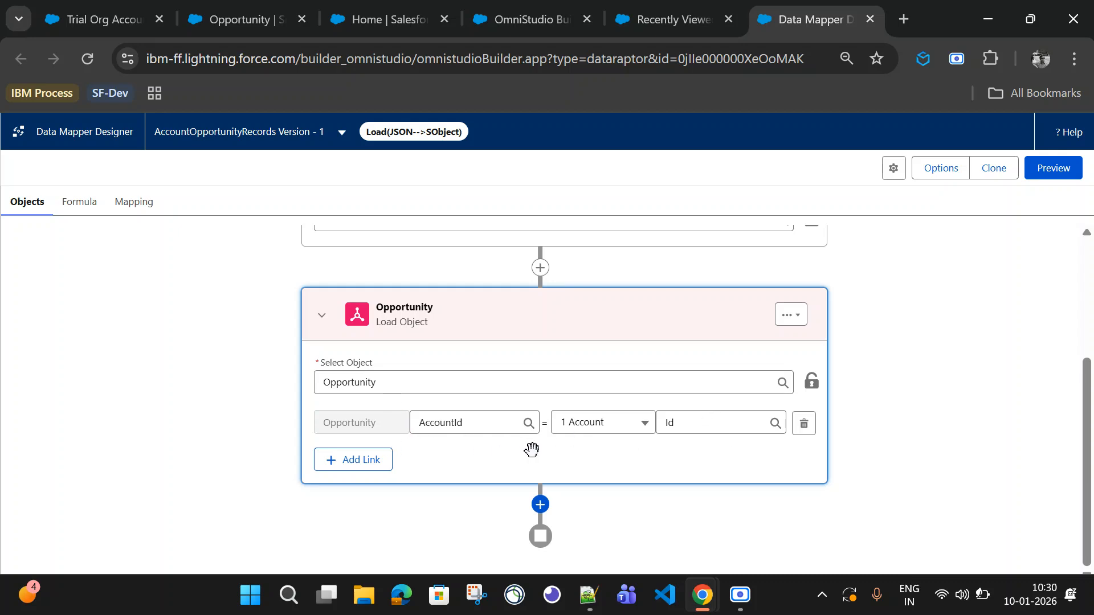
{"action": "scroll", "coordinate": [171, 439], "scroll_direction": "up", "scroll_amount": 3}
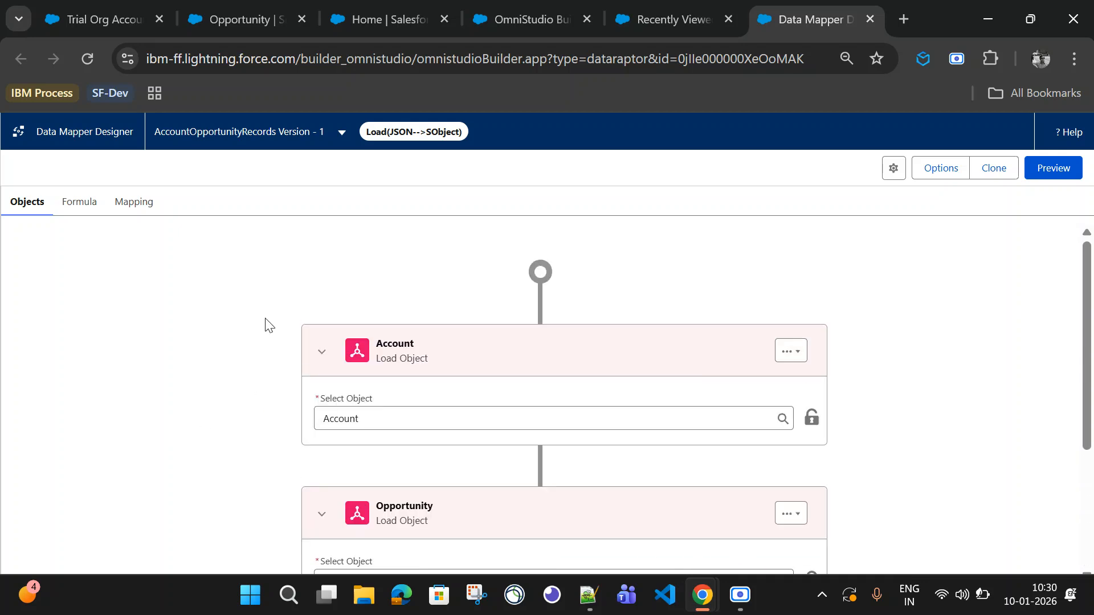
Step: Create a field mapping from Account:Name to the Account object's Name field and save it
{"action": "left_click", "coordinate": [130, 210]}
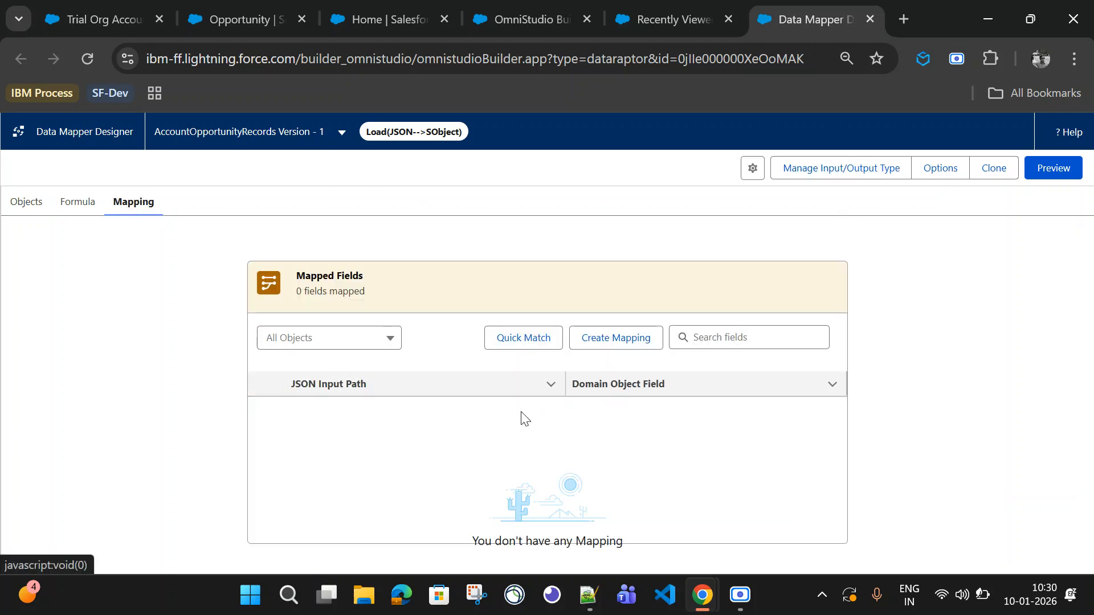
{"action": "key", "text": "alt+Tab"}
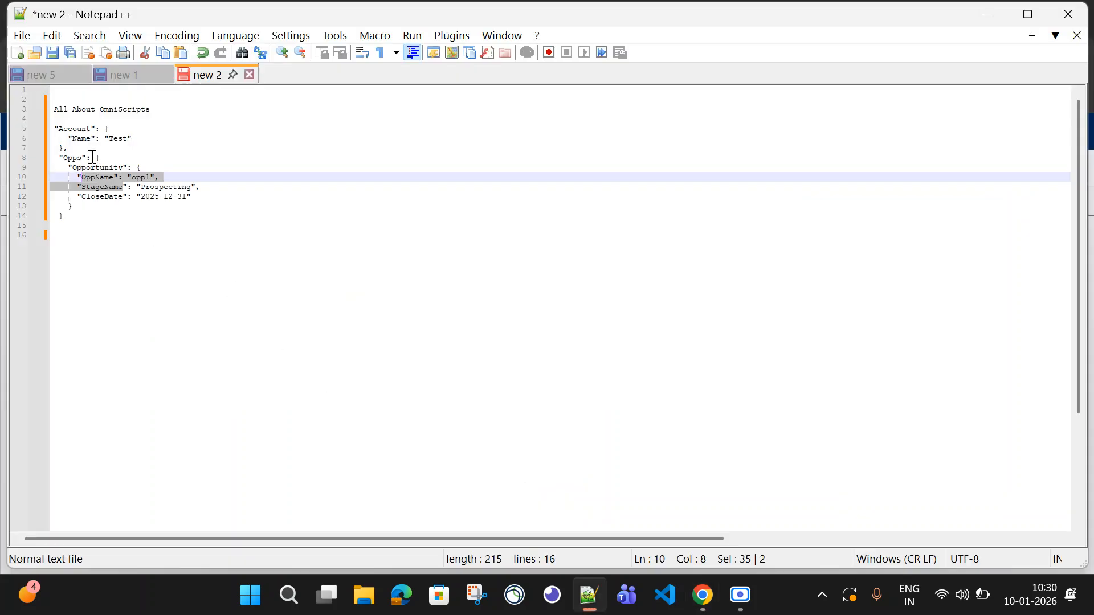
{"action": "key", "text": "alt+Tab"}
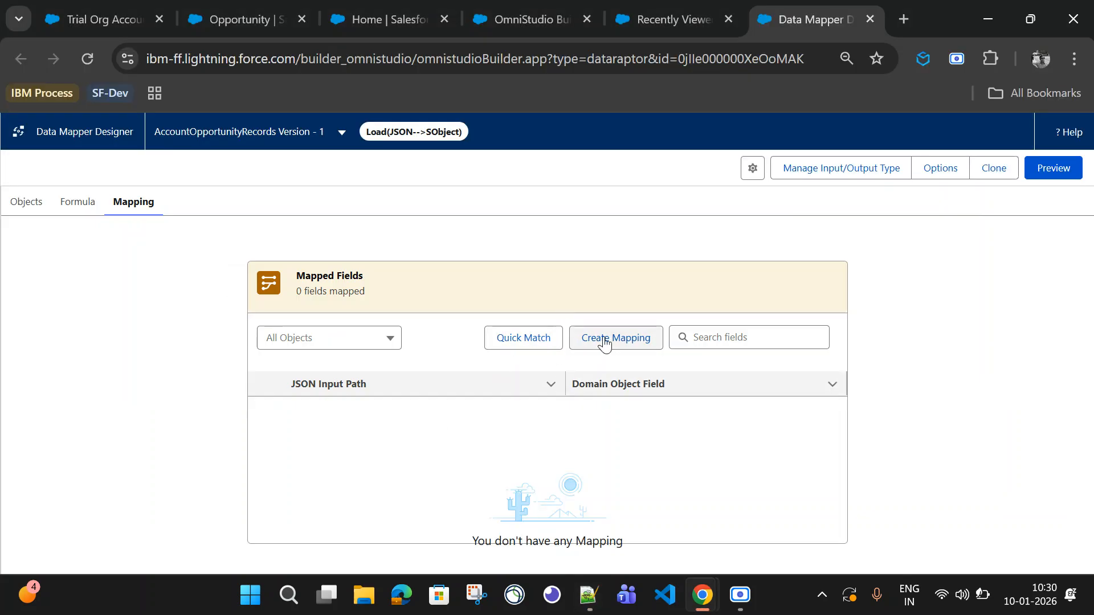
{"action": "left_click", "coordinate": [604, 343]}
{"action": "left_click", "coordinate": [303, 255]}
{"action": "type", "text": "A"}
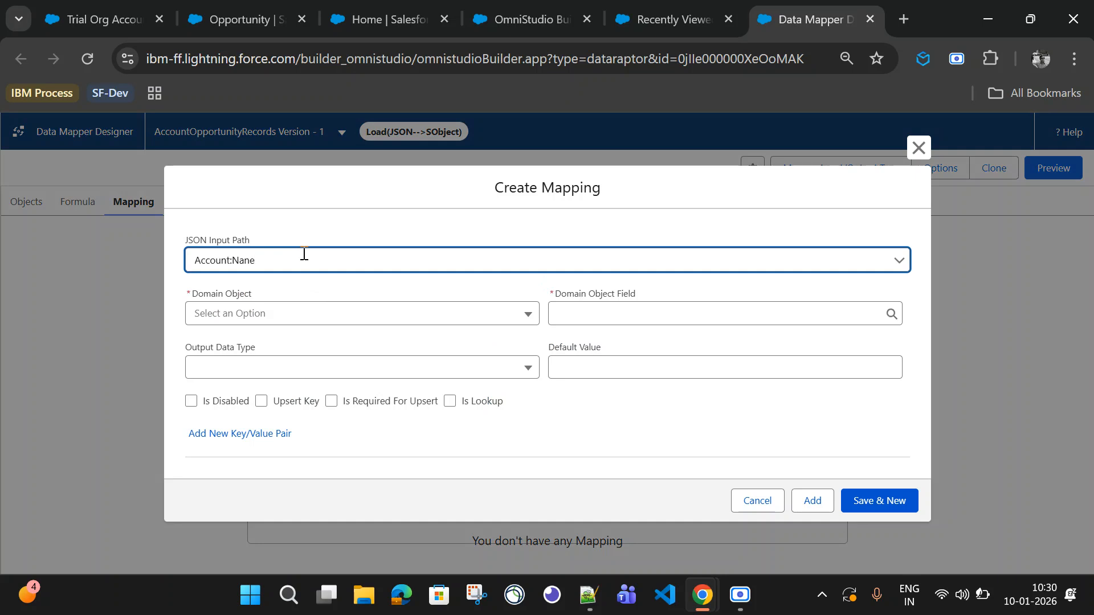
{"action": "type", "text": "ccount:Nanme==="}
{"action": "key", "text": "BackSpace"}
{"action": "key", "text": "BackSpace"}
{"action": "key", "text": "BackSpace"}
{"action": "key", "text": "BackSpace"}
{"action": "left_click", "coordinate": [294, 316]}
{"action": "left_click", "coordinate": [271, 345]}
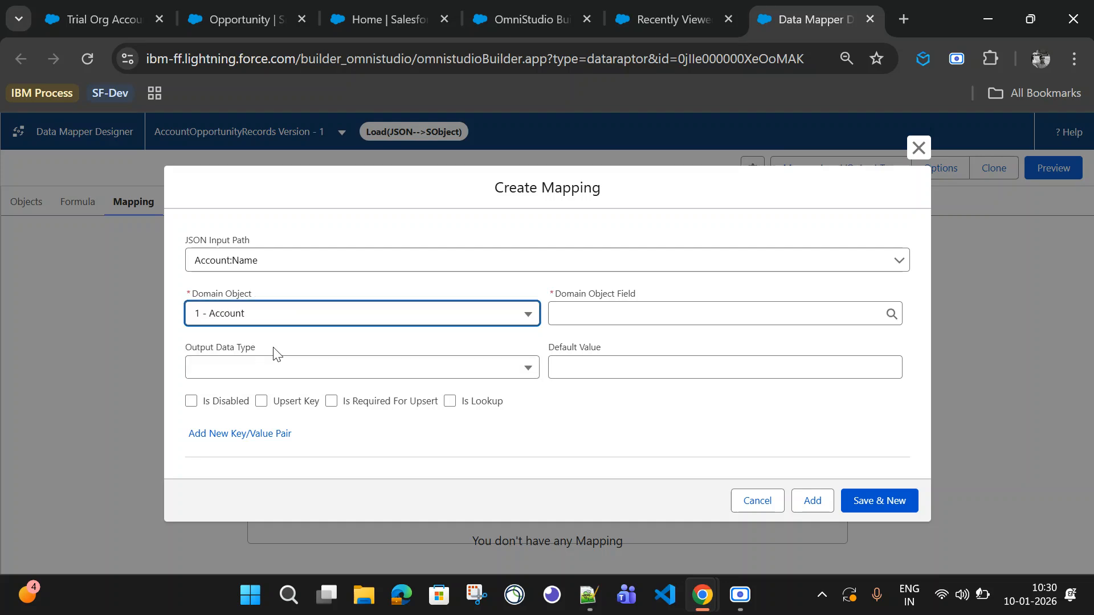
{"action": "left_click", "coordinate": [584, 317]}
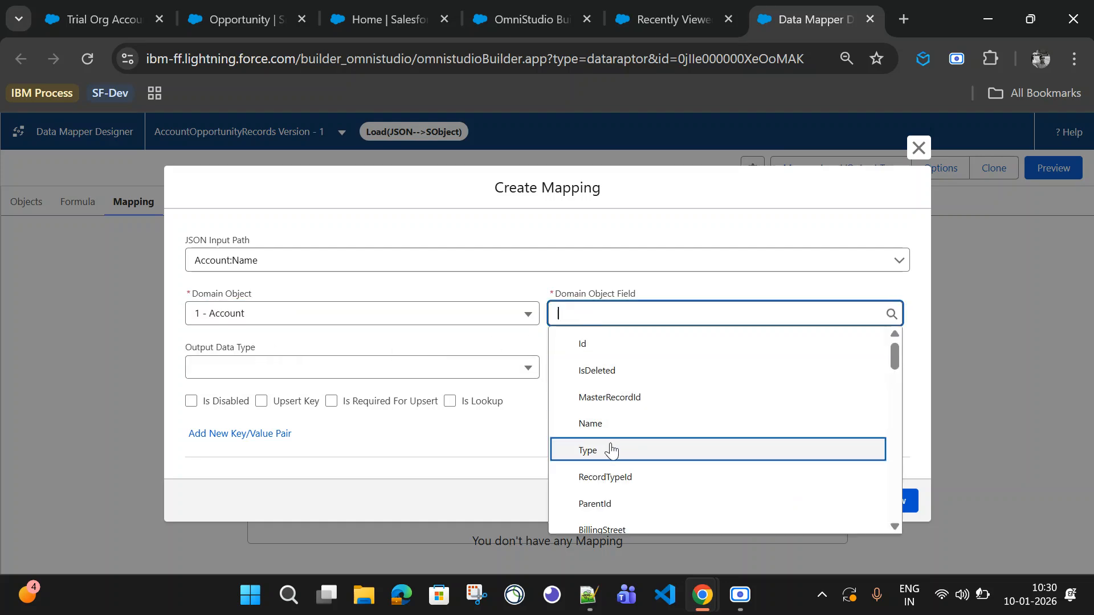
{"action": "left_click", "coordinate": [603, 426]}
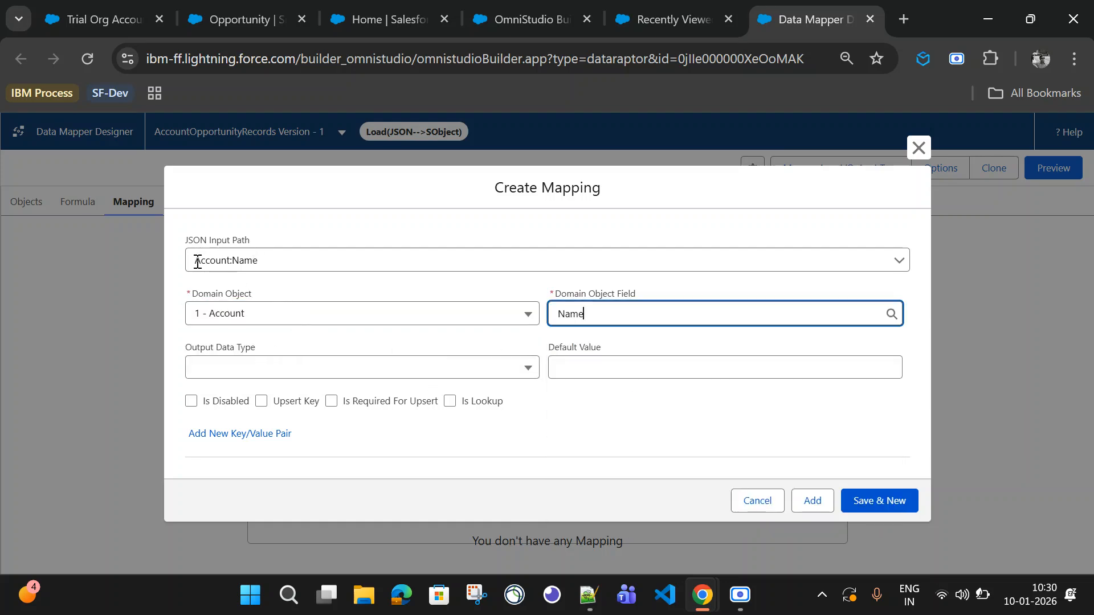
{"action": "key", "text": "alt+Tab"}
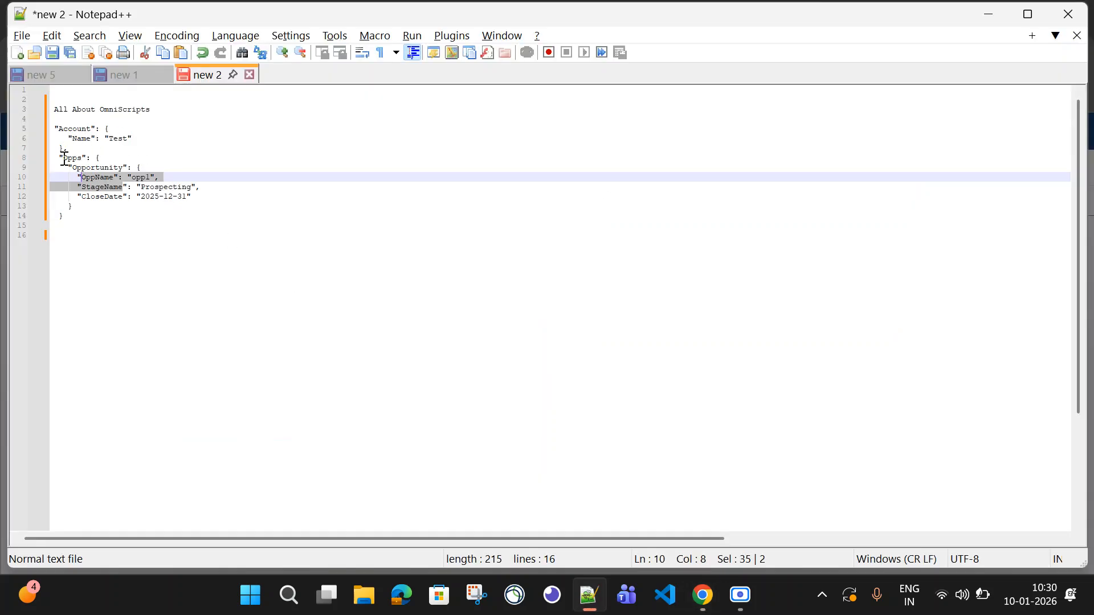
{"action": "double_click", "coordinate": [71, 159]}
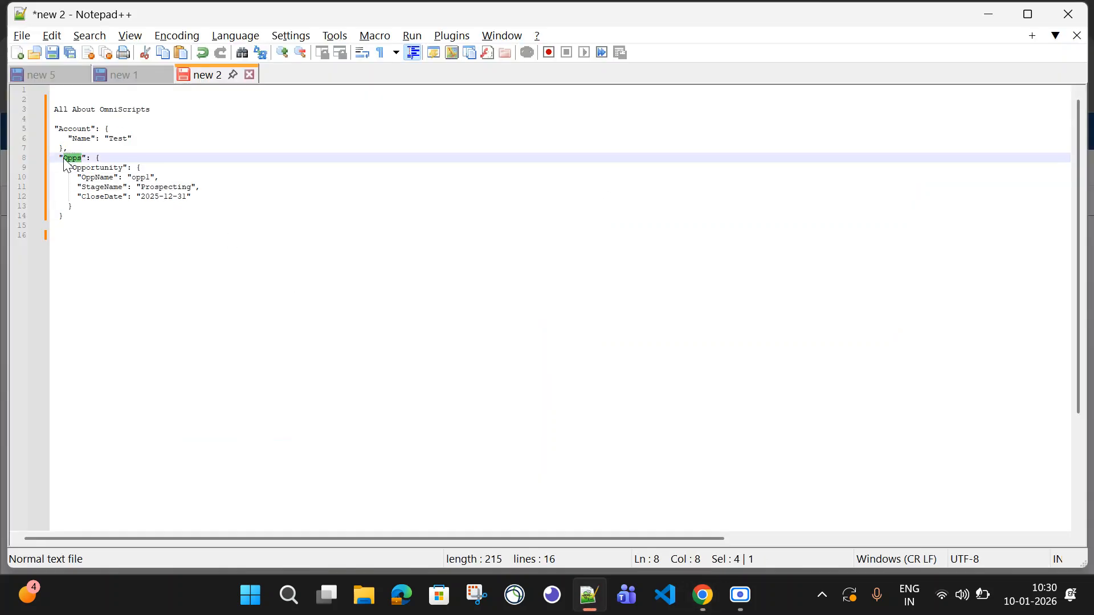
{"action": "key", "text": "alt+Tab"}
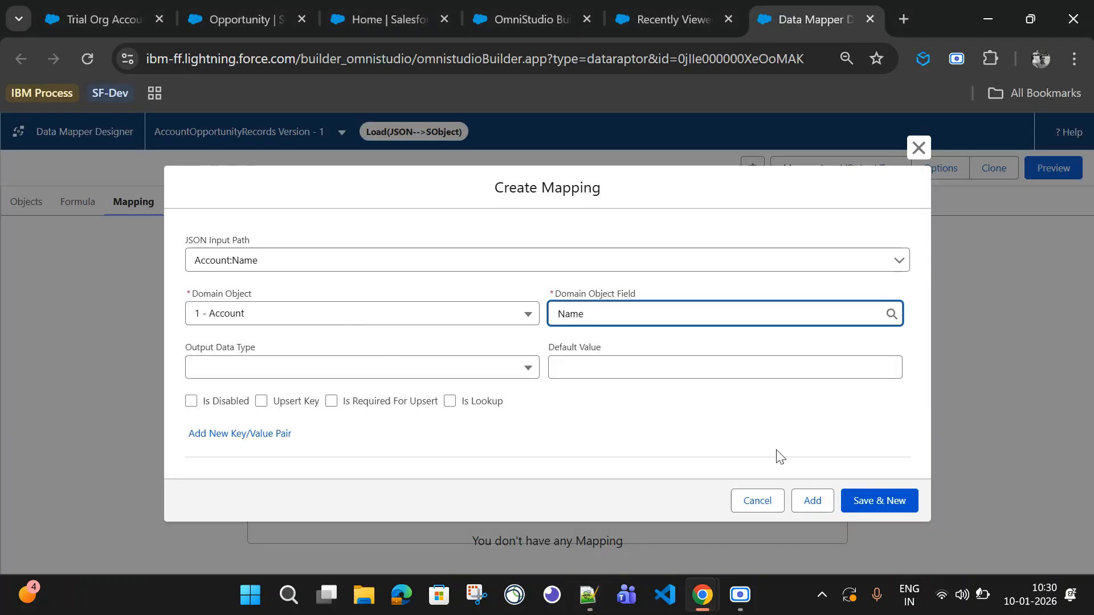
{"action": "left_click", "coordinate": [880, 504]}
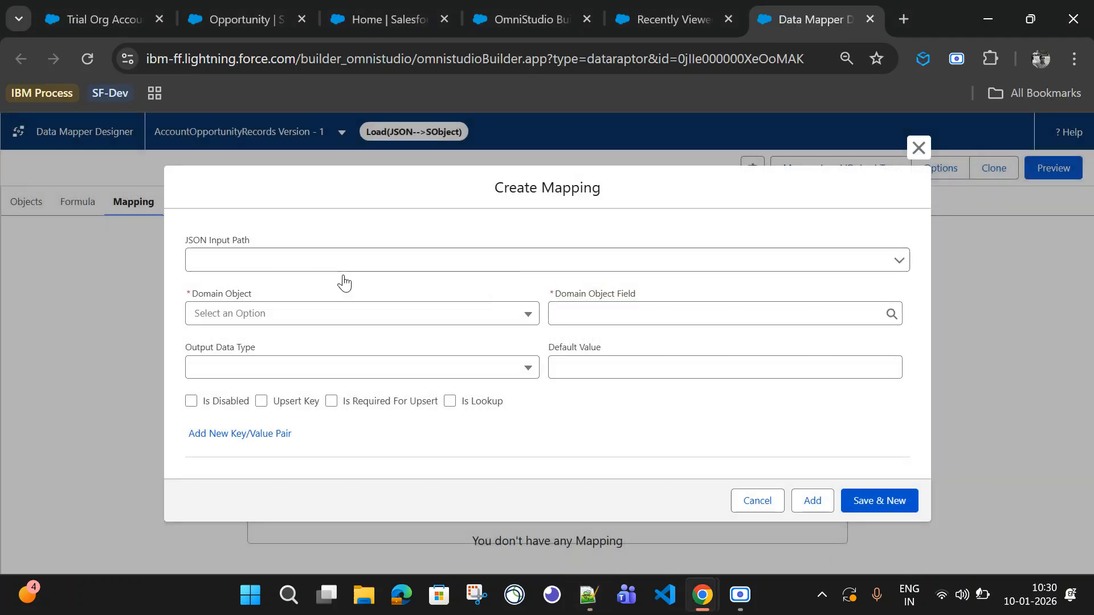
Step: Map the JSON path Opps:Opportunity:OppName to the Opportunity object's Name field and save it
{"action": "left_click", "coordinate": [242, 259]}
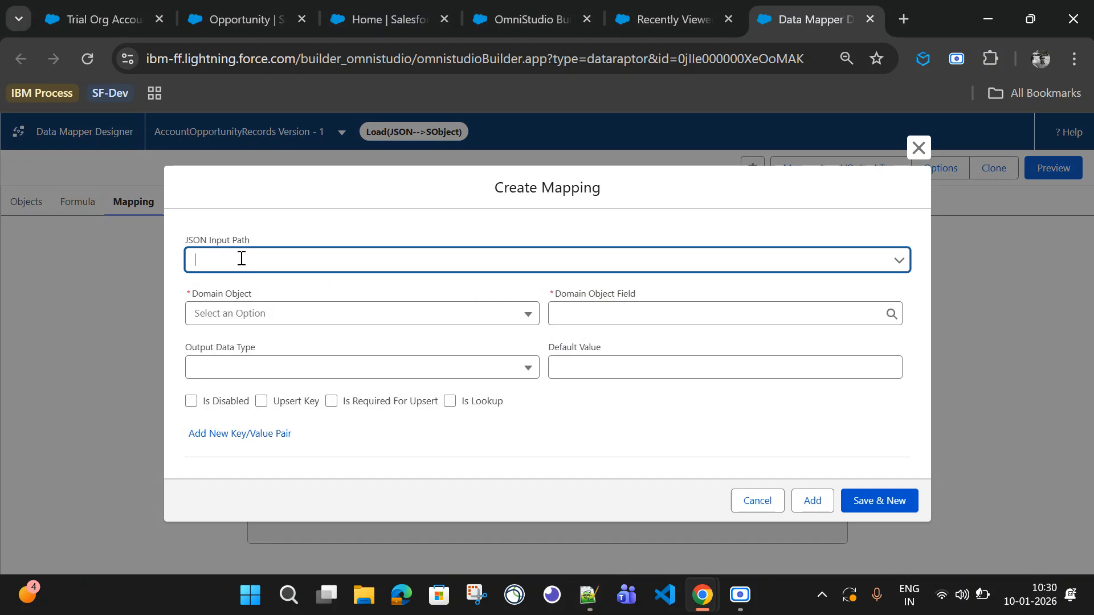
{"action": "type", "text": "Opps"}
{"action": "key", "text": "alt+Tab"}
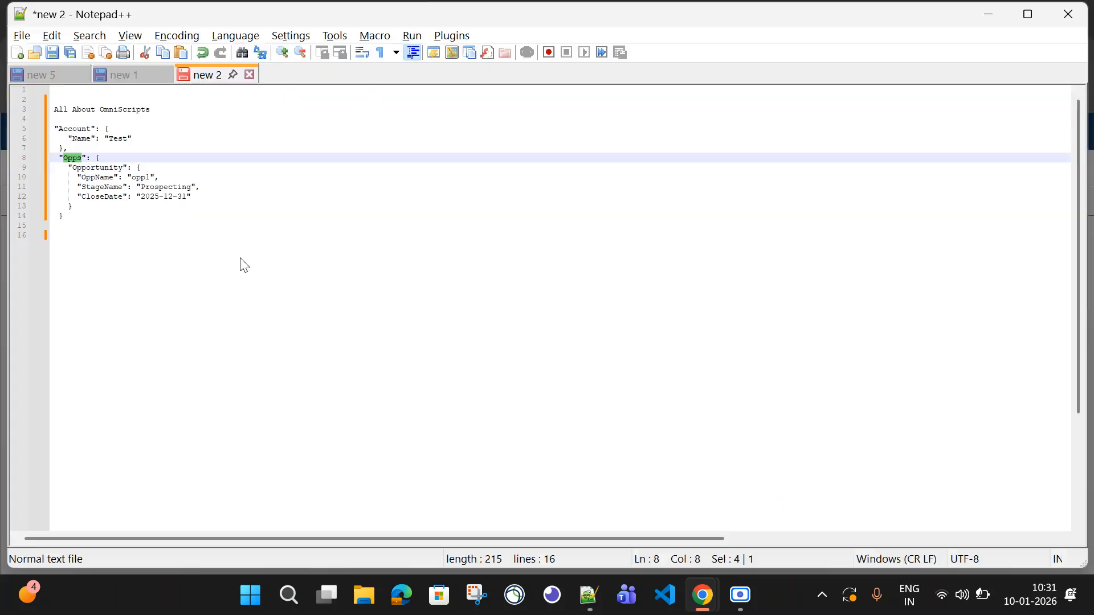
{"action": "left_click", "coordinate": [92, 167]}
{"action": "double_click", "coordinate": [94, 177]}
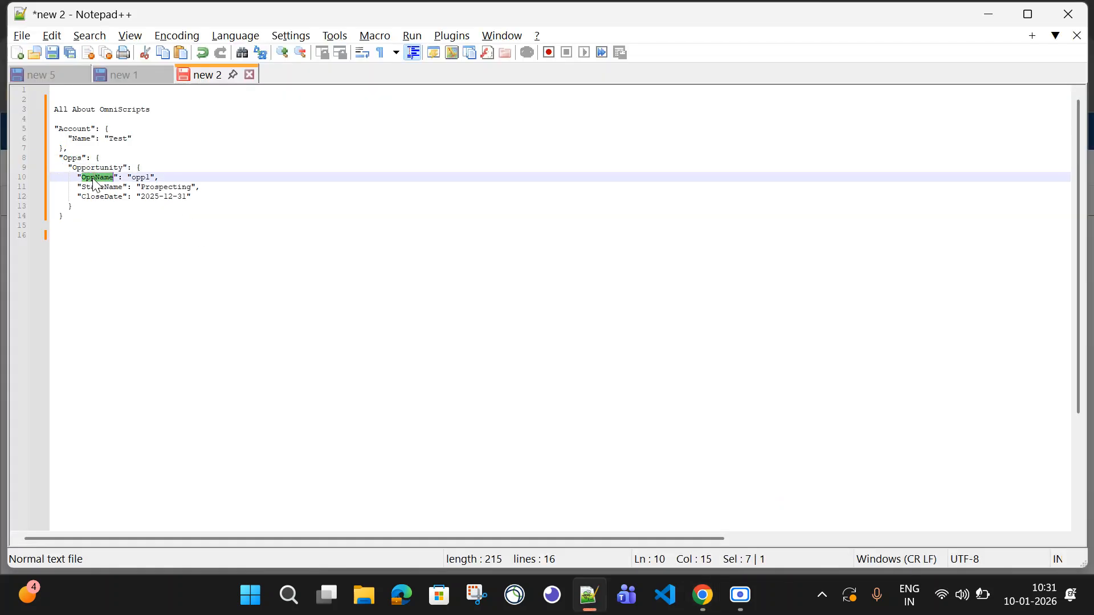
{"action": "key", "text": "ctrl+c"}
{"action": "key", "text": "alt+Tab"}
{"action": "key", "text": "ctrl+v"}
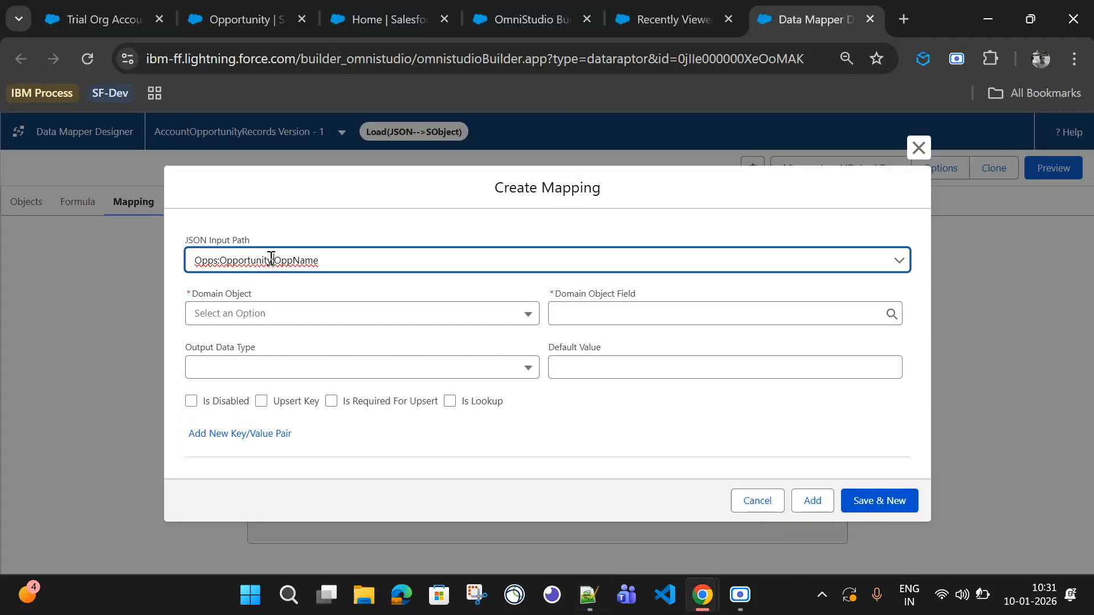
{"action": "left_click_drag", "start_coordinate": [272, 257], "coordinate": [196, 257]}
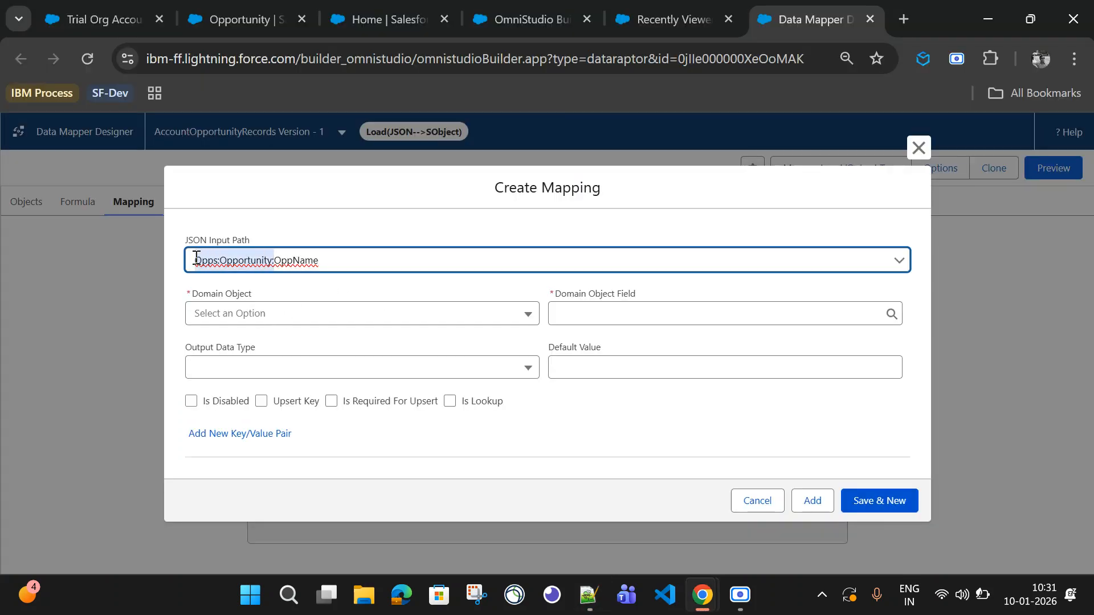
{"action": "left_click", "coordinate": [254, 314]}
{"action": "left_click", "coordinate": [261, 371]}
{"action": "left_click", "coordinate": [586, 324]}
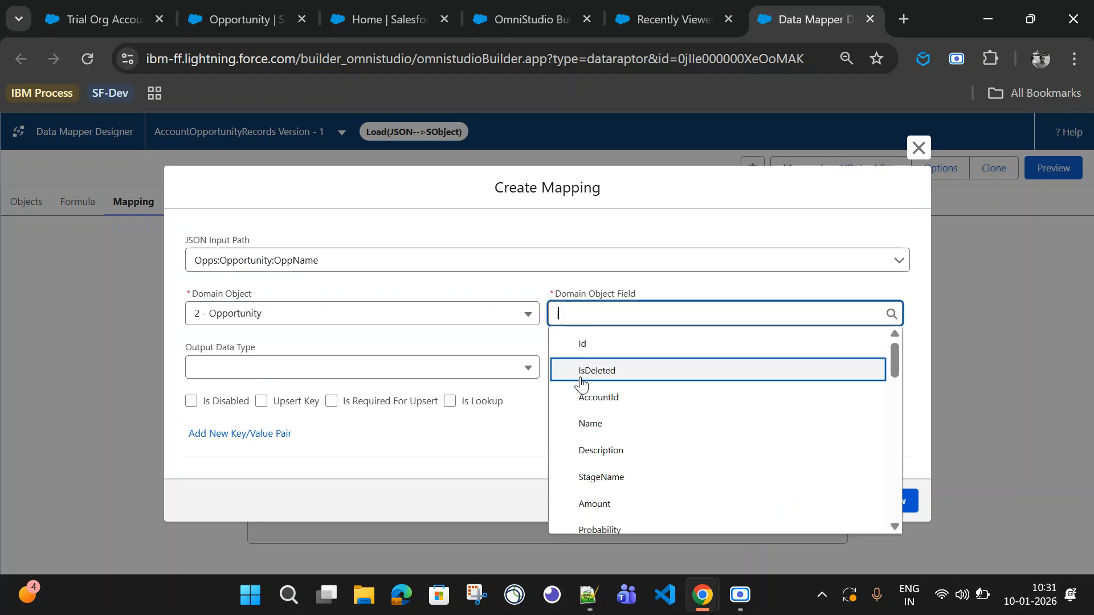
{"action": "left_click", "coordinate": [593, 421]}
{"action": "left_click", "coordinate": [875, 501]}
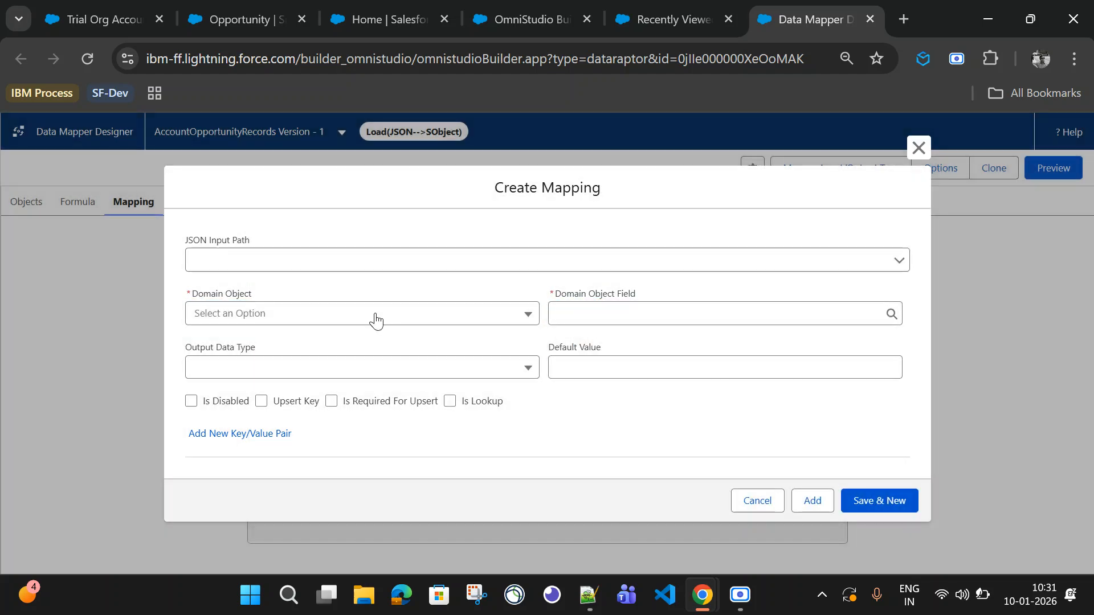
Step: Map the JSON path Opps:Opportunity:StageName to the Opportunity object's StageName field and save it
{"action": "left_click", "coordinate": [243, 260]}
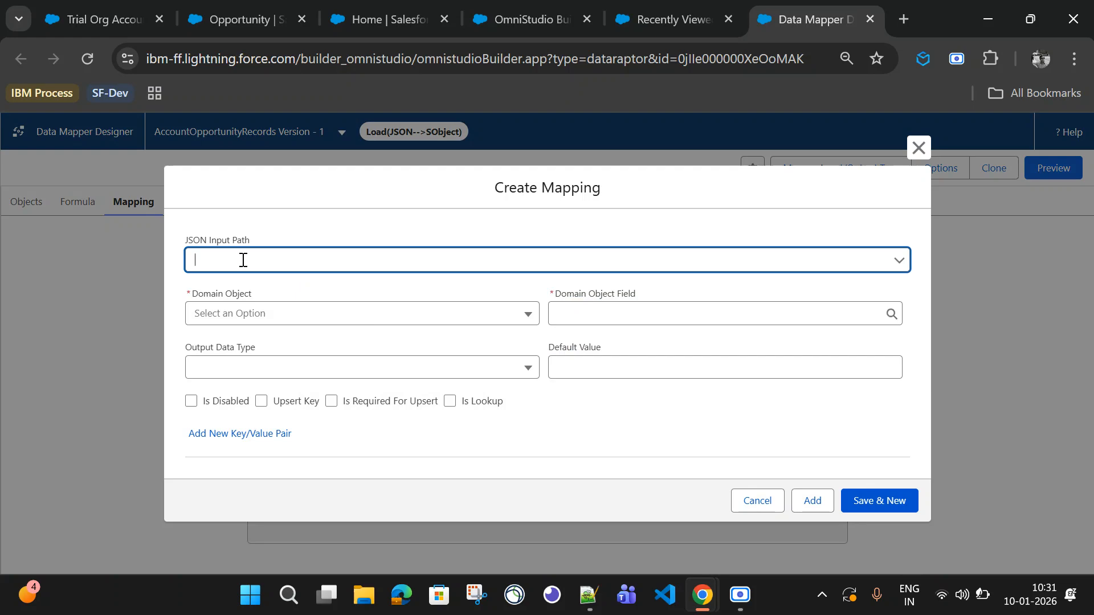
{"action": "key", "text": "ctrl+v"}
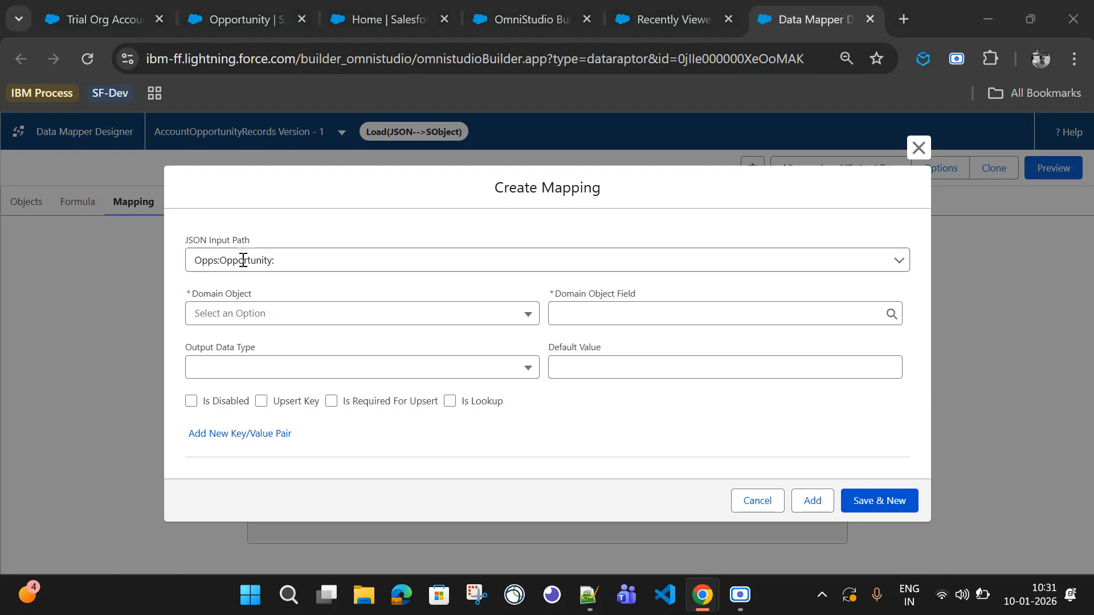
{"action": "key", "text": "alt+Tab"}
{"action": "key", "text": "alt+Tab"}
{"action": "type", "text": "S"}
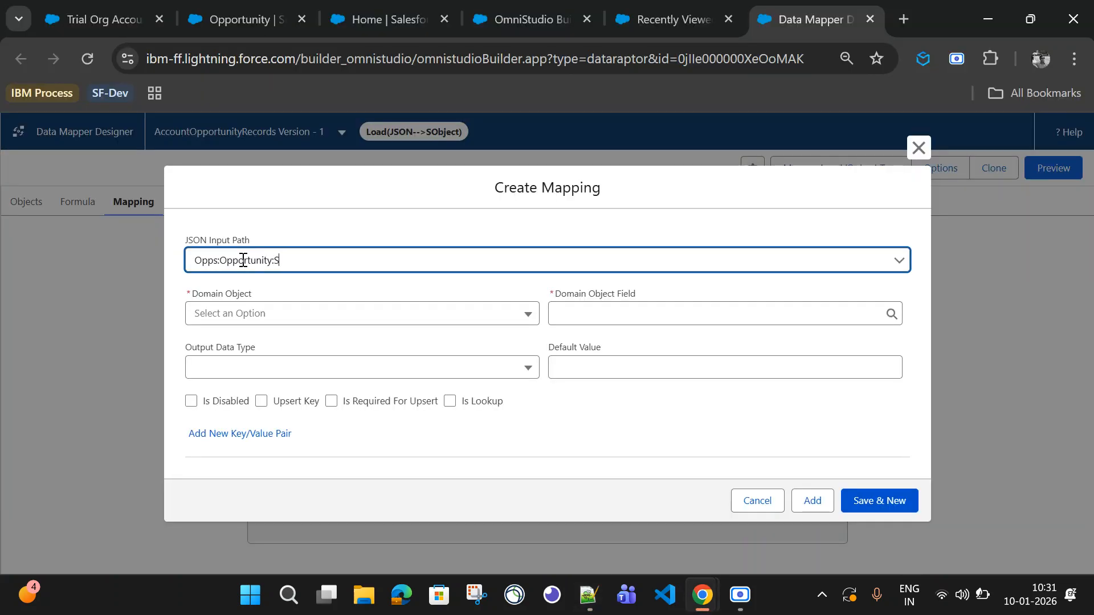
{"action": "type", "text": "tage"}
{"action": "type", "text": "B=N===="}
{"action": "key", "text": "BackSpace"}
{"action": "key", "text": "BackSpace"}
{"action": "key", "text": "BackSpace"}
{"action": "key", "text": "BackSpace"}
{"action": "key", "text": "BackSpace"}
{"action": "key", "text": "BackSpace"}
{"action": "key", "text": "BackSpace"}
{"action": "left_click", "coordinate": [250, 316]}
{"action": "left_click", "coordinate": [279, 376]}
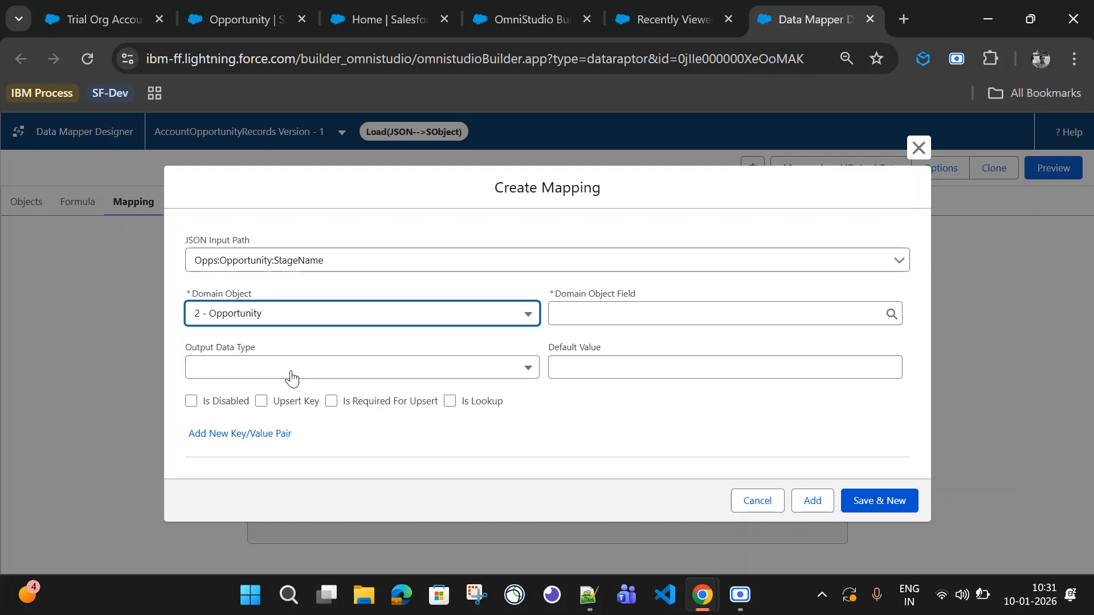
{"action": "left_click", "coordinate": [597, 317]}
{"action": "left_click", "coordinate": [624, 478]}
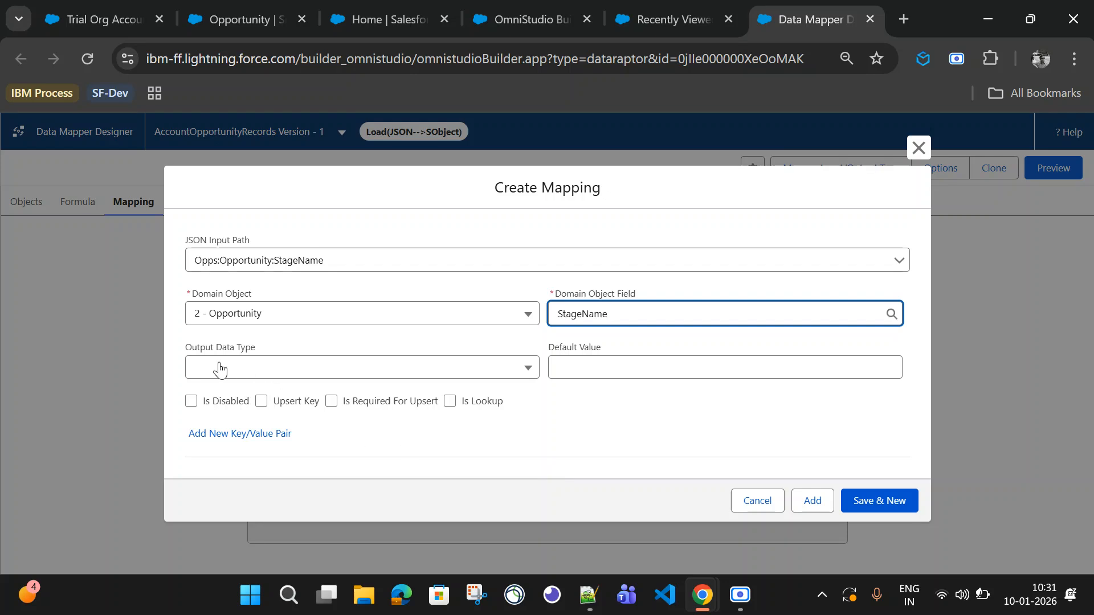
{"action": "left_click", "coordinate": [890, 511]}
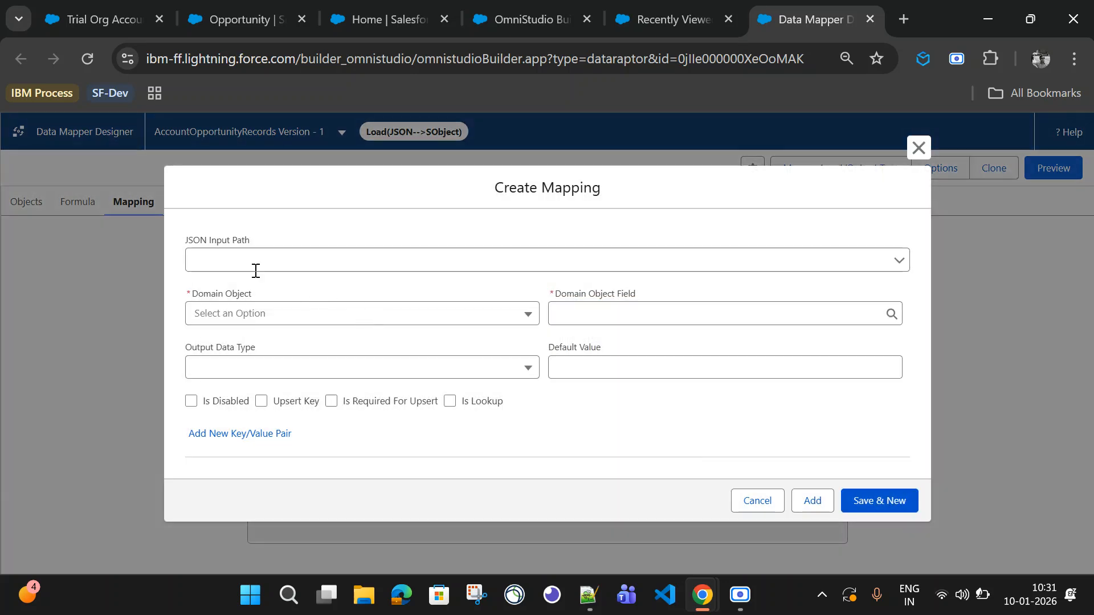
Step: Map the JSON path Opps:Opportunity:CloseDate to the Opportunity object's CloseDate field and save it
{"action": "left_click", "coordinate": [249, 258]}
{"action": "type", "text": "Opps:Opportunity:"}
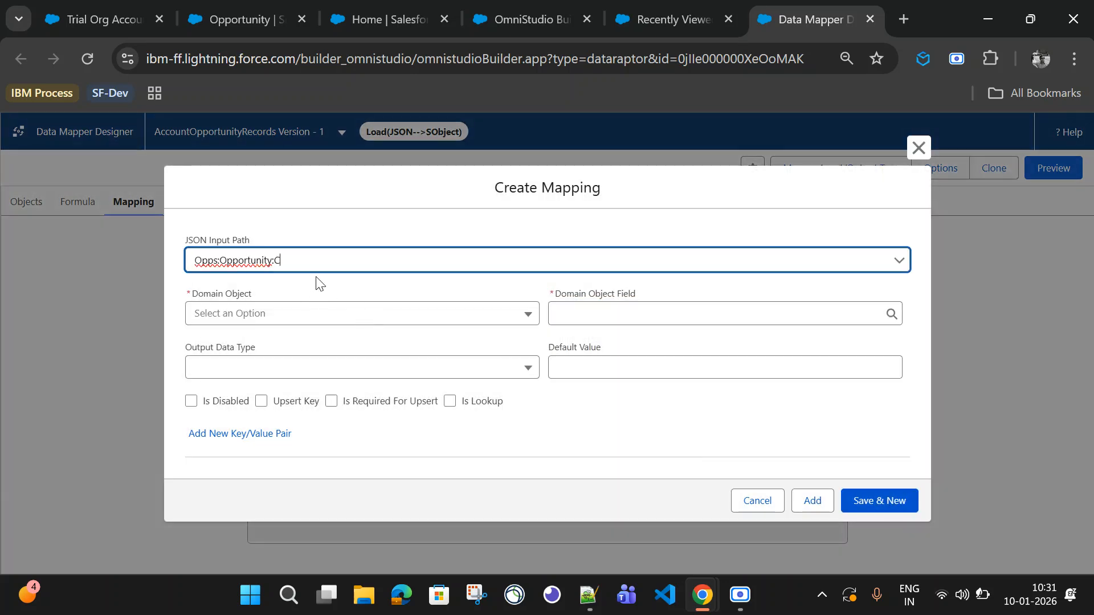
{"action": "type", "text": "CloseDate"}
{"action": "left_click", "coordinate": [305, 315]}
{"action": "left_click", "coordinate": [302, 372]}
{"action": "left_click", "coordinate": [567, 315]}
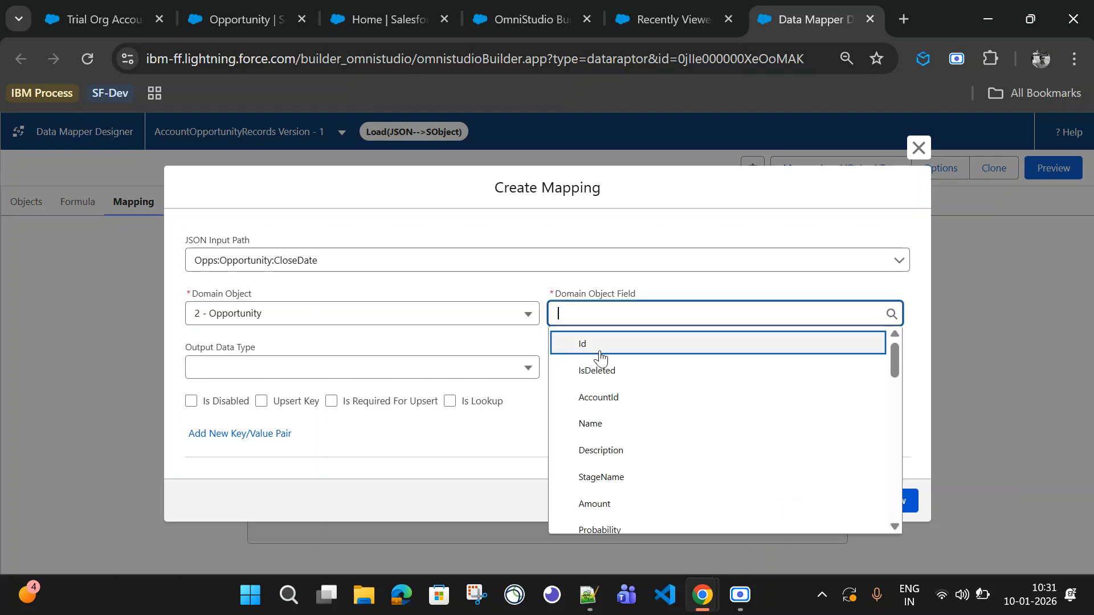
{"action": "scroll", "coordinate": [614, 498], "scroll_direction": "down", "scroll_amount": 2}
{"action": "scroll", "coordinate": [614, 498], "scroll_direction": "down", "scroll_amount": 1}
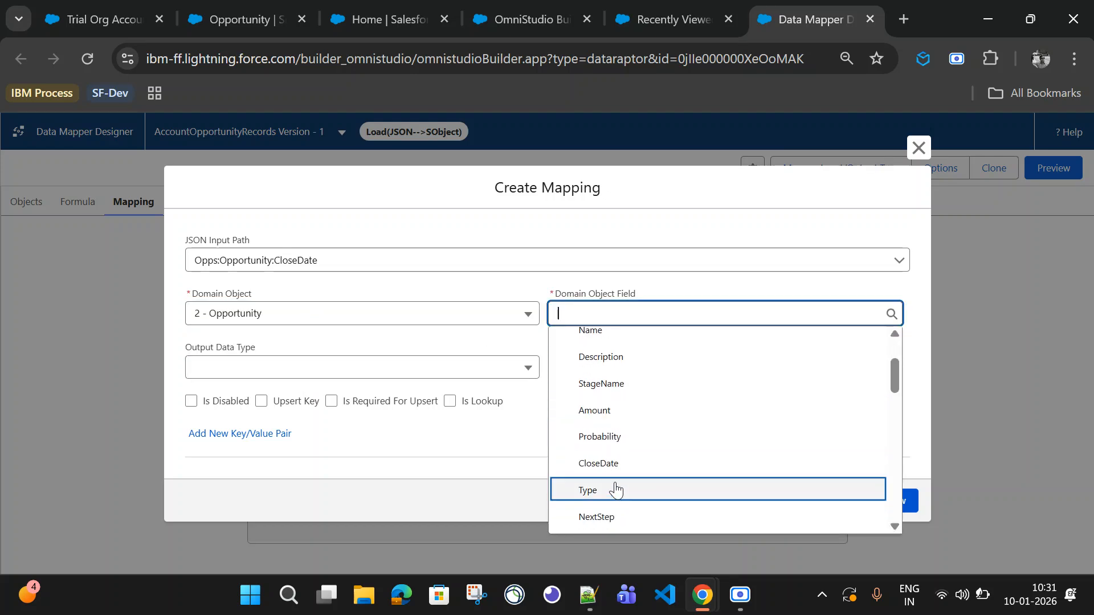
{"action": "left_click", "coordinate": [616, 464]}
{"action": "left_click", "coordinate": [576, 312]}
{"action": "double_click", "coordinate": [577, 313]}
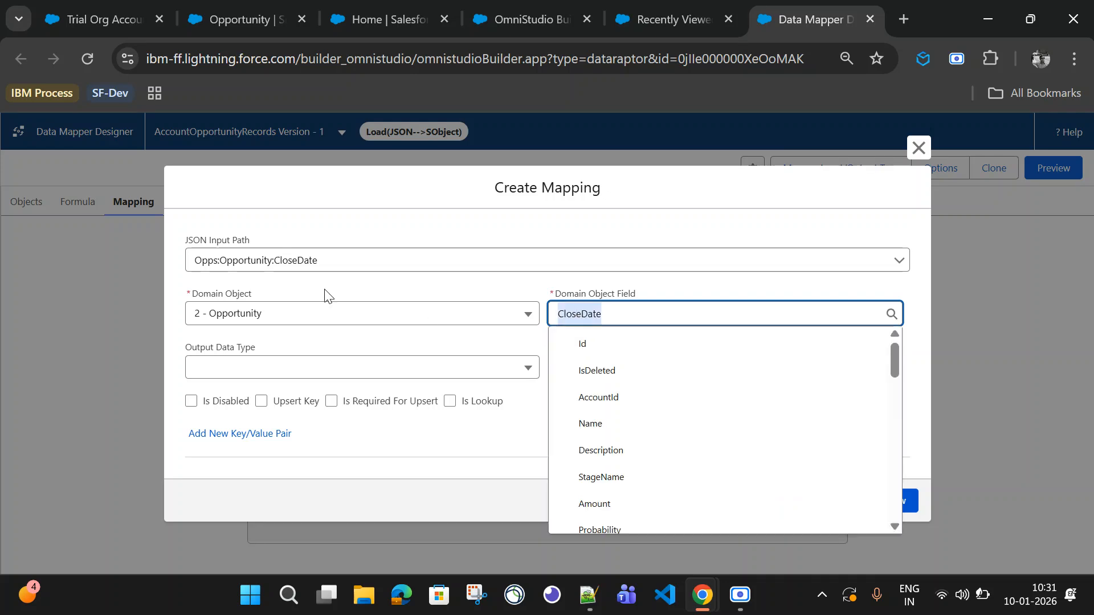
{"action": "left_click", "coordinate": [397, 349]}
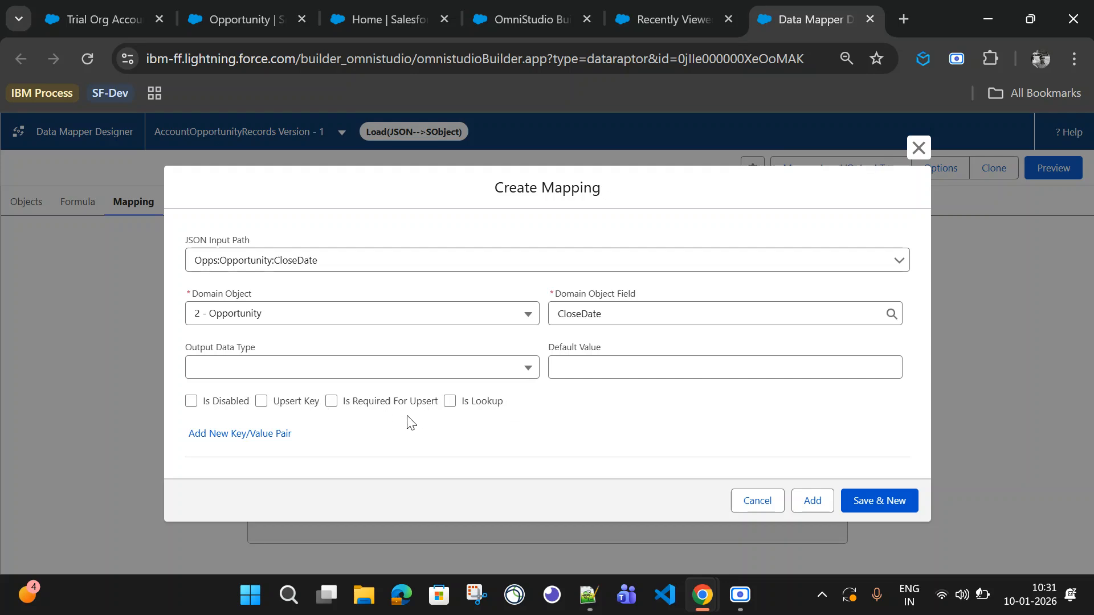
{"action": "left_click", "coordinate": [813, 501]}
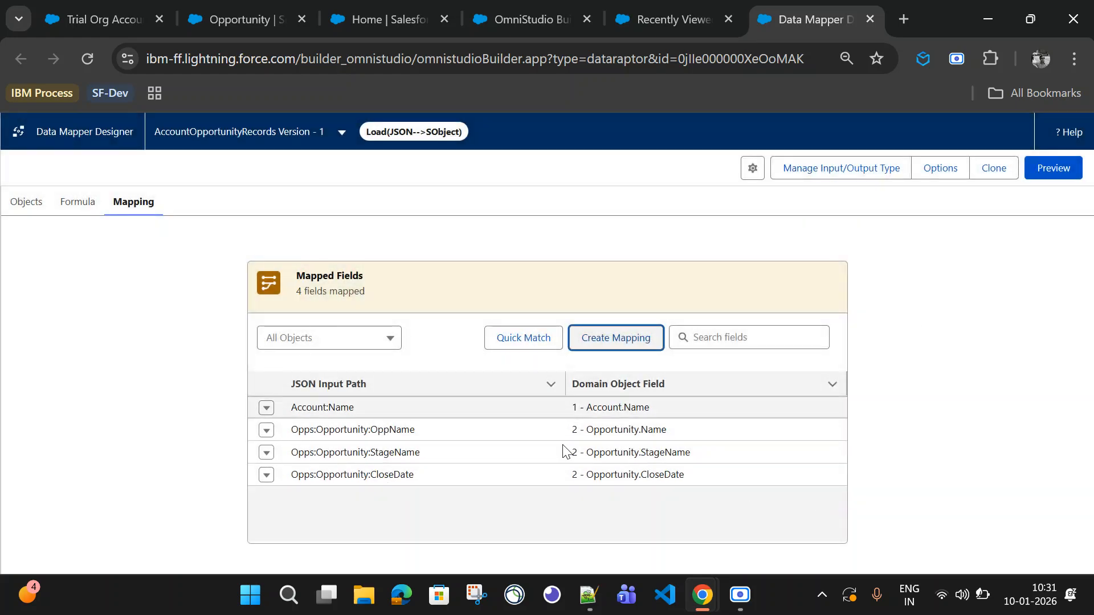
Step: Open the Data Mapper preview and paste the sample Account and Opps JSON copied from the text editor as input
{"action": "left_click", "coordinate": [1063, 174]}
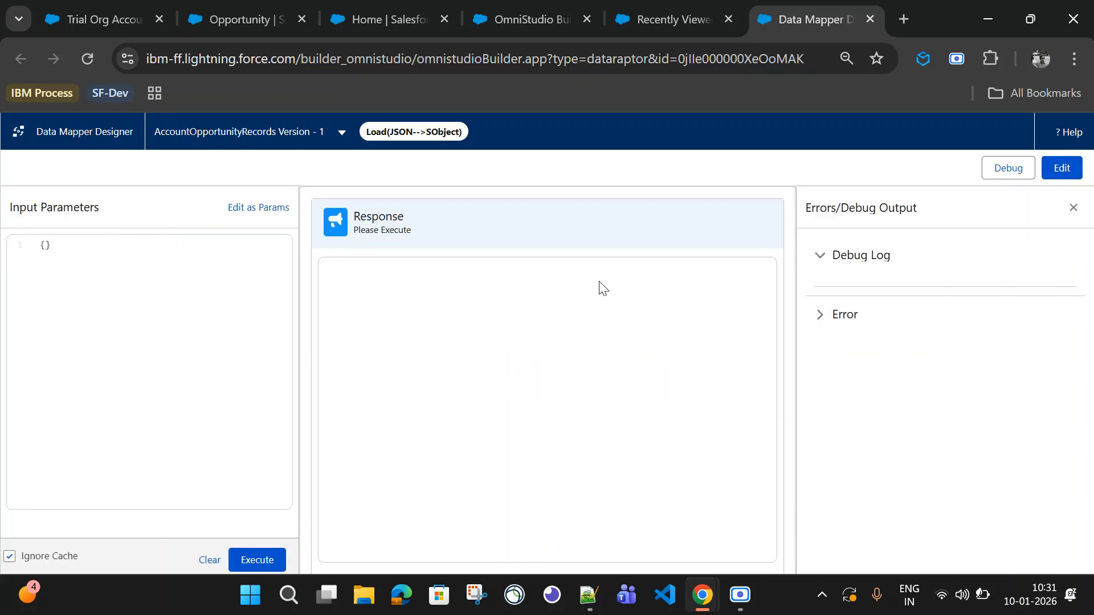
{"action": "left_click", "coordinate": [589, 595]}
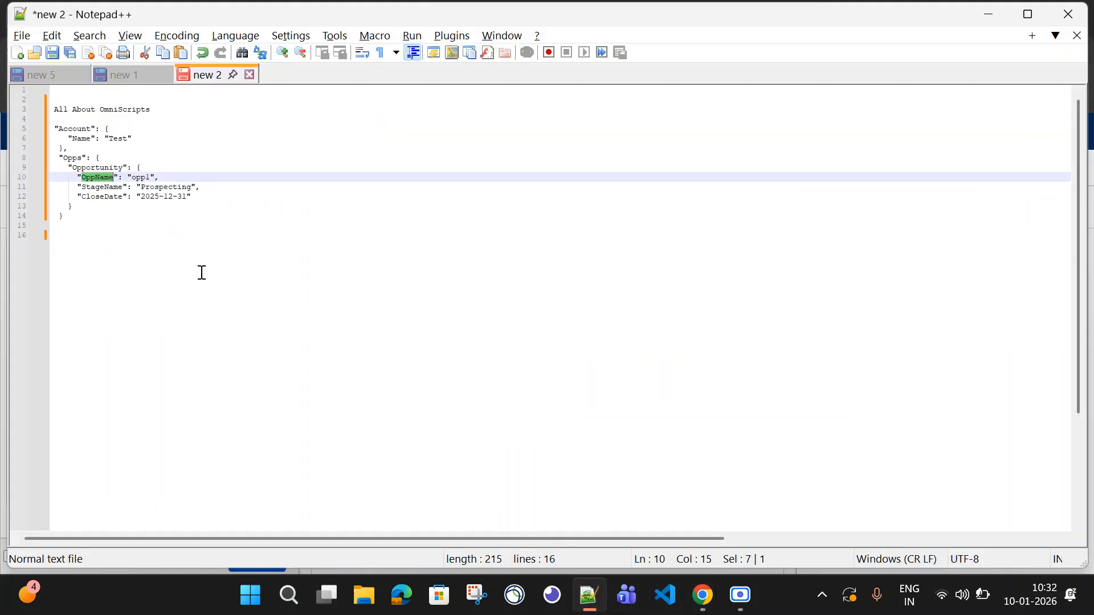
{"action": "mouse_move", "coordinate": [56, 123]}
{"action": "left_mouse_down"}
{"action": "mouse_move", "coordinate": [91, 232]}
{"action": "mouse_move", "coordinate": [68, 226]}
{"action": "mouse_move", "coordinate": [52, 118]}
{"action": "mouse_move", "coordinate": [56, 130]}
{"action": "left_mouse_up"}
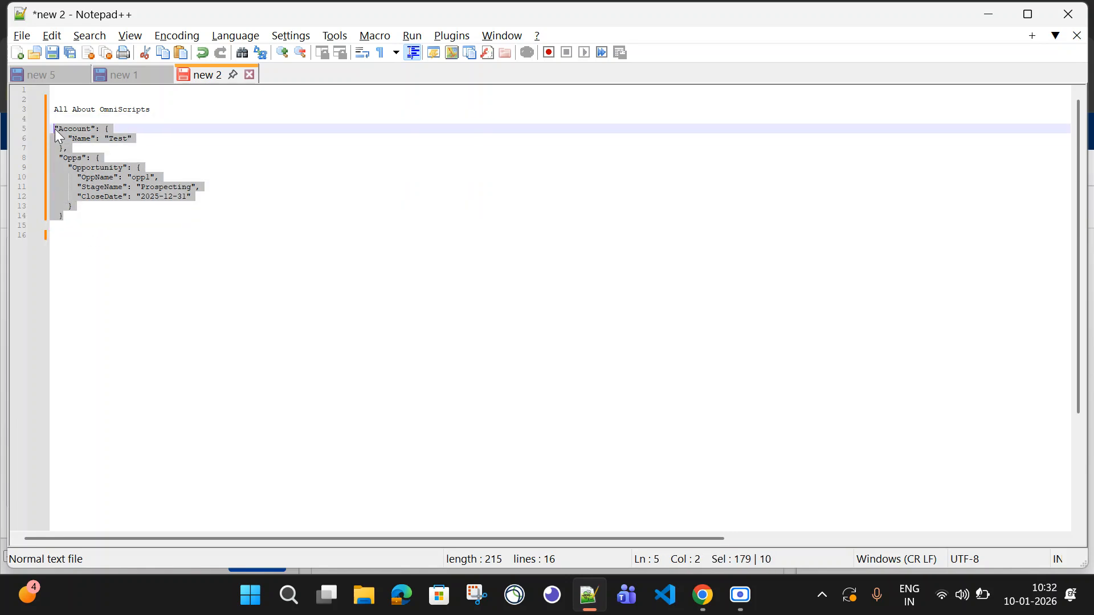
{"action": "key", "text": "alt+Tab"}
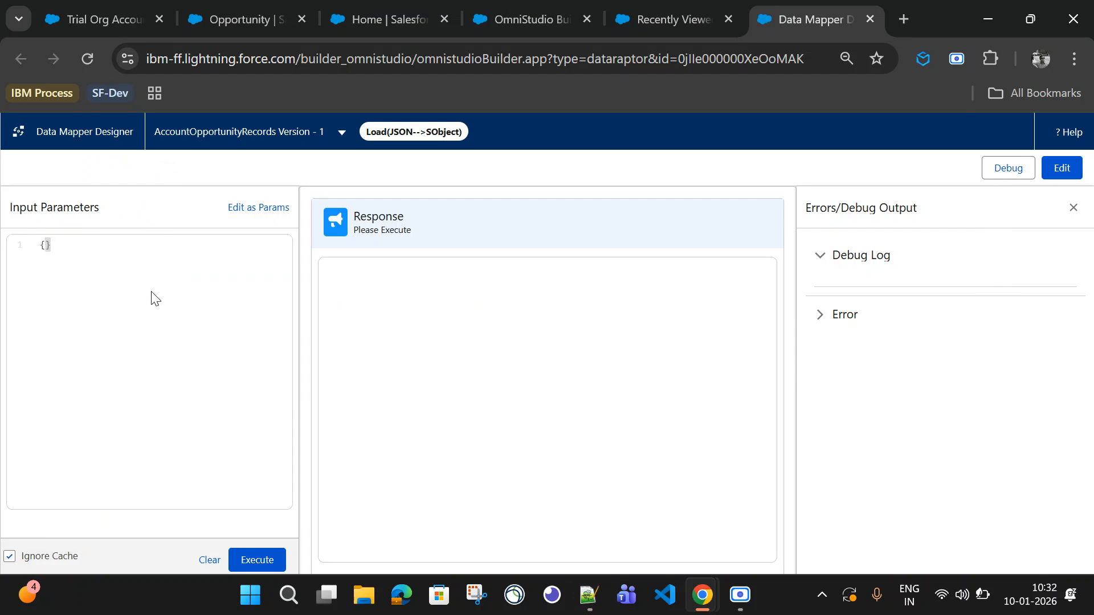
{"action": "key", "text": "Return"}
{"action": "type", "text": "\"Account\": {     \"Name\": \"Test\"   },   \"Opps\": {     \"Opportunity\": {       \"OppName\": \"opp1\",       \"StageName\": \"Prospecting\",       \"CloseDate\": \"2025-12-31\"     }   }"}
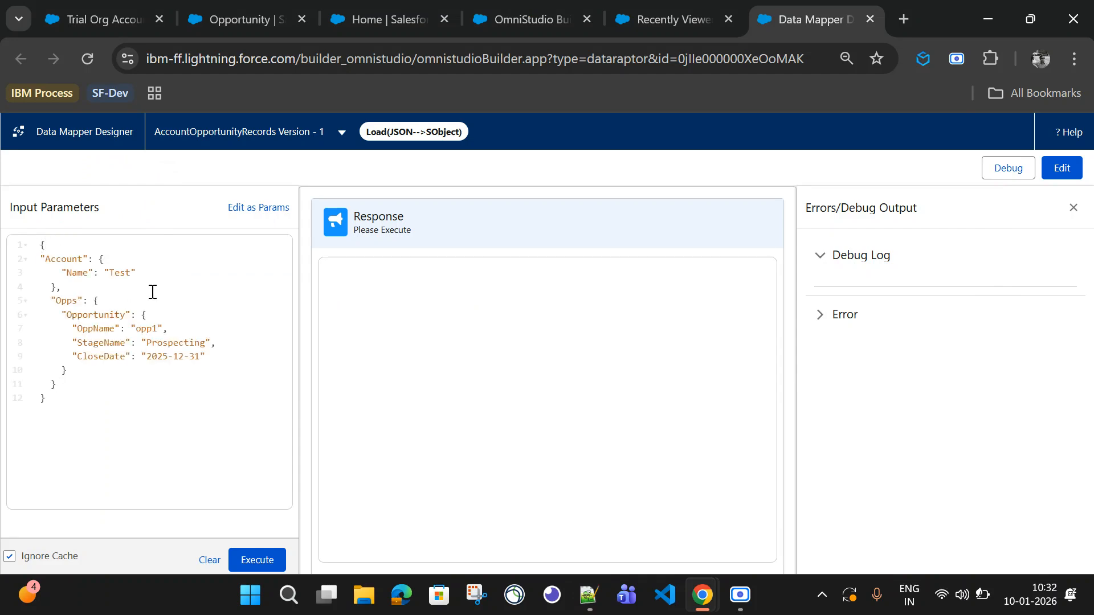
Step: Change the account name to TestOpp Create HandsOn and OppName to opp1 New, then execute the preview
{"action": "left_click", "coordinate": [132, 268]}
{"action": "type", "text": "Opp Create"}
{"action": "type", "text": " Handa"}
{"action": "type", "text": "ew"}
{"action": "left_click", "coordinate": [251, 566]}
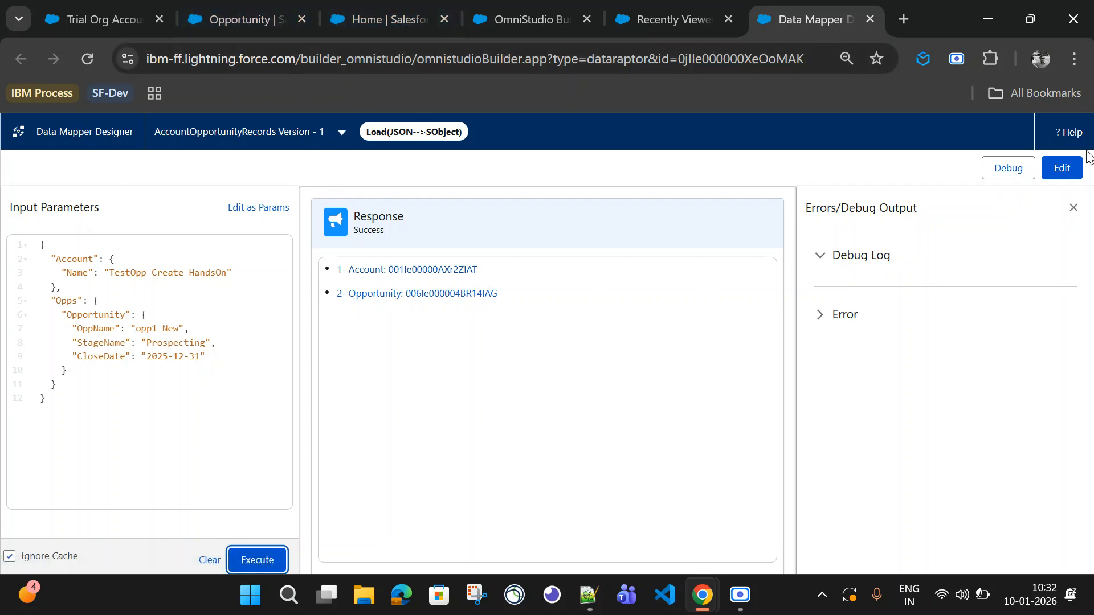
{"action": "left_click", "coordinate": [1063, 171]}
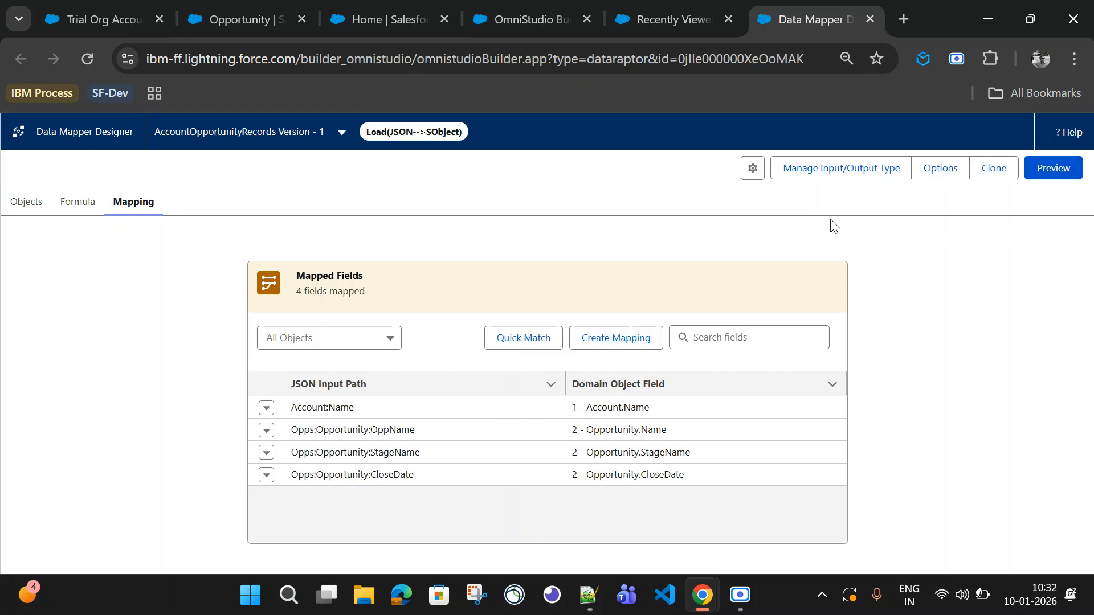
{"action": "left_click", "coordinate": [26, 203]}
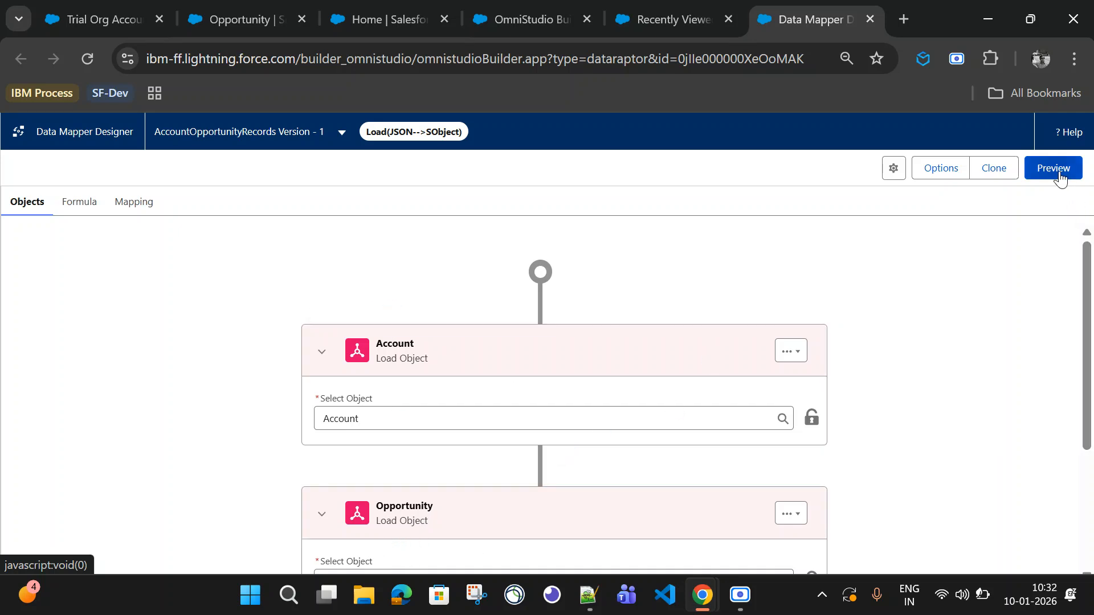
{"action": "left_click", "coordinate": [932, 172]}
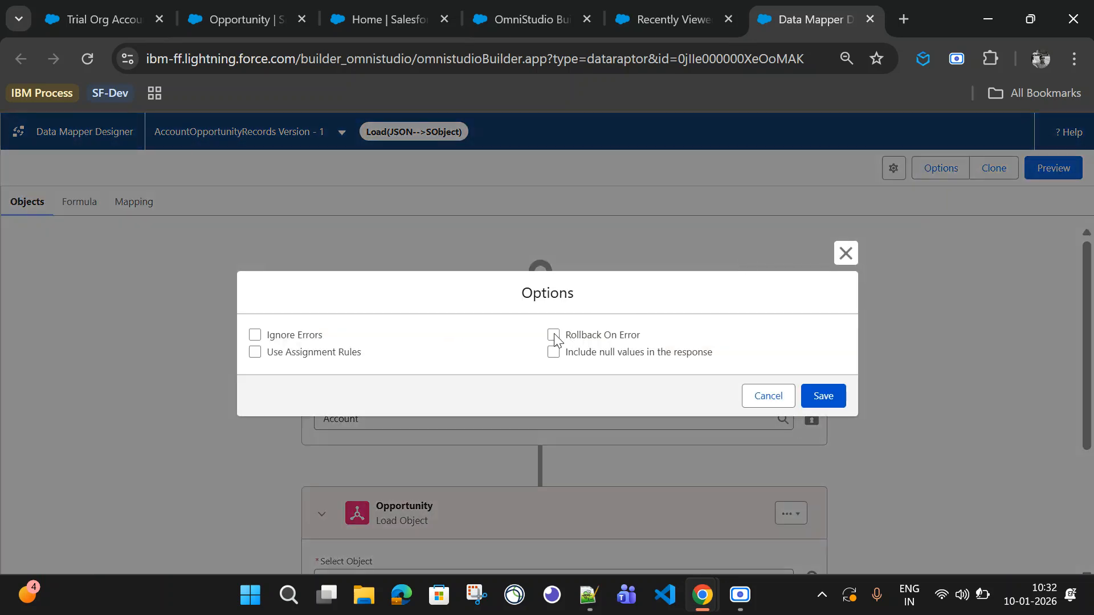
{"action": "left_click", "coordinate": [554, 336]}
{"action": "left_click", "coordinate": [768, 397]}
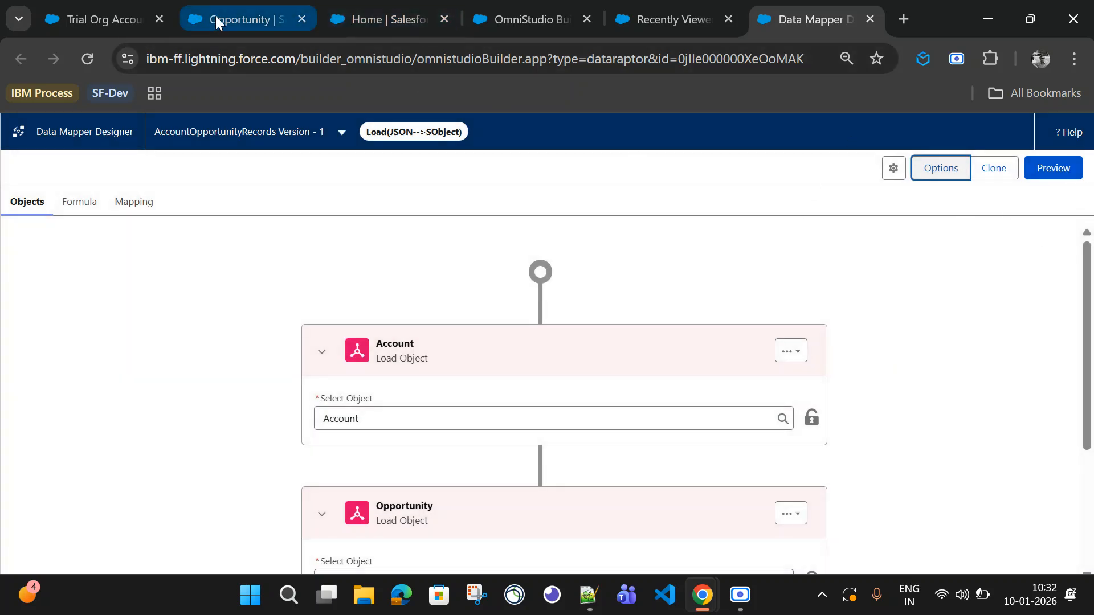
Step: Add a Data Mapper Post Action below the Opportunities step of the AccountCaseCreation OmniScript
{"action": "left_click", "coordinate": [541, 19]}
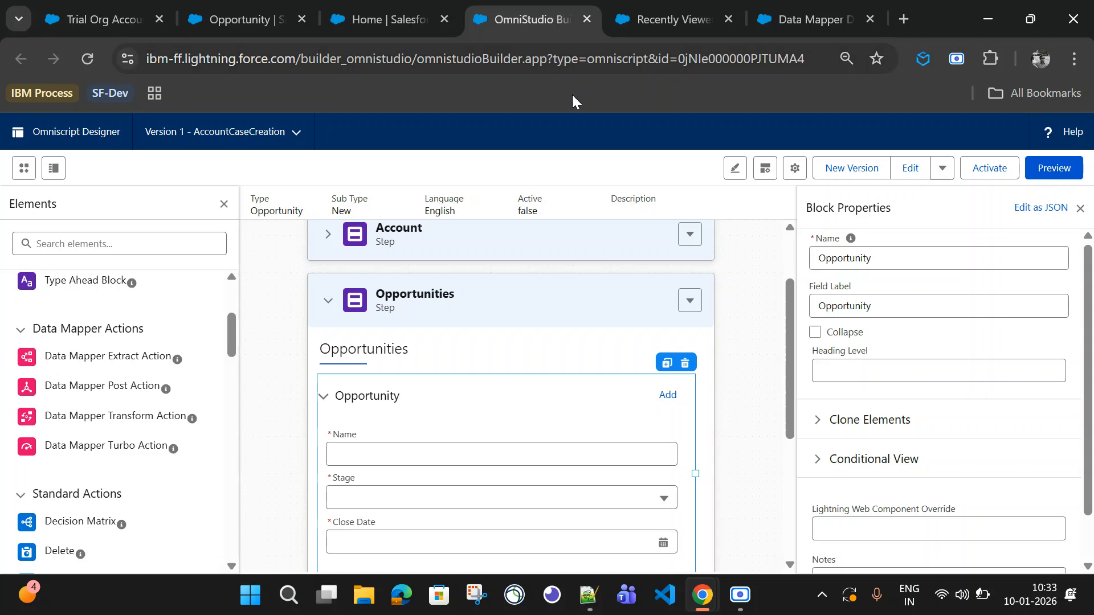
{"action": "scroll", "coordinate": [507, 389], "scroll_direction": "down", "scroll_amount": 3}
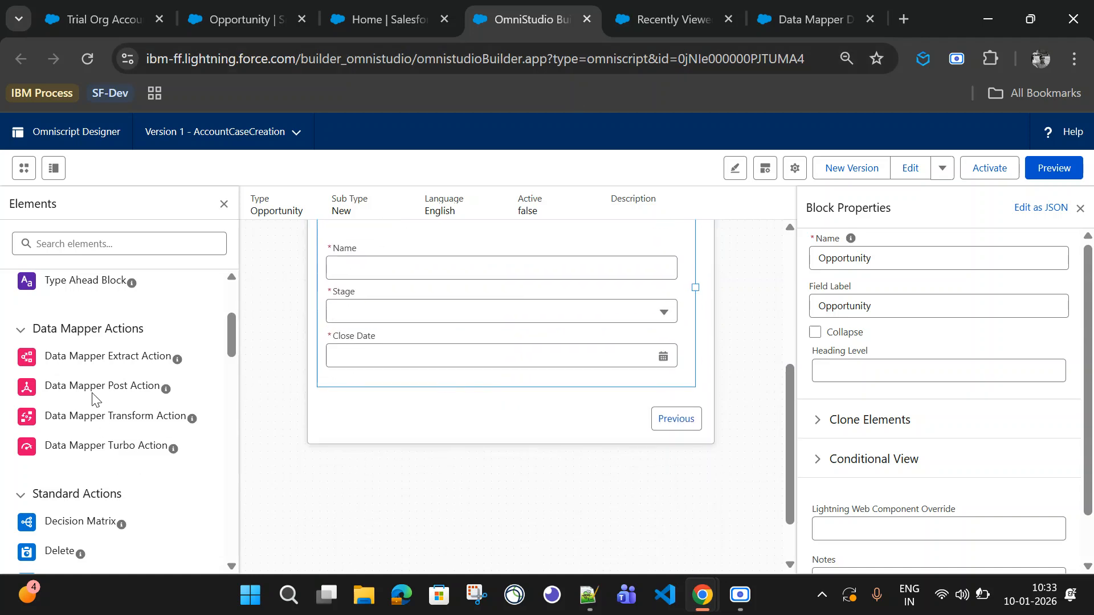
{"action": "left_click_drag", "start_coordinate": [94, 397], "coordinate": [402, 470]}
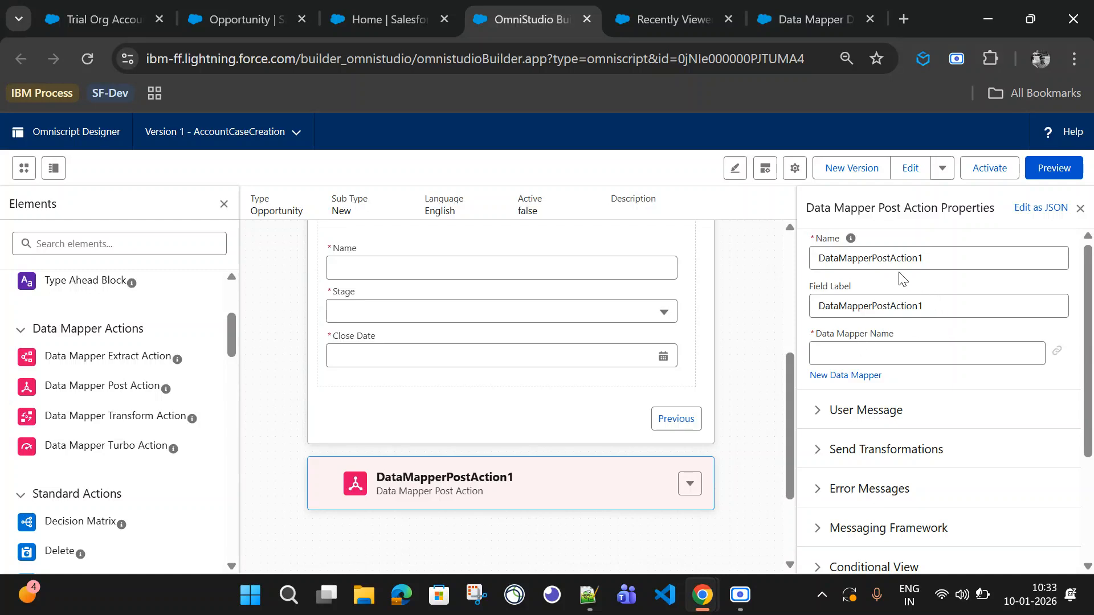
Step: Set the Data Mapper Post Action's field label to Save
{"action": "left_click", "coordinate": [930, 261]}
{"action": "left_click", "coordinate": [937, 305]}
{"action": "left_click_drag", "start_coordinate": [937, 306], "coordinate": [829, 307]}
{"action": "type", "text": "Save"}
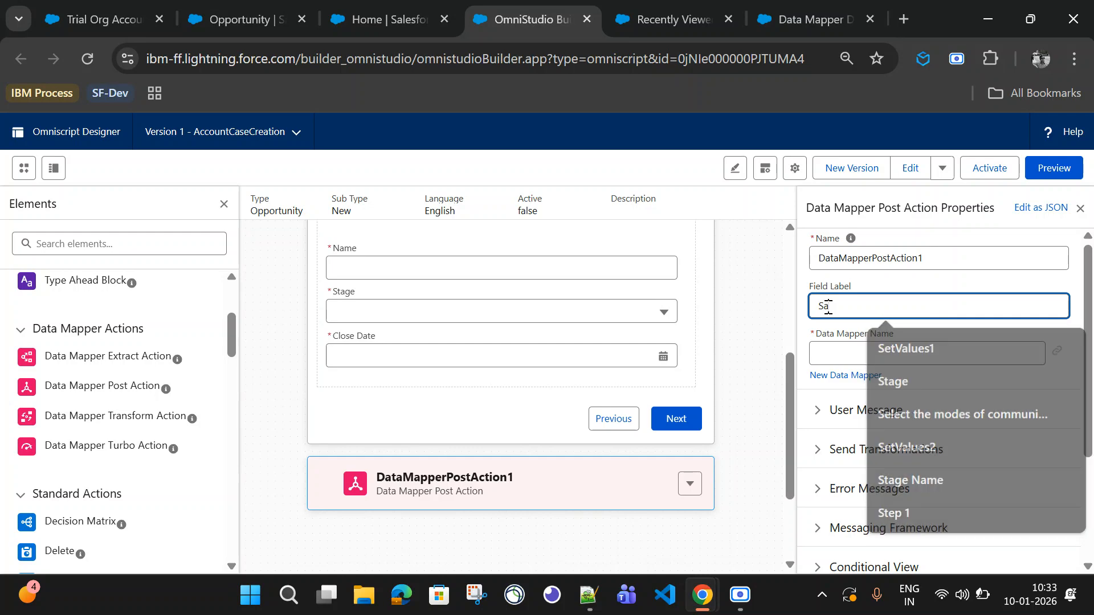
{"action": "left_click", "coordinate": [845, 374]}
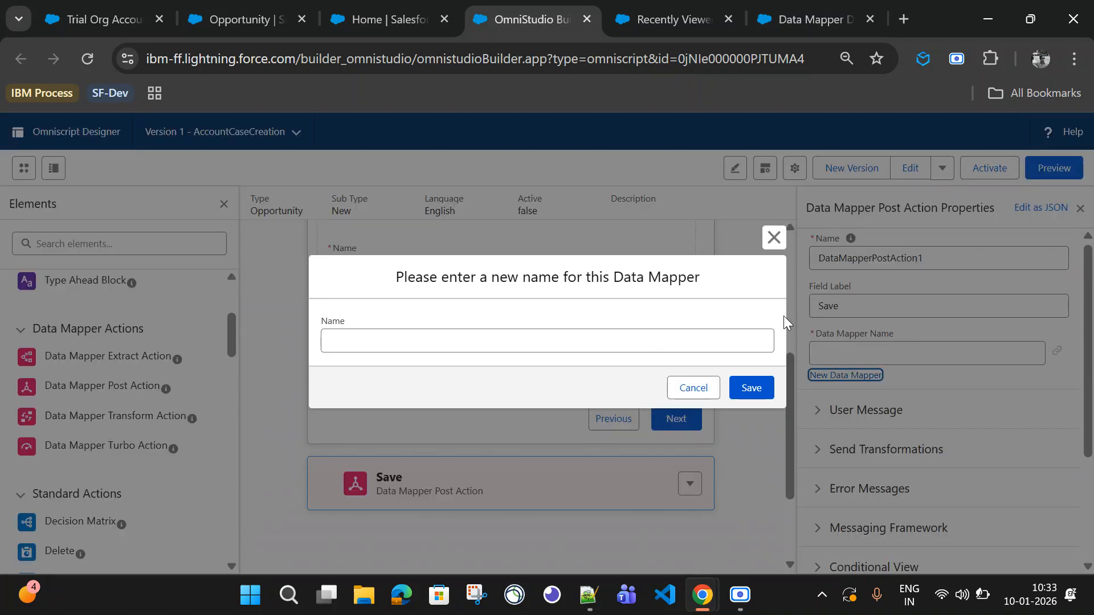
{"action": "left_click", "coordinate": [773, 240]}
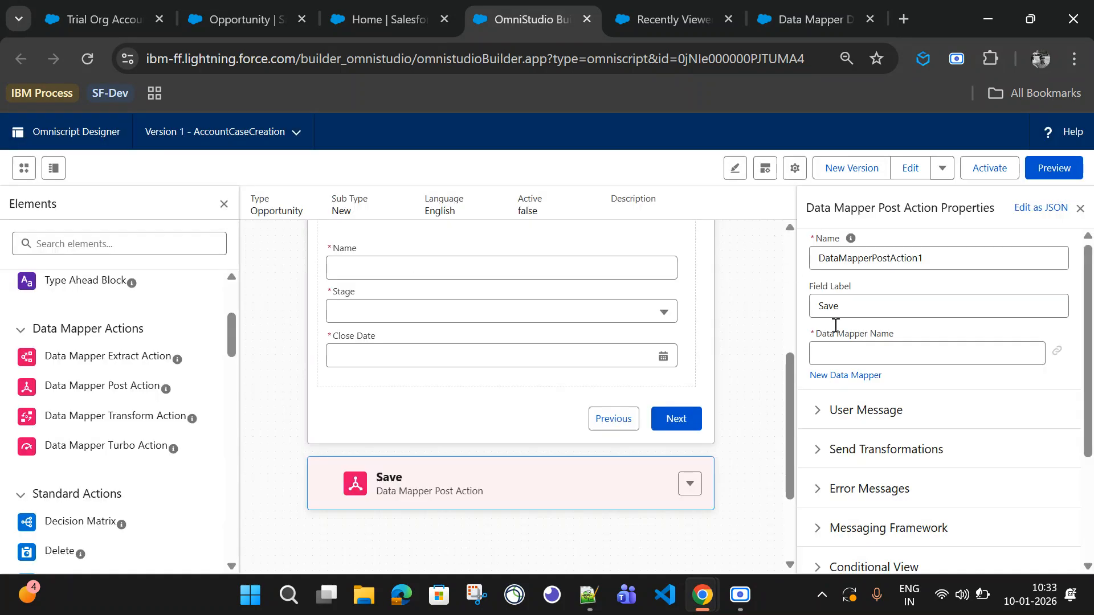
Step: Select AccountOpportunityRecords as the Data Mapper for the Save action
{"action": "left_click", "coordinate": [877, 360]}
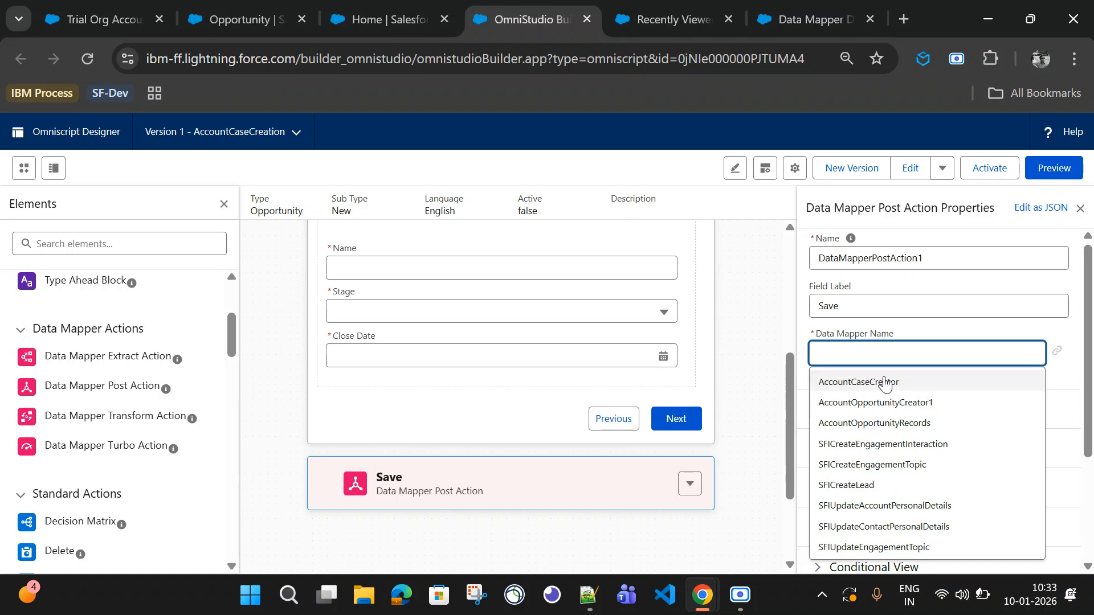
{"action": "left_click", "coordinate": [894, 423]}
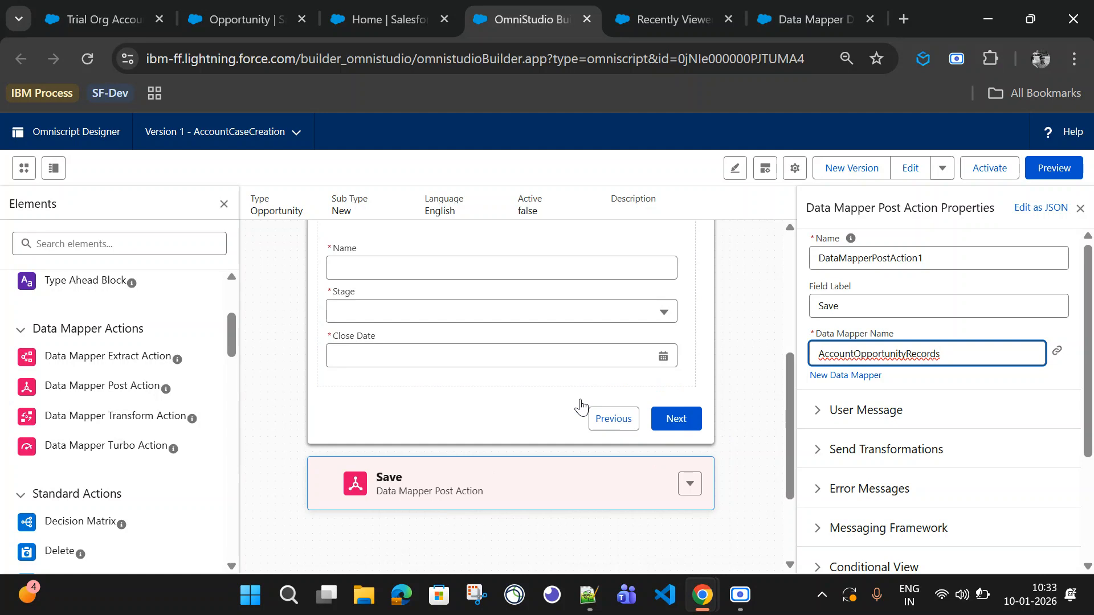
{"action": "left_click", "coordinate": [759, 353]}
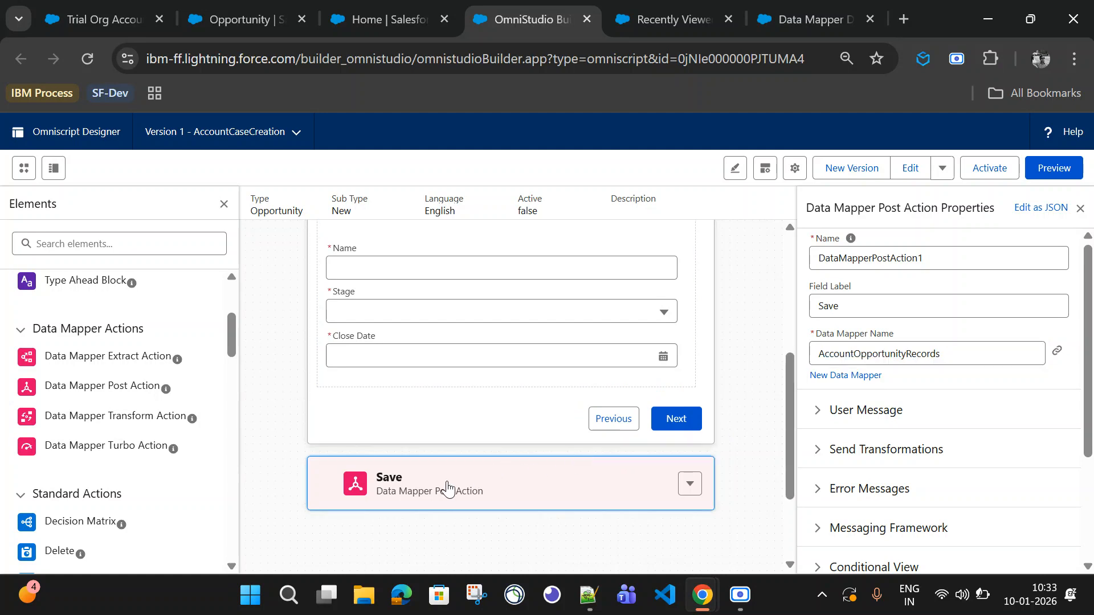
Step: Move the Save action into the Opportunities step under Close Date and shrink its width
{"action": "mouse_move", "coordinate": [448, 489]}
{"action": "left_mouse_down"}
{"action": "mouse_move", "coordinate": [430, 473]}
{"action": "mouse_move", "coordinate": [415, 480]}
{"action": "mouse_move", "coordinate": [398, 390]}
{"action": "mouse_move", "coordinate": [395, 399]}
{"action": "left_mouse_up"}
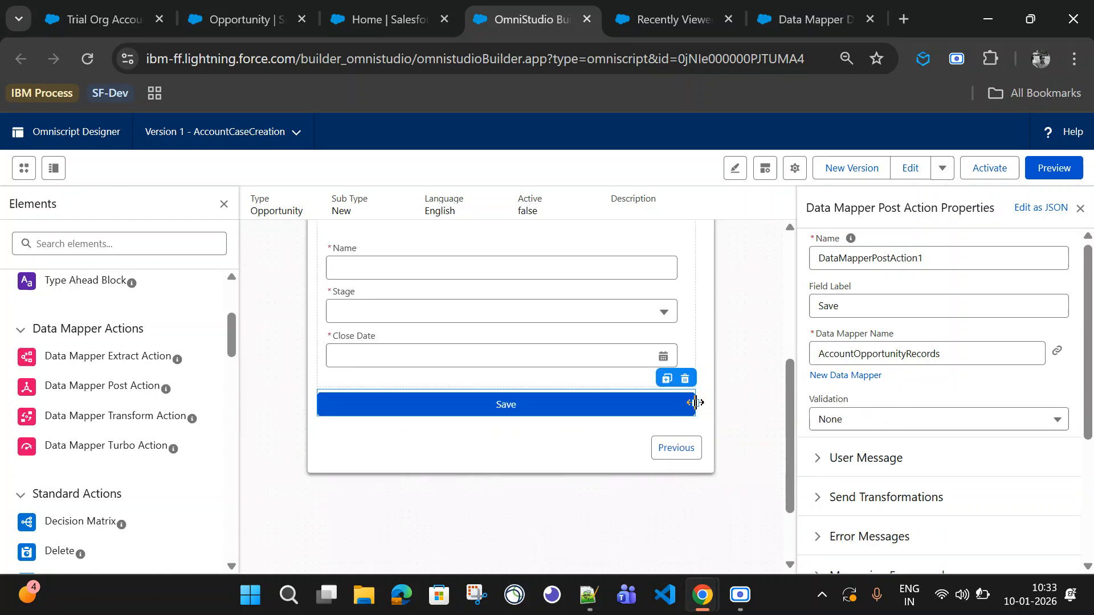
{"action": "left_click_drag", "start_coordinate": [695, 402], "coordinate": [413, 409]}
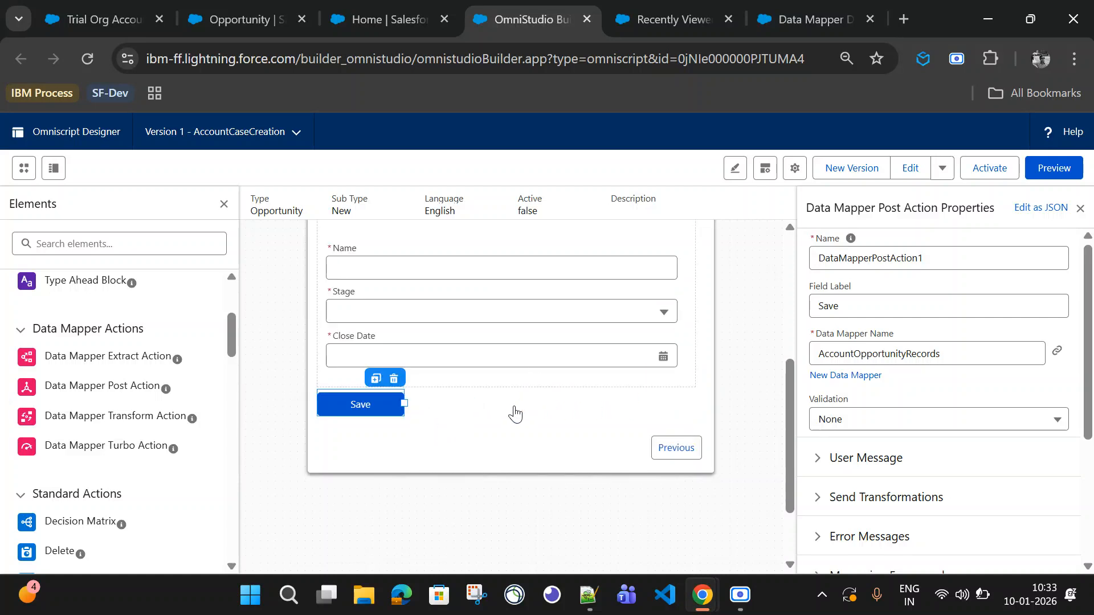
{"action": "scroll", "coordinate": [534, 399], "scroll_direction": "up", "scroll_amount": 2}
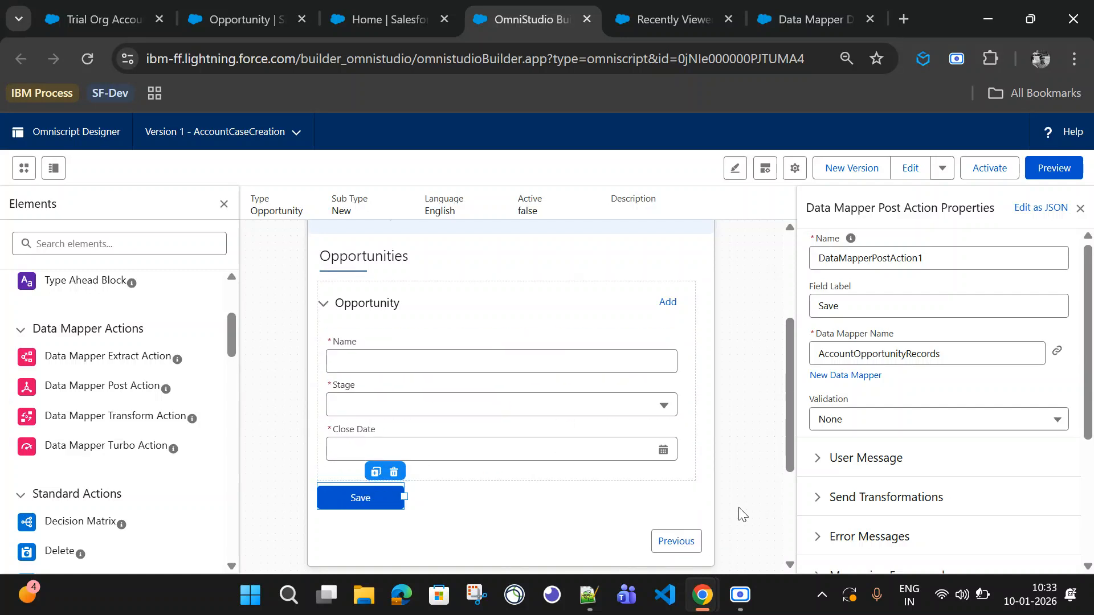
{"action": "scroll", "coordinate": [740, 511], "scroll_direction": "down", "scroll_amount": 2}
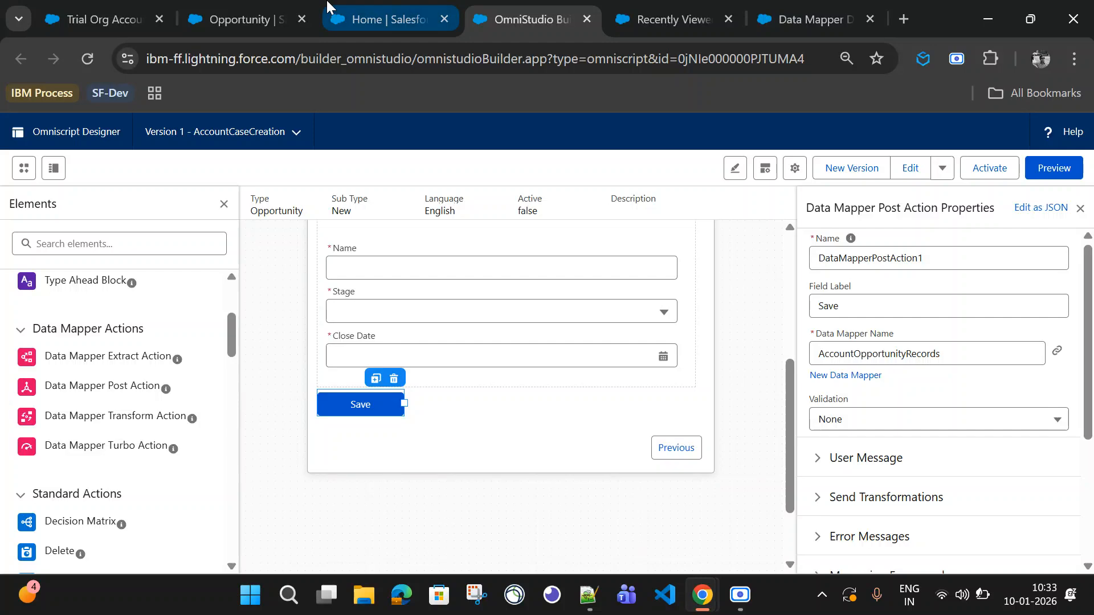
Step: Delete the test account TestOpp Create HandsOn from the recently viewed Accounts list
{"action": "left_click", "coordinate": [199, 20]}
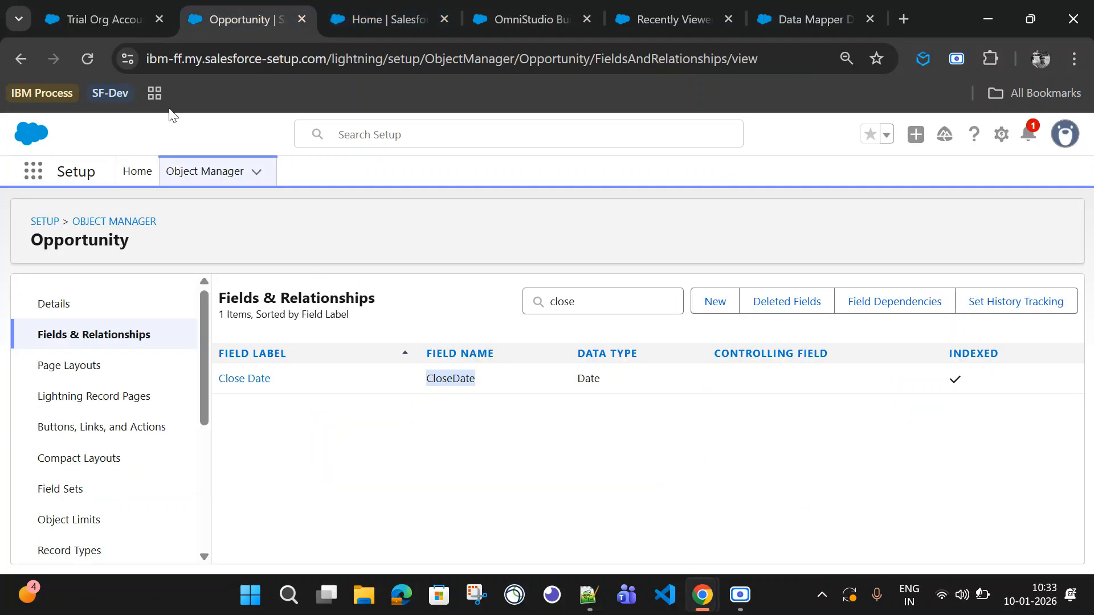
{"action": "left_click", "coordinate": [111, 17]}
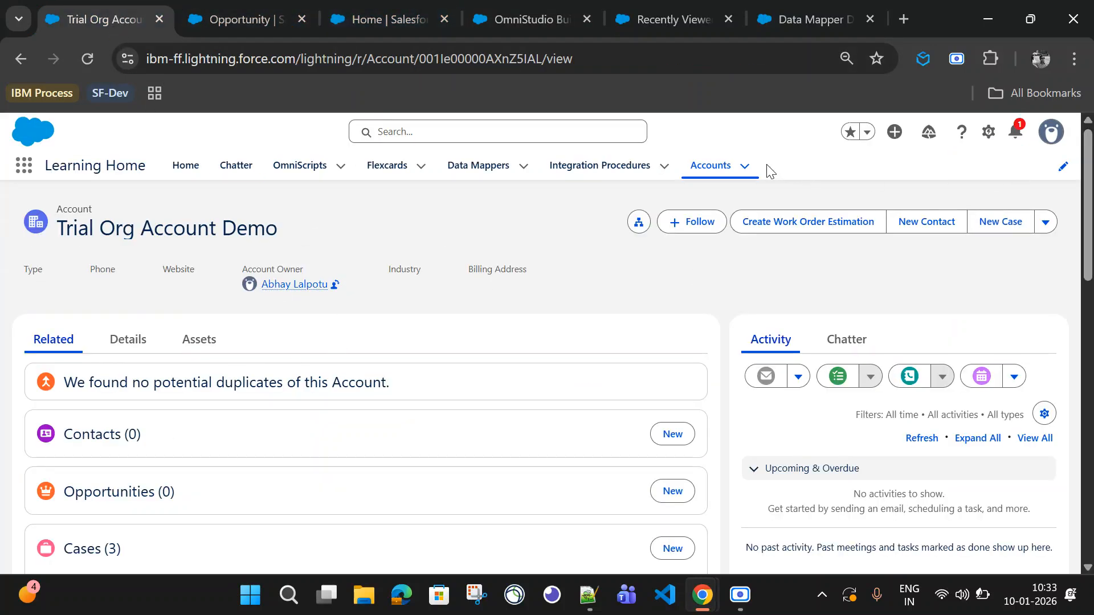
{"action": "left_click", "coordinate": [709, 178]}
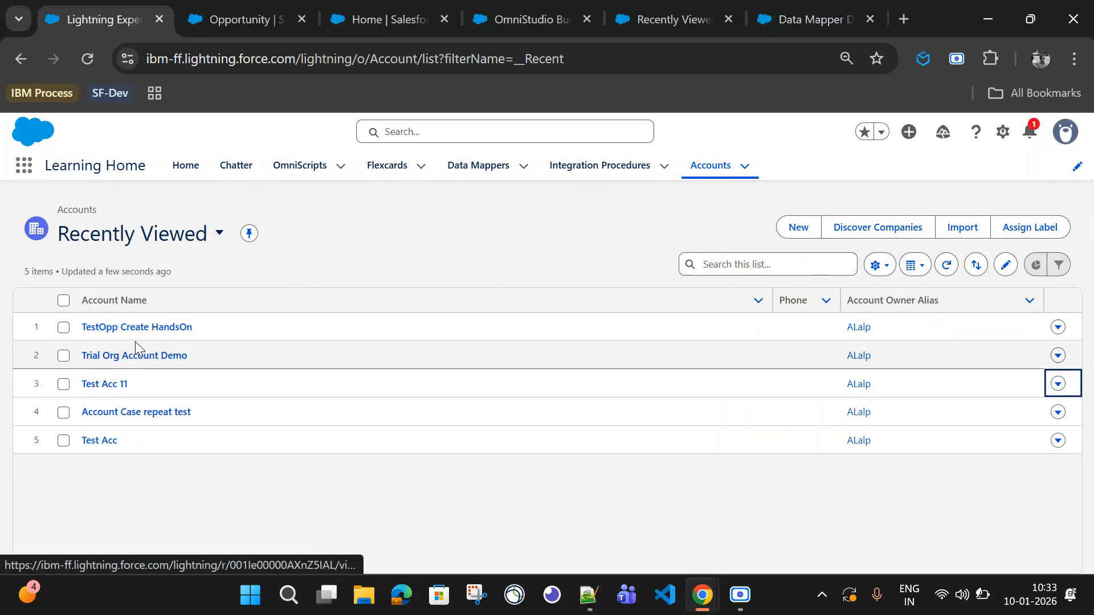
{"action": "left_click", "coordinate": [1057, 327]}
{"action": "left_click", "coordinate": [1022, 380]}
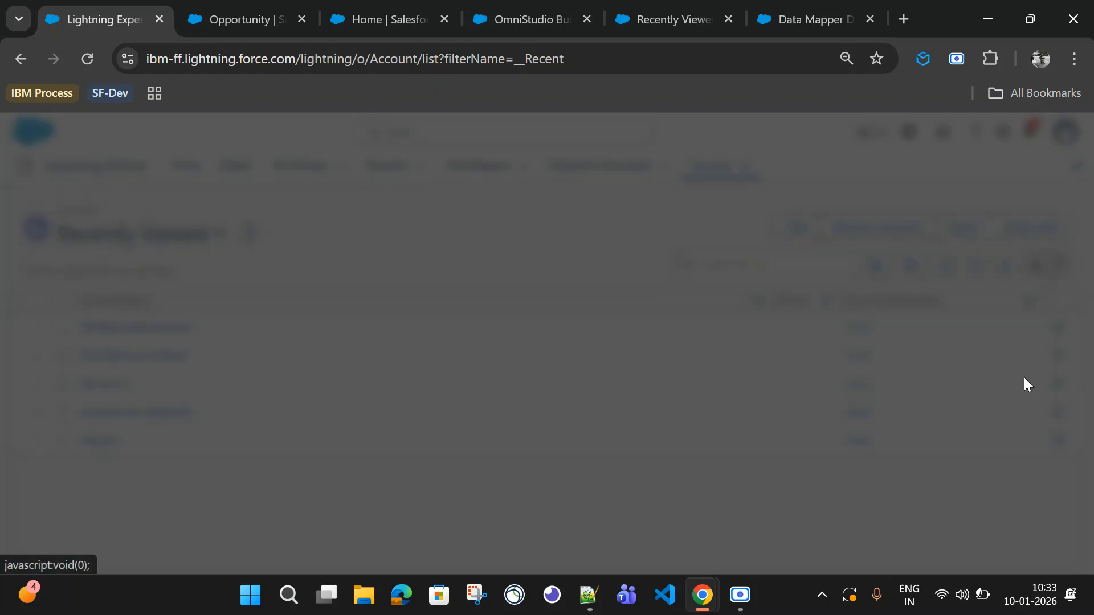
{"action": "left_click", "coordinate": [744, 373]}
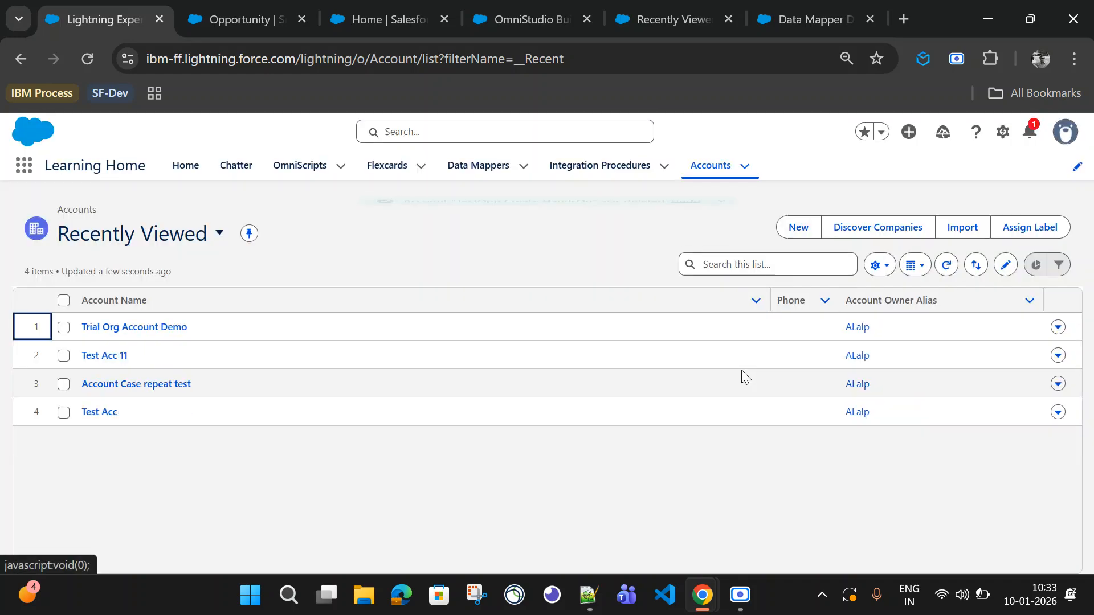
{"action": "left_click", "coordinate": [493, 19]}
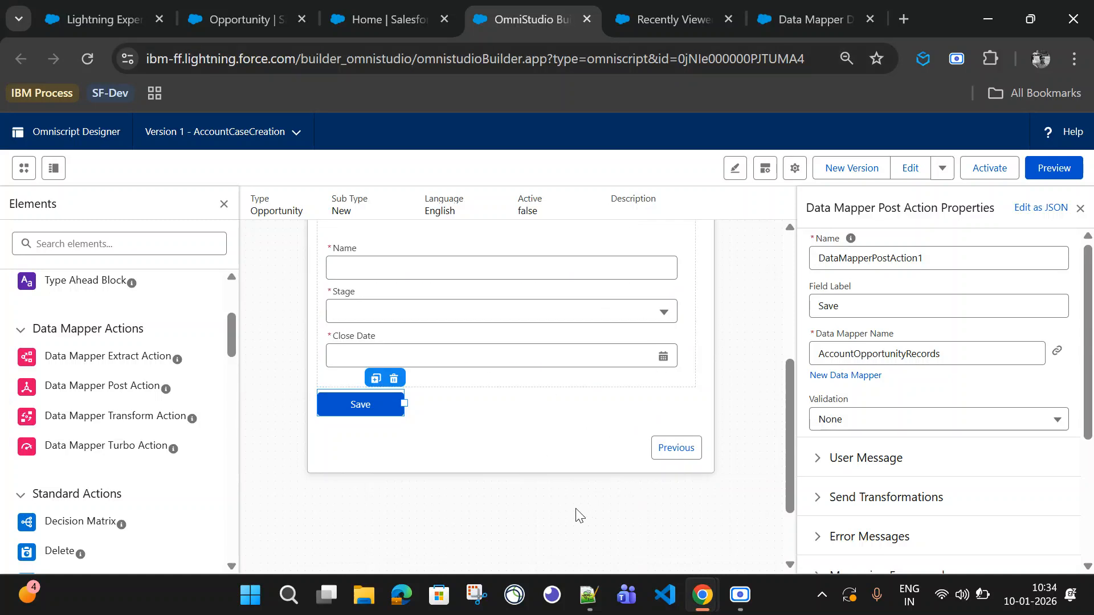
Step: Select the Opportunities step and set its Previous and Next button widths to 0
{"action": "scroll", "coordinate": [578, 515], "scroll_direction": "up", "scroll_amount": 2}
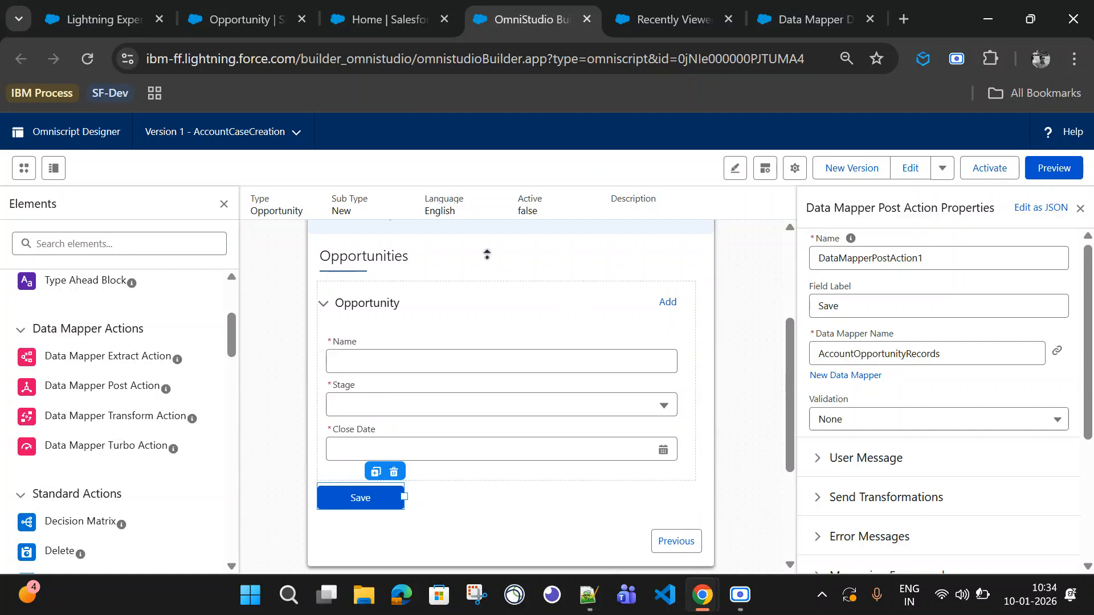
{"action": "scroll", "coordinate": [471, 268], "scroll_direction": "up", "scroll_amount": 3}
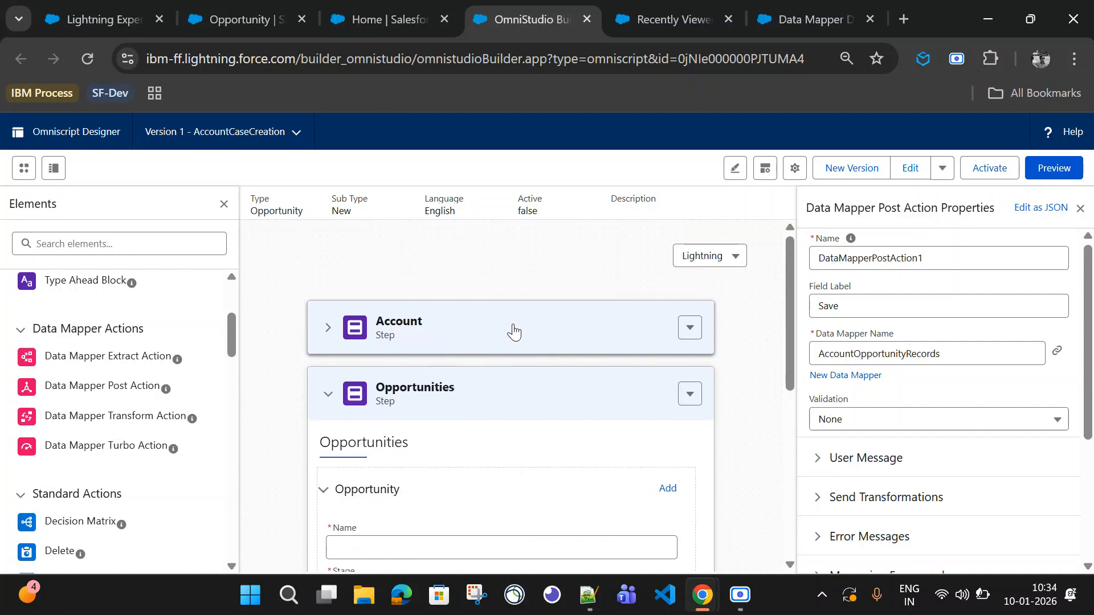
{"action": "left_click", "coordinate": [464, 415]}
{"action": "scroll", "coordinate": [515, 417], "scroll_direction": "down", "scroll_amount": 5}
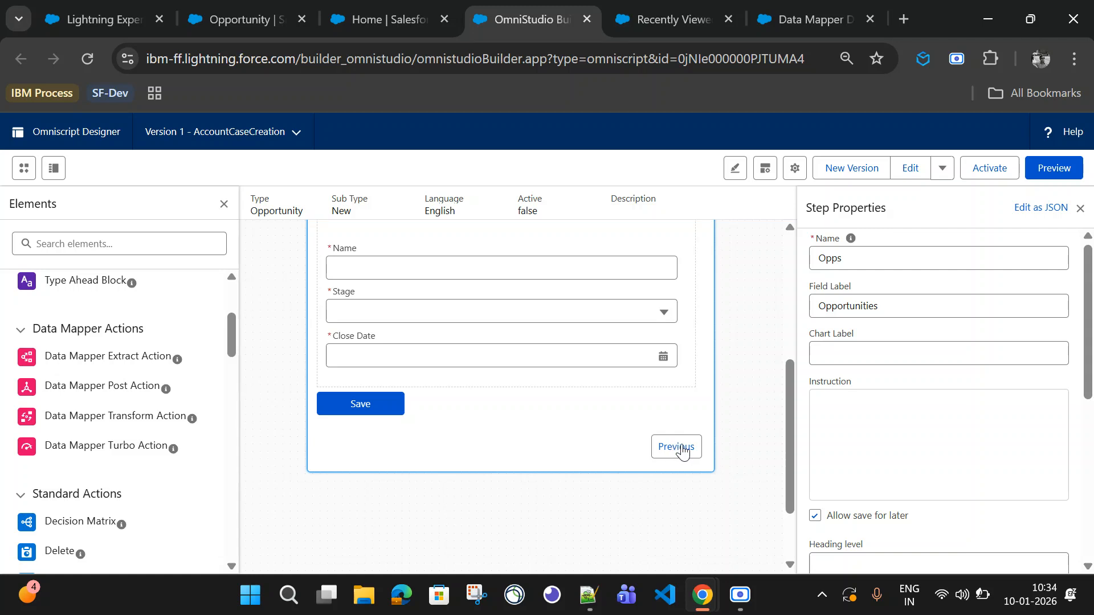
{"action": "scroll", "coordinate": [892, 448], "scroll_direction": "down", "scroll_amount": 3}
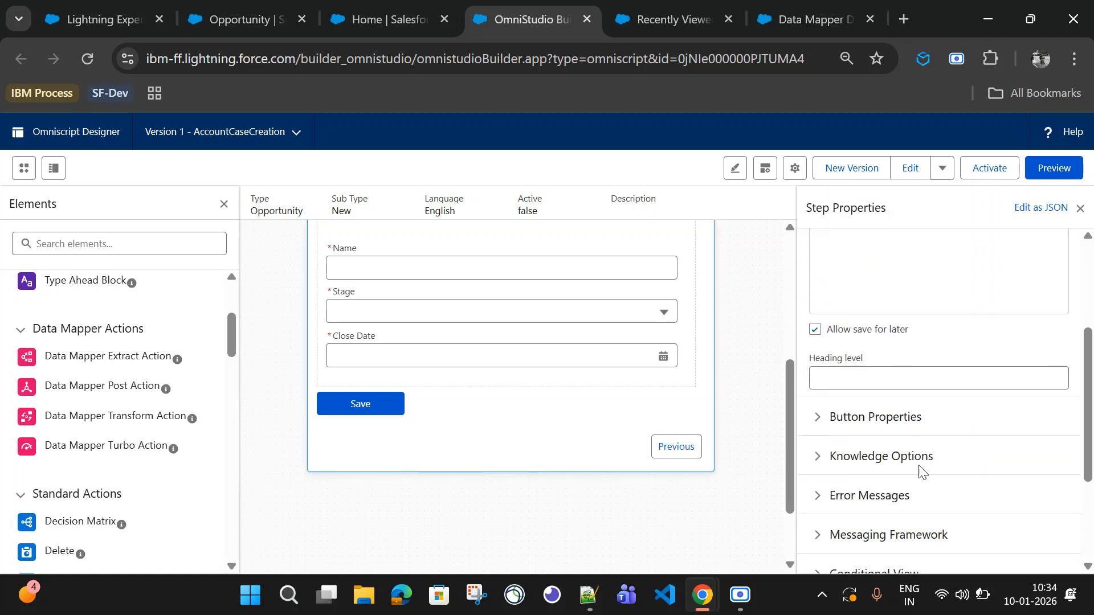
{"action": "left_click", "coordinate": [865, 418]}
{"action": "scroll", "coordinate": [923, 421], "scroll_direction": "down", "scroll_amount": 3}
{"action": "left_click_drag", "start_coordinate": [872, 385], "coordinate": [803, 394]}
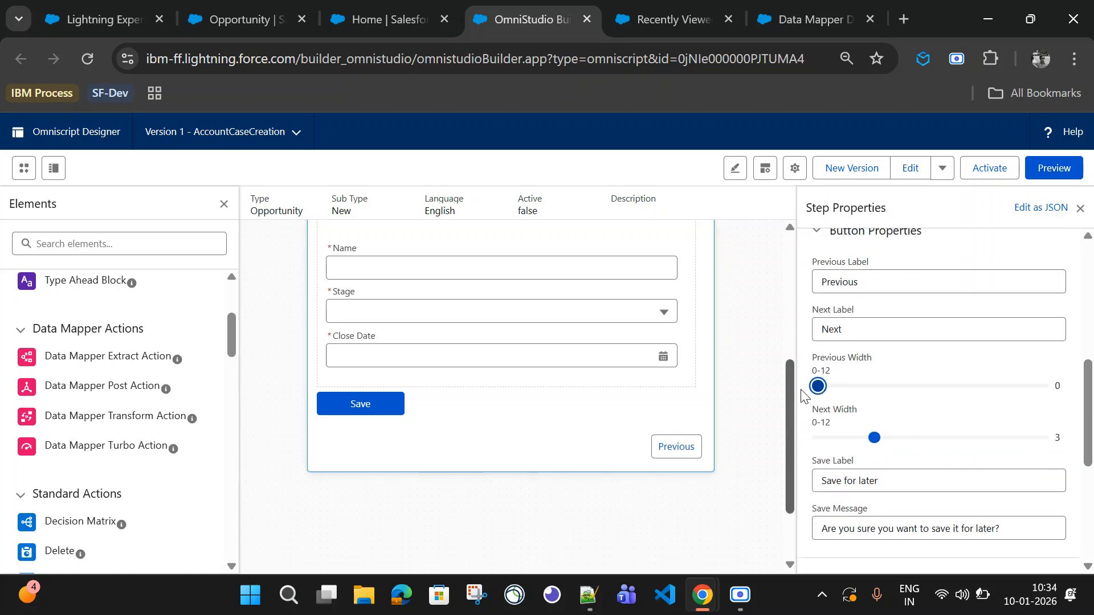
{"action": "left_click_drag", "start_coordinate": [874, 438], "coordinate": [804, 441]}
Step: Turn off Allow save for later for the Opportunities step
{"action": "scroll", "coordinate": [900, 424], "scroll_direction": "up", "scroll_amount": 3}
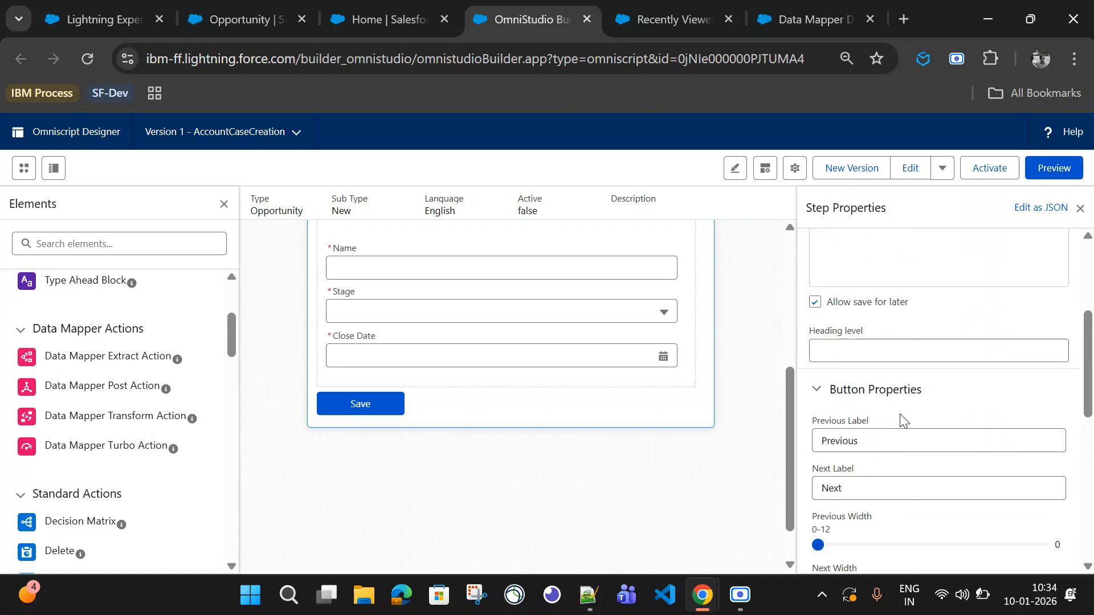
{"action": "scroll", "coordinate": [903, 421], "scroll_direction": "up", "scroll_amount": 1}
{"action": "left_click", "coordinate": [815, 331]}
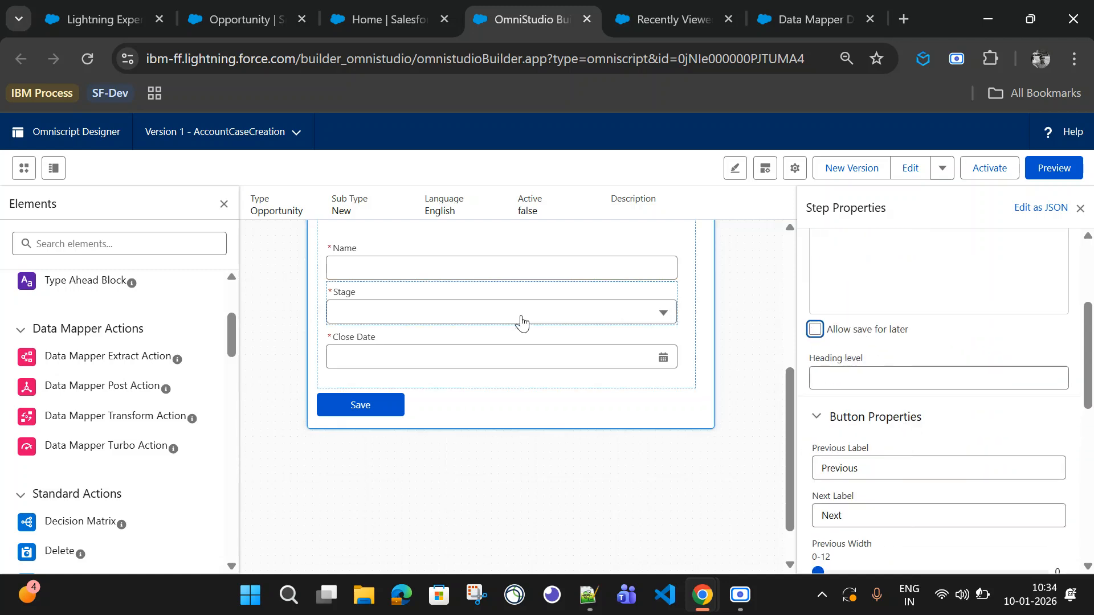
{"action": "scroll", "coordinate": [896, 467], "scroll_direction": "up", "scroll_amount": 4}
{"action": "scroll", "coordinate": [682, 456], "scroll_direction": "up", "scroll_amount": 5}
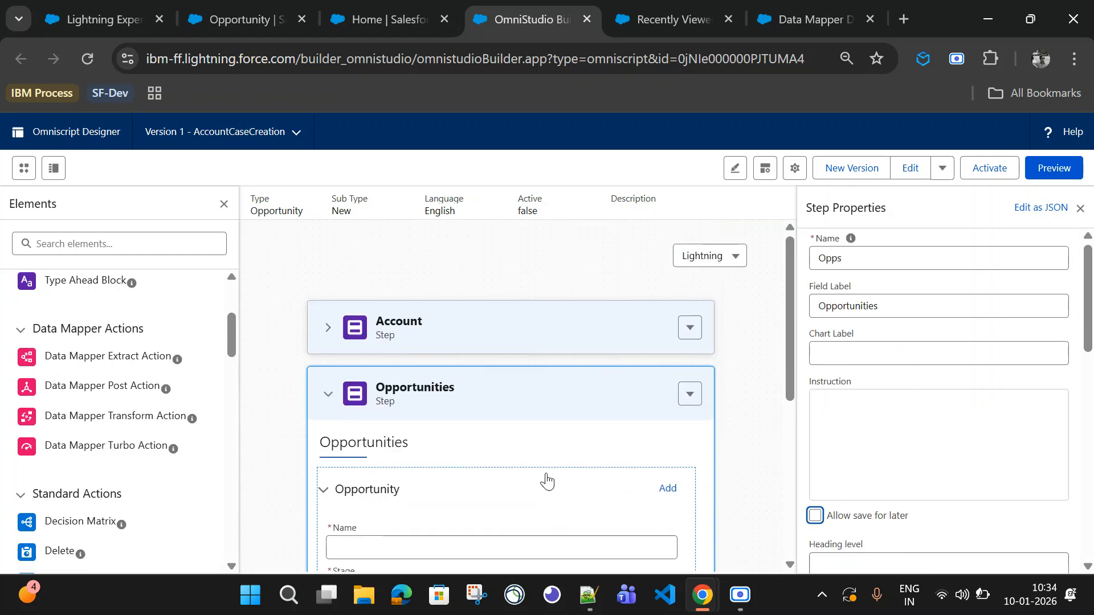
Step: Preview the OmniScript, enter Trial Account Opportunity New as the account name and go to the next step
{"action": "left_click", "coordinate": [1054, 168]}
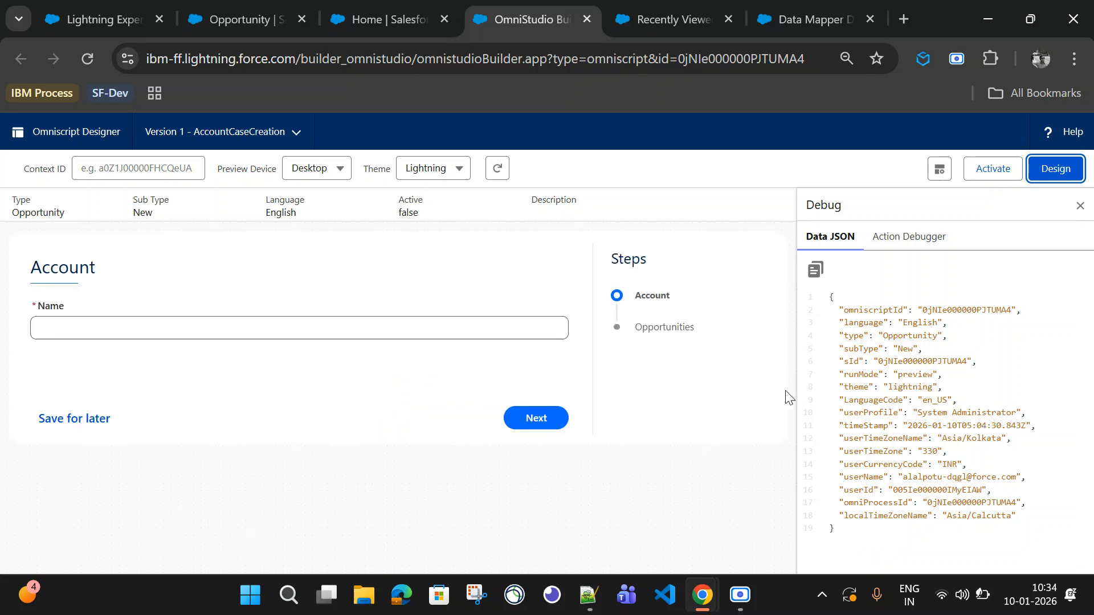
{"action": "left_click", "coordinate": [98, 322]}
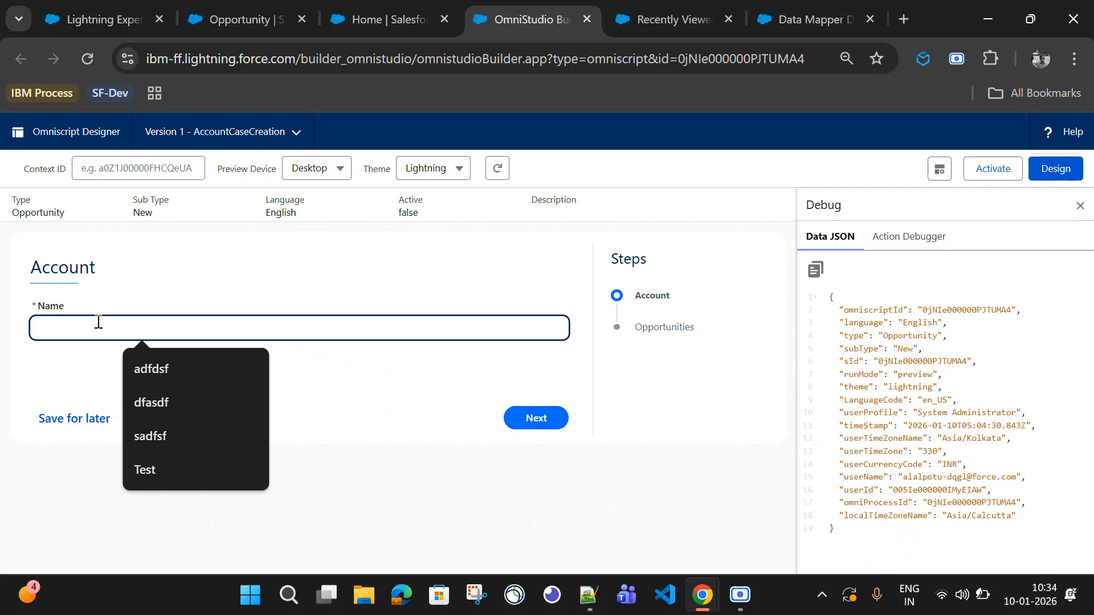
{"action": "type", "text": "Trial Account Opportunity New"}
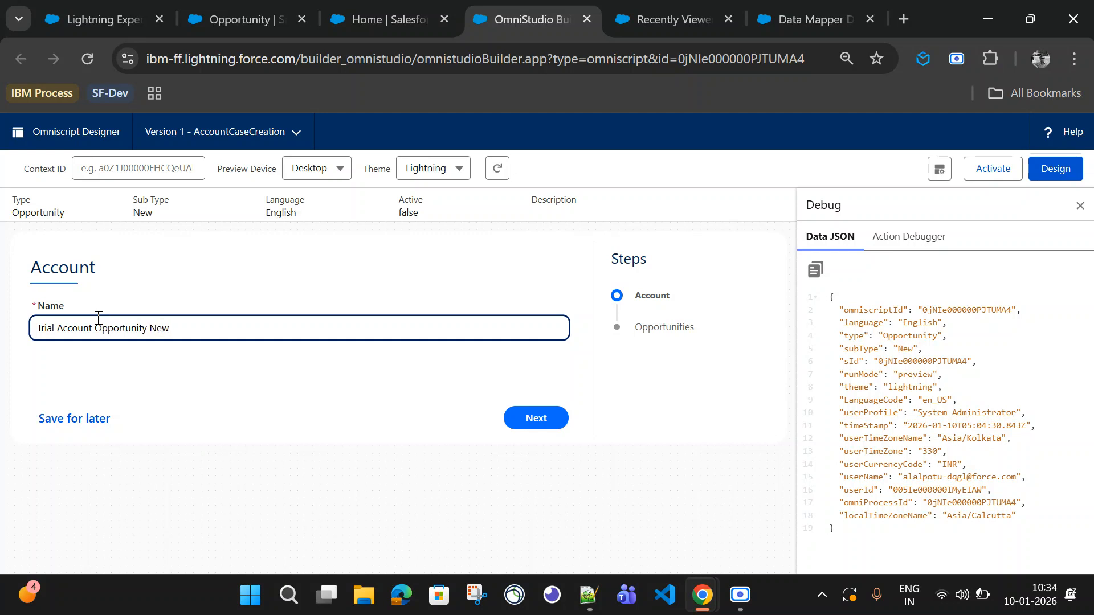
{"action": "left_click", "coordinate": [535, 418]}
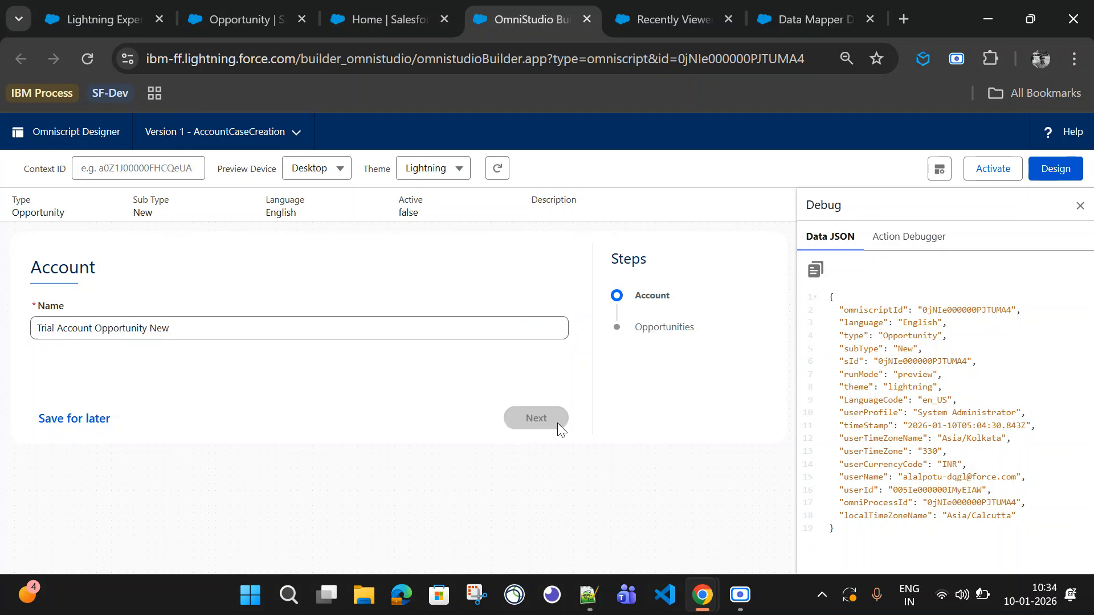
Step: Fill the first opportunity with name Opportunity 1, stage Needs Analysis and close date 12-30-2025
{"action": "left_click", "coordinate": [86, 367]}
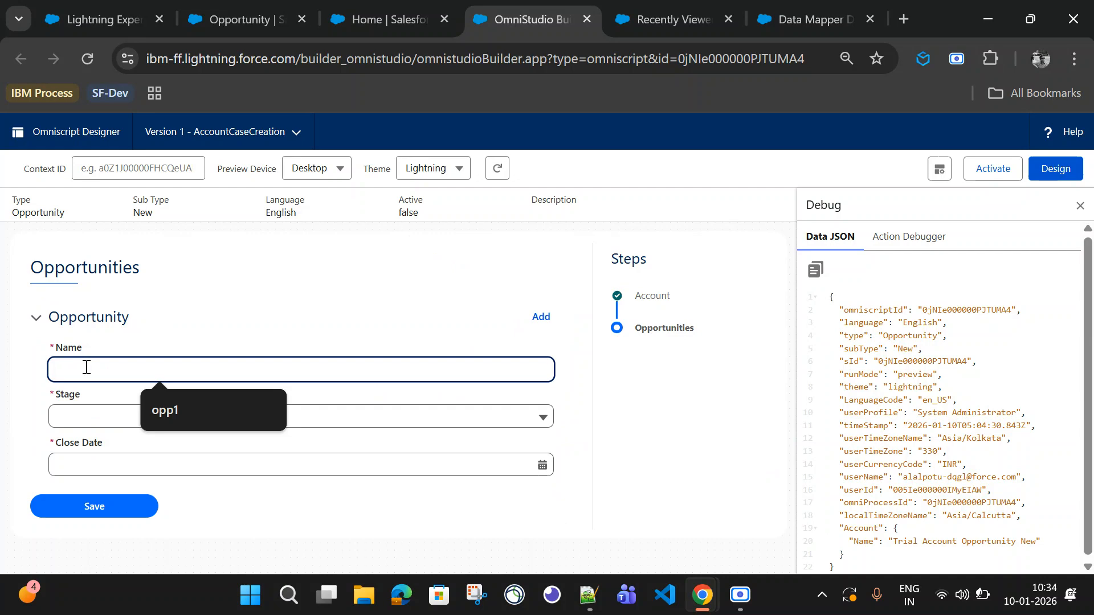
{"action": "type", "text": "Opp"}
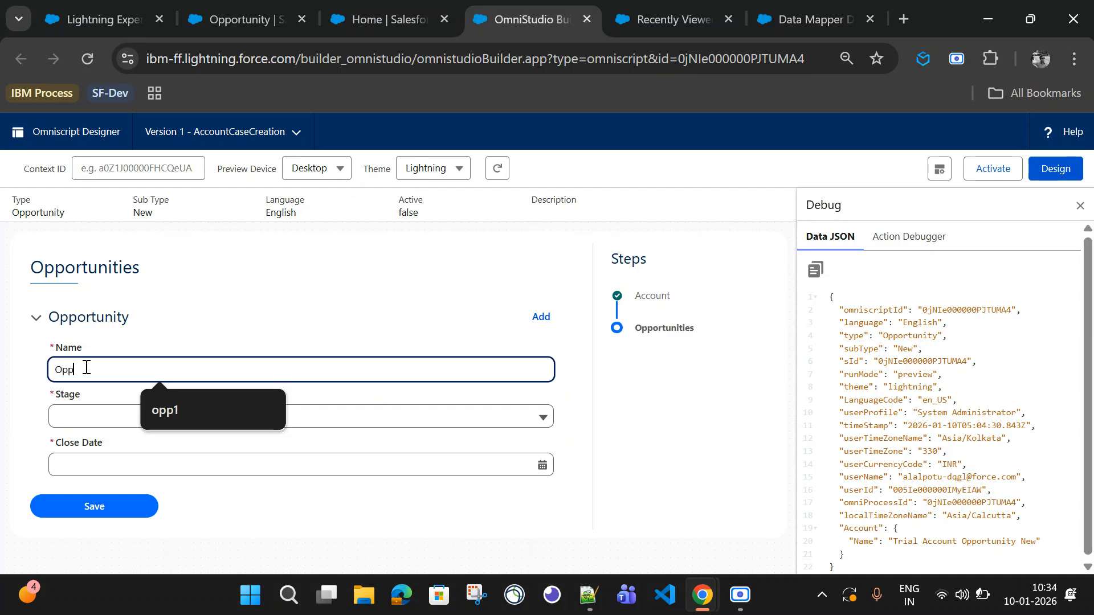
{"action": "type", "text": "ortunity 1"}
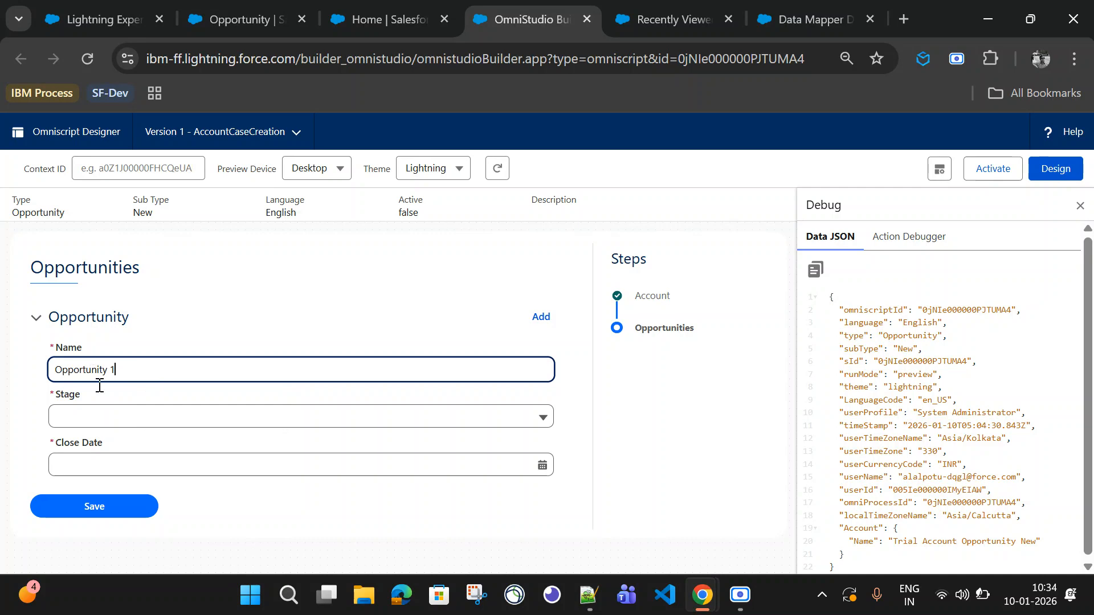
{"action": "left_click", "coordinate": [98, 417]}
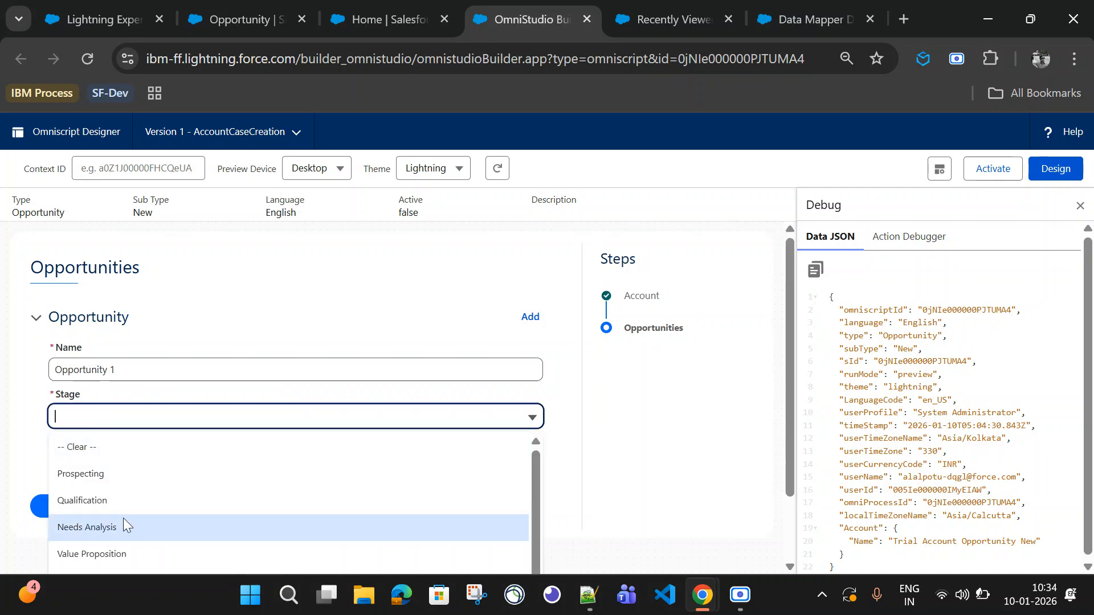
{"action": "left_click", "coordinate": [124, 523]}
{"action": "left_click", "coordinate": [142, 469]}
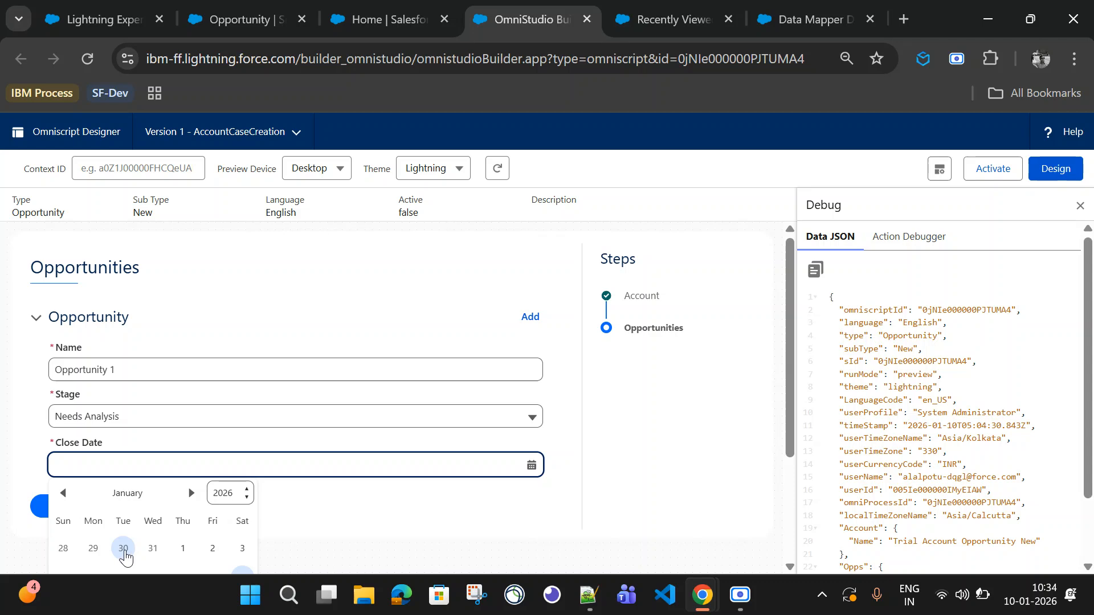
{"action": "left_click", "coordinate": [123, 548]}
Step: Add a second opportunity named Opportunity 2 with stage Prospecting and close date 12-26-2025
{"action": "left_click", "coordinate": [541, 317]}
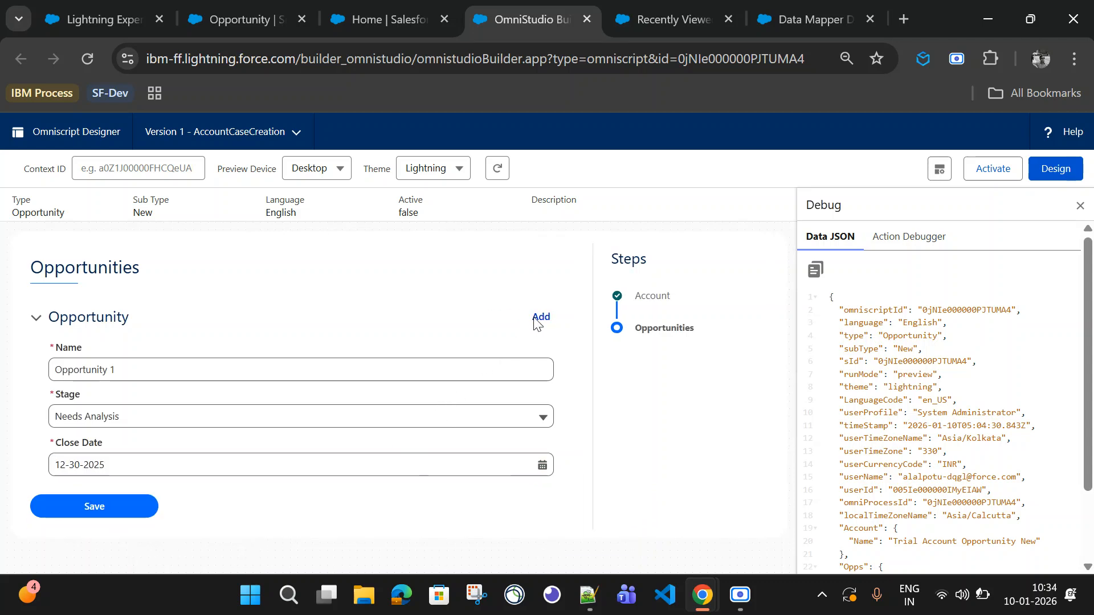
{"action": "scroll", "coordinate": [135, 554], "scroll_direction": "down", "scroll_amount": 3}
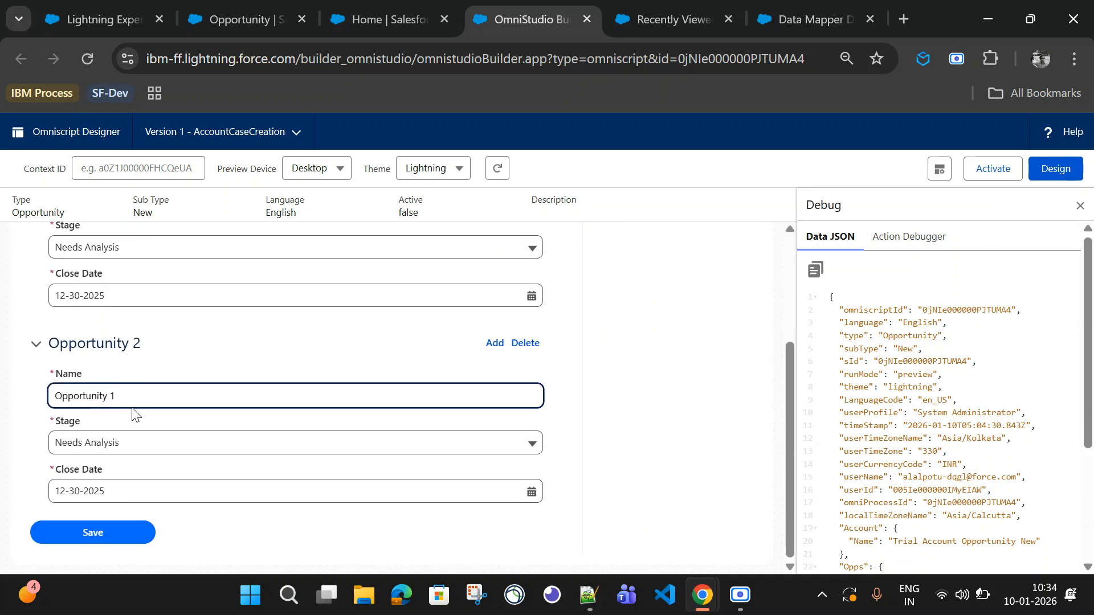
{"action": "left_click", "coordinate": [180, 450]}
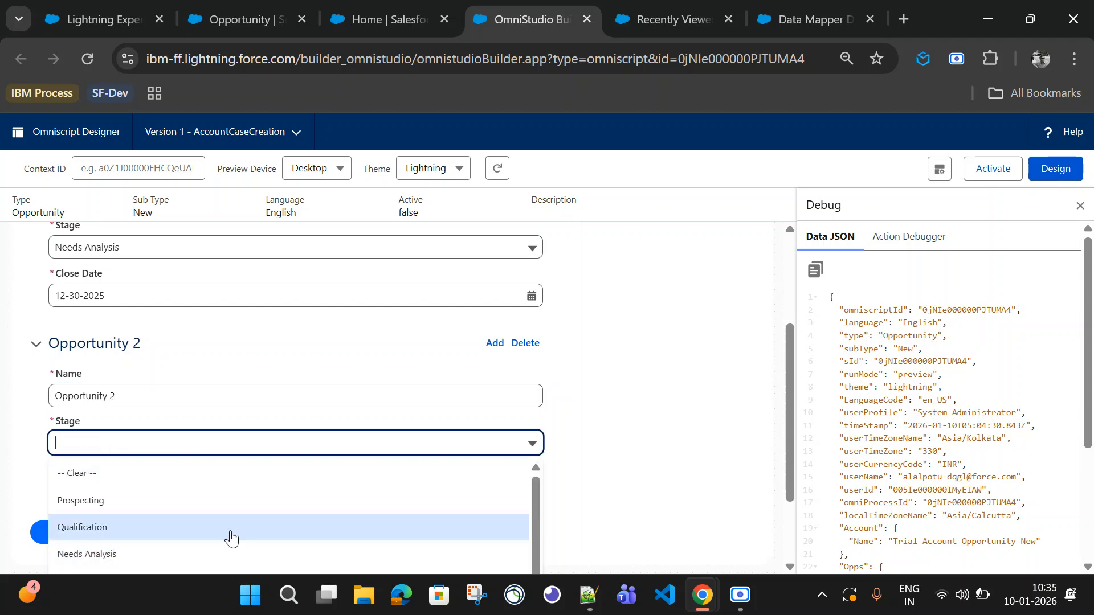
{"action": "left_click", "coordinate": [135, 503]}
{"action": "left_click", "coordinate": [286, 494]}
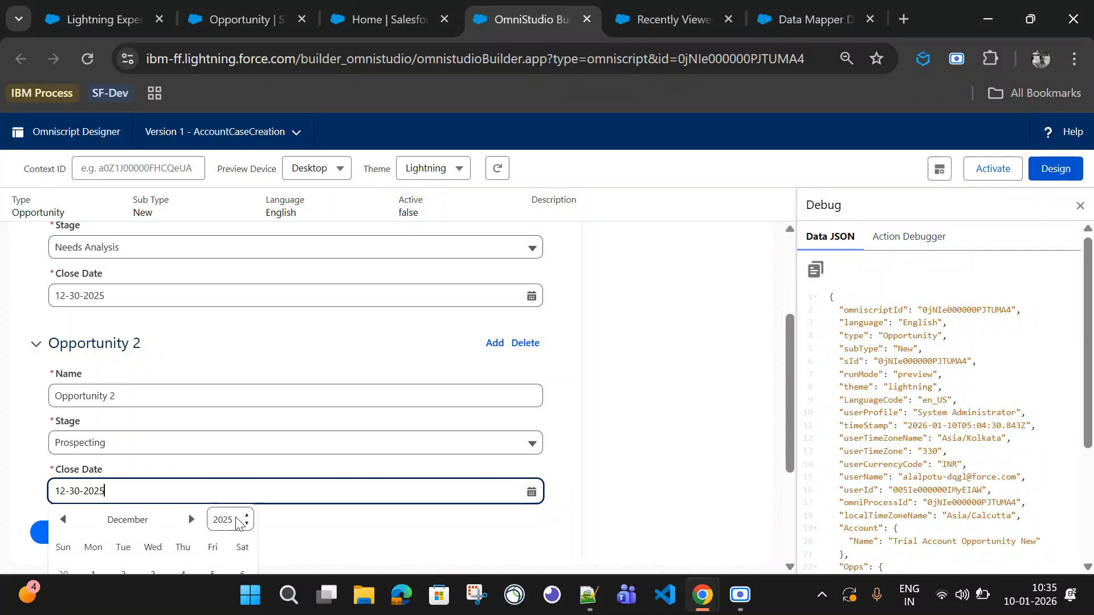
{"action": "scroll", "coordinate": [208, 555], "scroll_direction": "down", "scroll_amount": 3}
{"action": "left_click", "coordinate": [212, 478]}
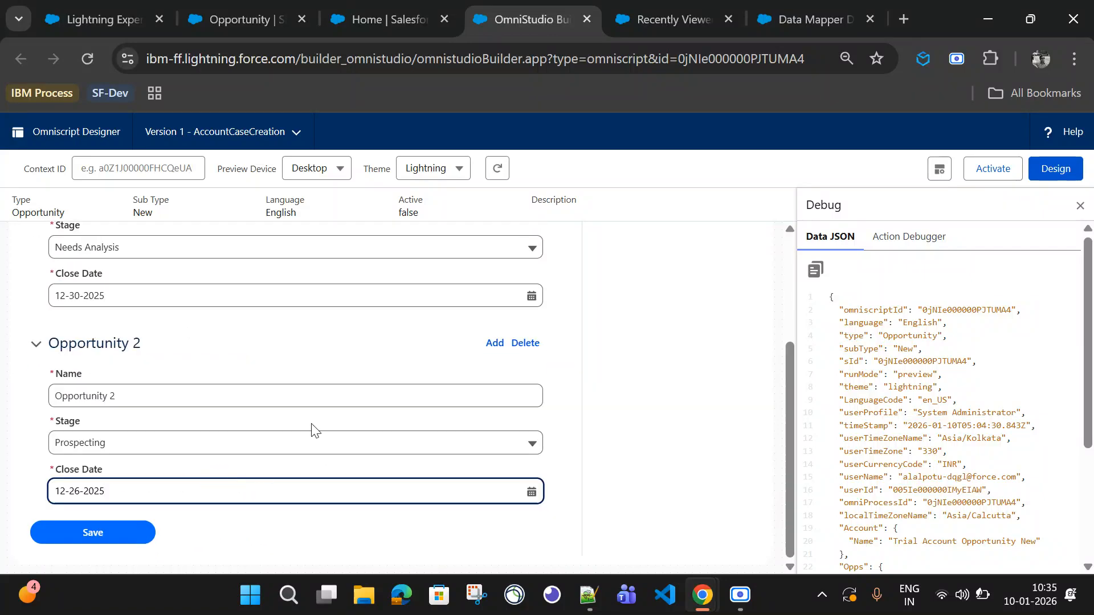
Step: Save the account and its opportunities from the preview
{"action": "scroll", "coordinate": [868, 402], "scroll_direction": "down", "scroll_amount": 3}
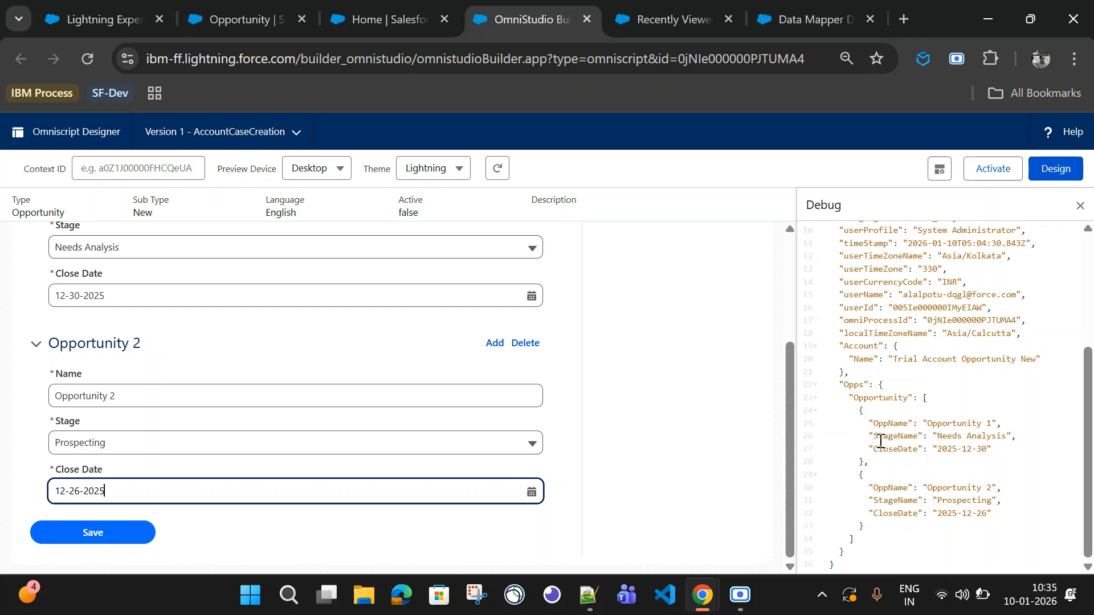
{"action": "left_click", "coordinate": [91, 531]}
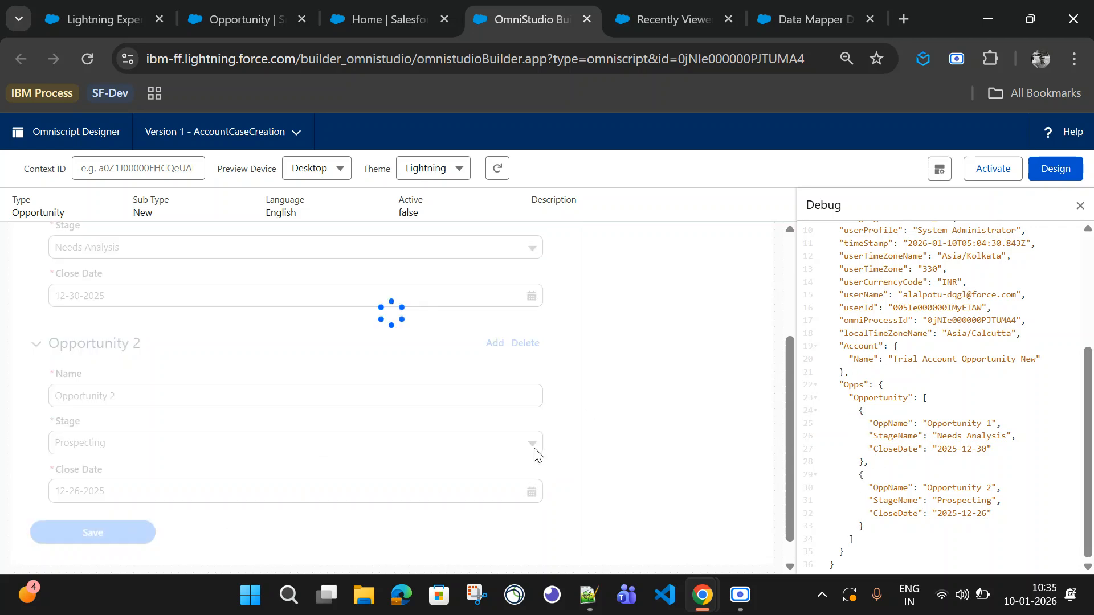
Step: Open the Trial Account Opportunity New account from the recently viewed Accounts and check its related opportunities
{"action": "left_click", "coordinate": [784, 16]}
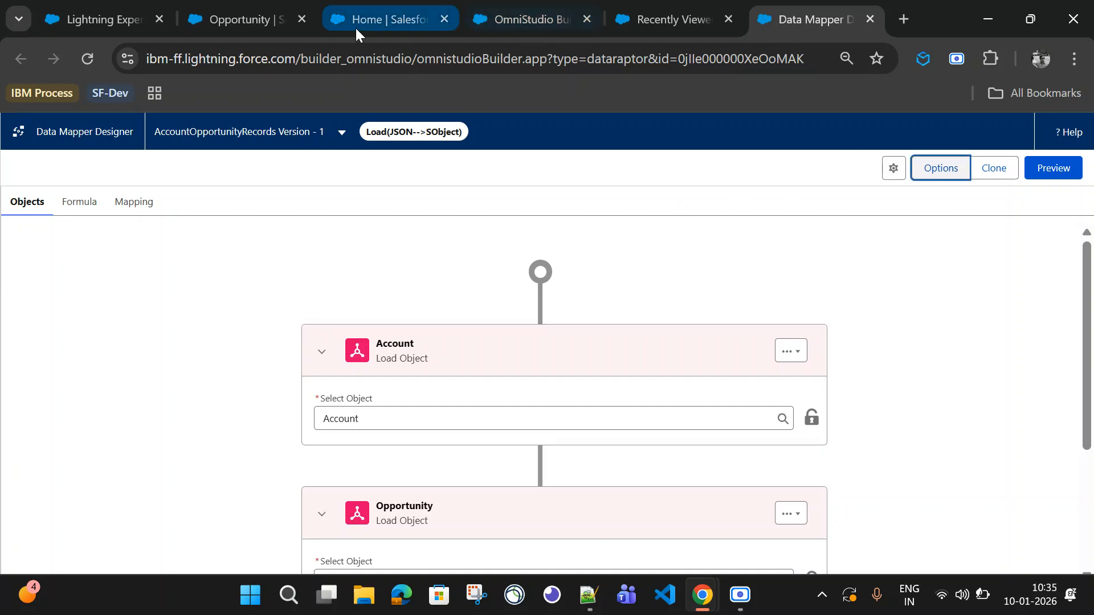
{"action": "left_click", "coordinate": [238, 18]}
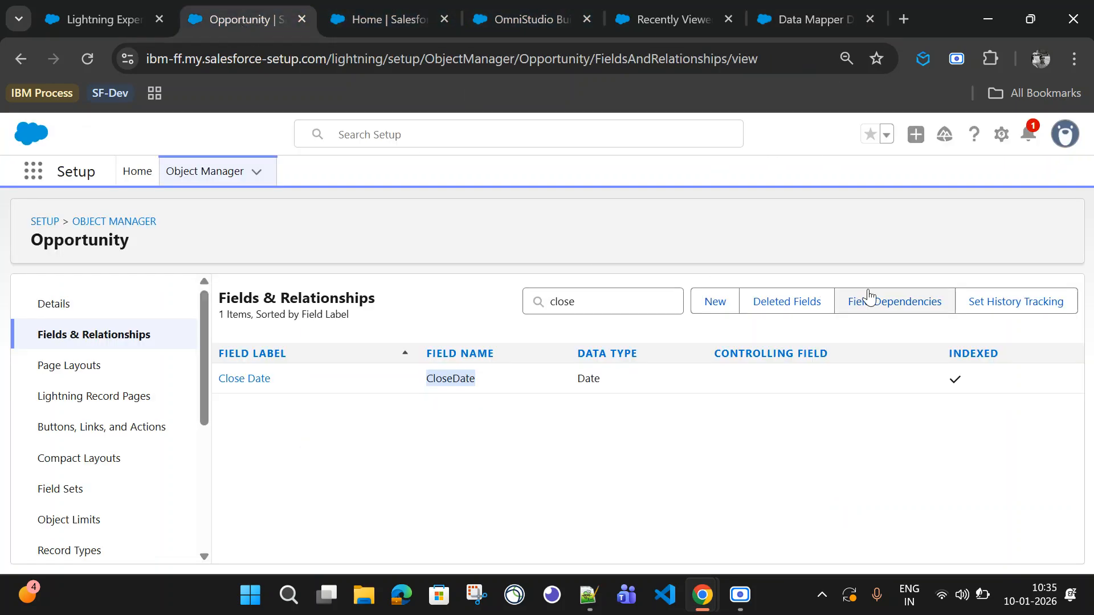
{"action": "left_click", "coordinate": [70, 22]}
{"action": "left_click", "coordinate": [710, 166]}
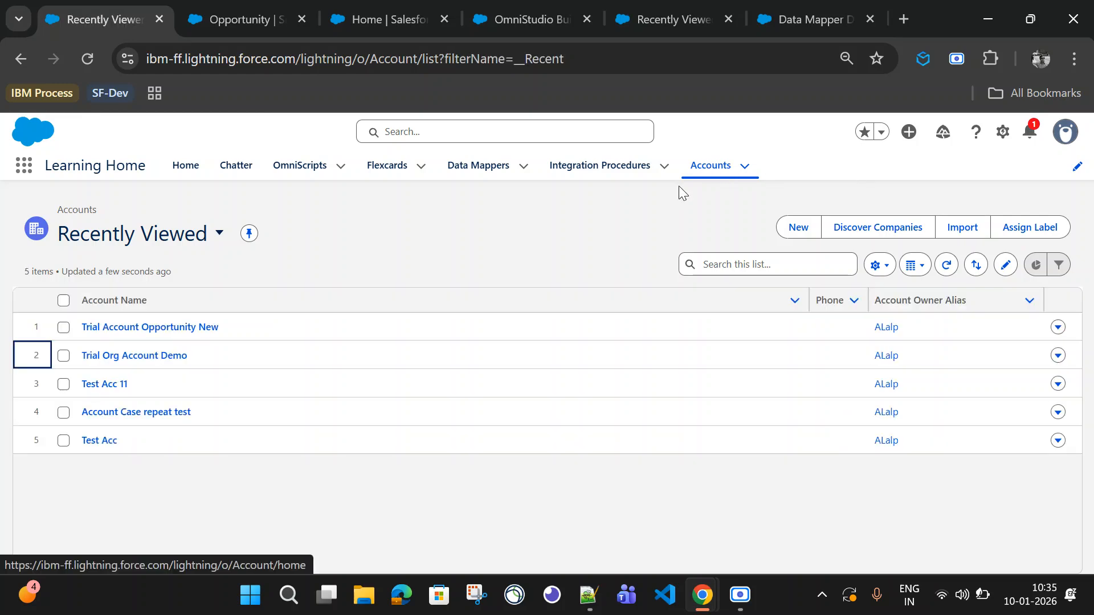
{"action": "left_click", "coordinate": [143, 330]}
{"action": "scroll", "coordinate": [342, 393], "scroll_direction": "down", "scroll_amount": 3}
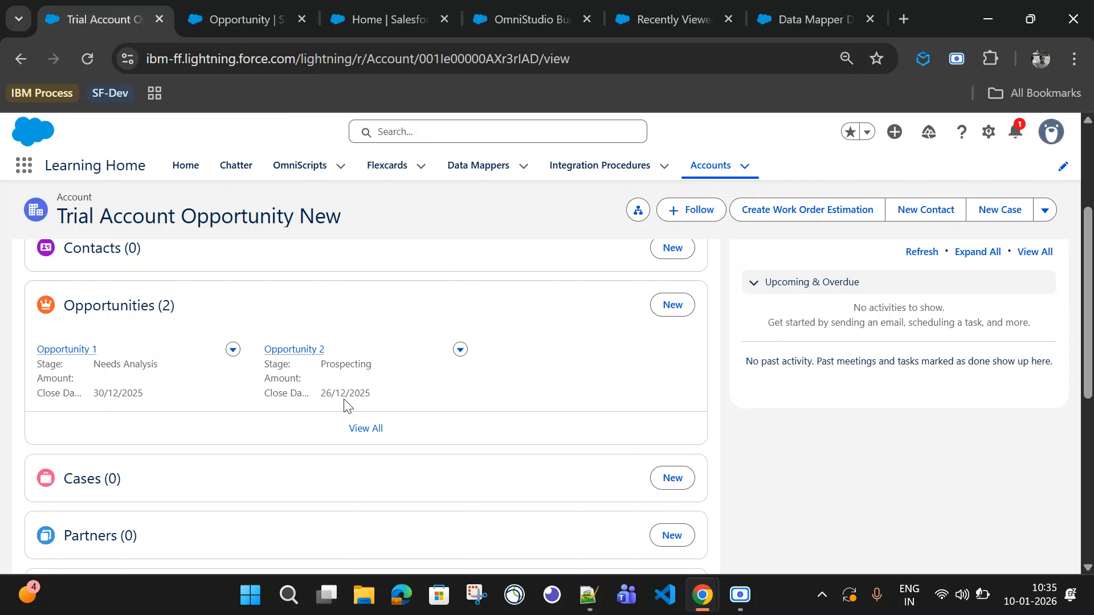
Step: Return to the OmniScript preview and review its Data JSON
{"action": "left_click", "coordinate": [515, 15]}
{"action": "scroll", "coordinate": [280, 445], "scroll_direction": "up", "scroll_amount": 3}
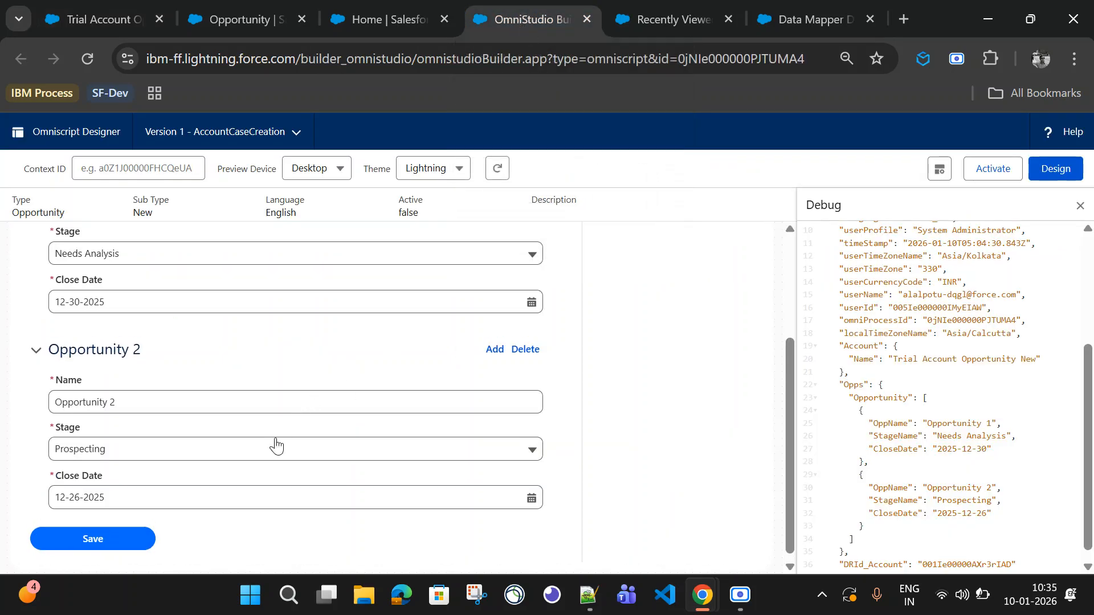
{"action": "scroll", "coordinate": [288, 416], "scroll_direction": "down", "scroll_amount": 3}
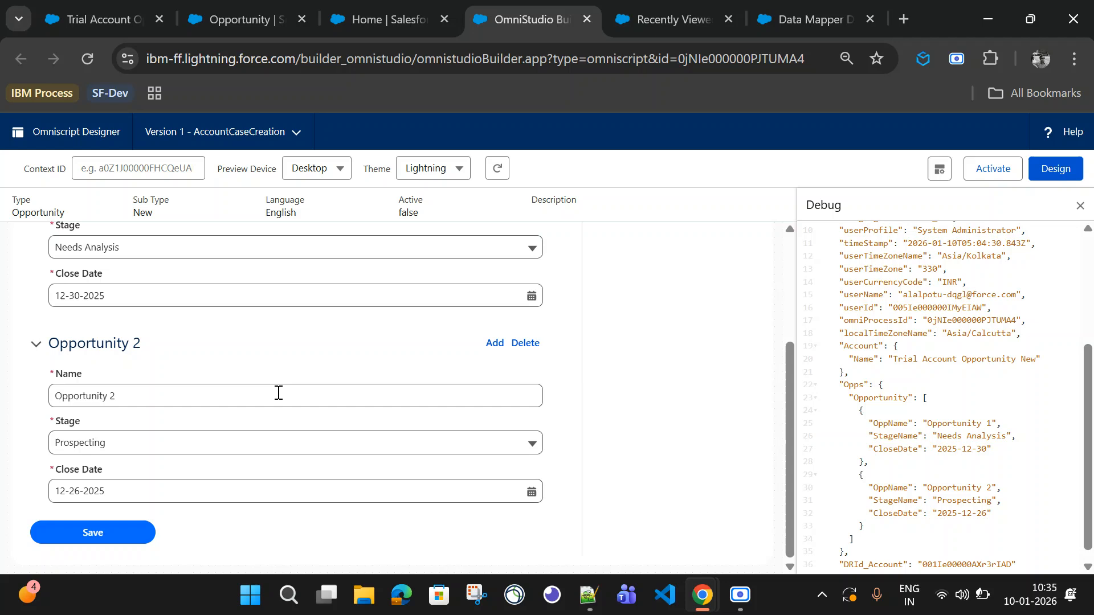
{"action": "scroll", "coordinate": [310, 452], "scroll_direction": "up", "scroll_amount": 3}
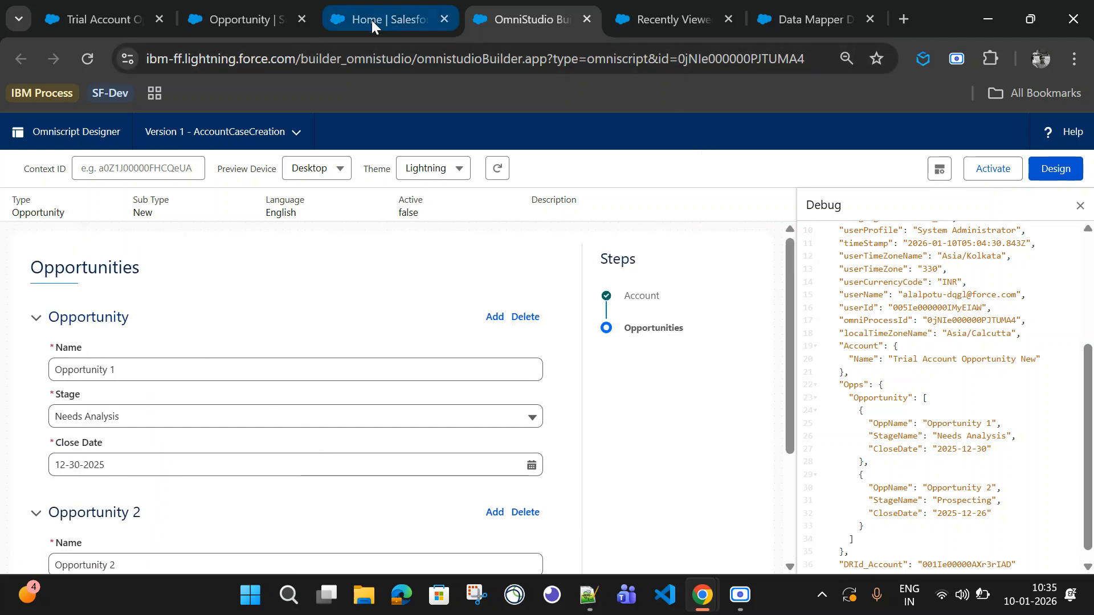
{"action": "mouse_move", "coordinate": [372, 19]}
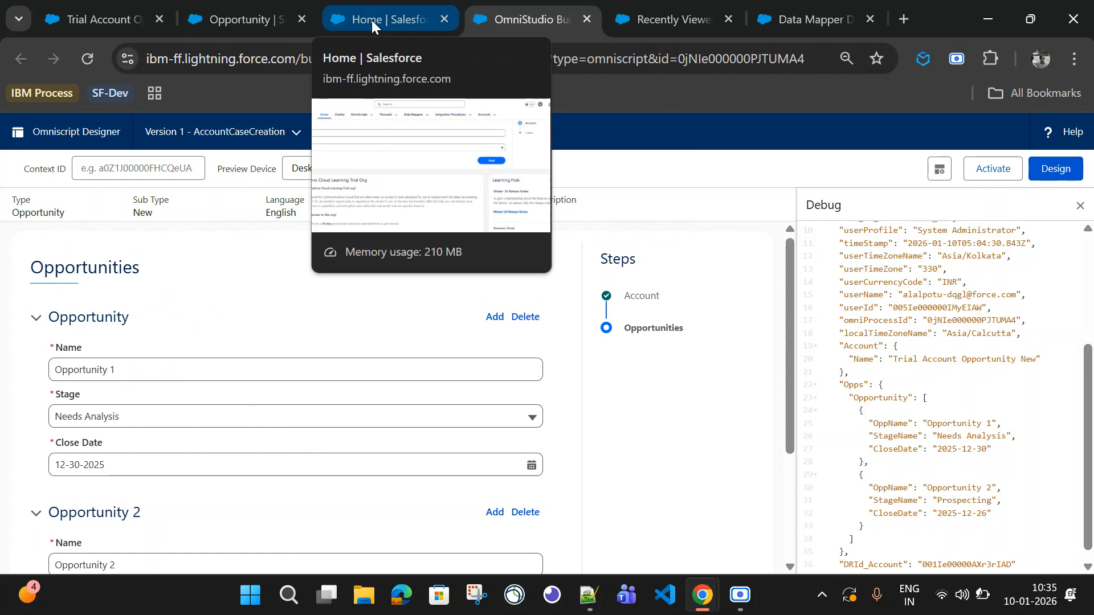